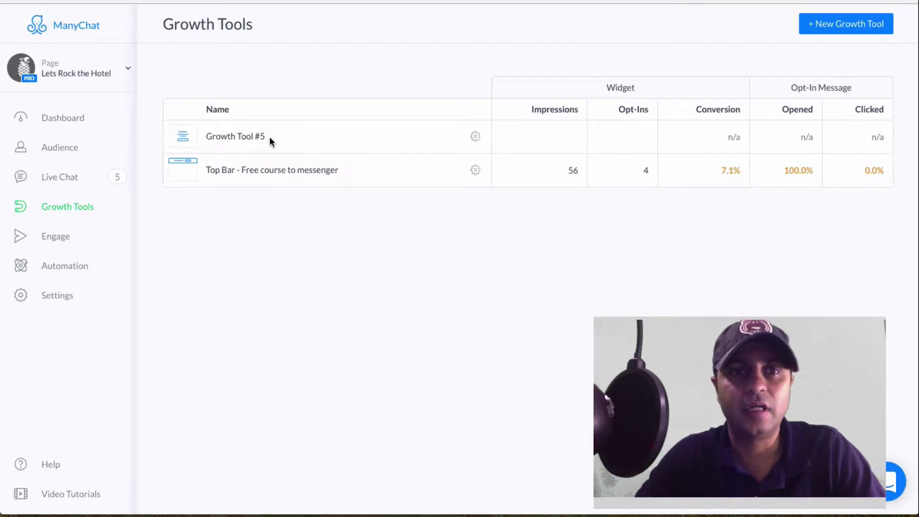
# Step: Open Growth Tool #5 and view its live page takeover on the wedding planner website in a new browser tab, dismissing the overlay
pyautogui.click(242, 137)
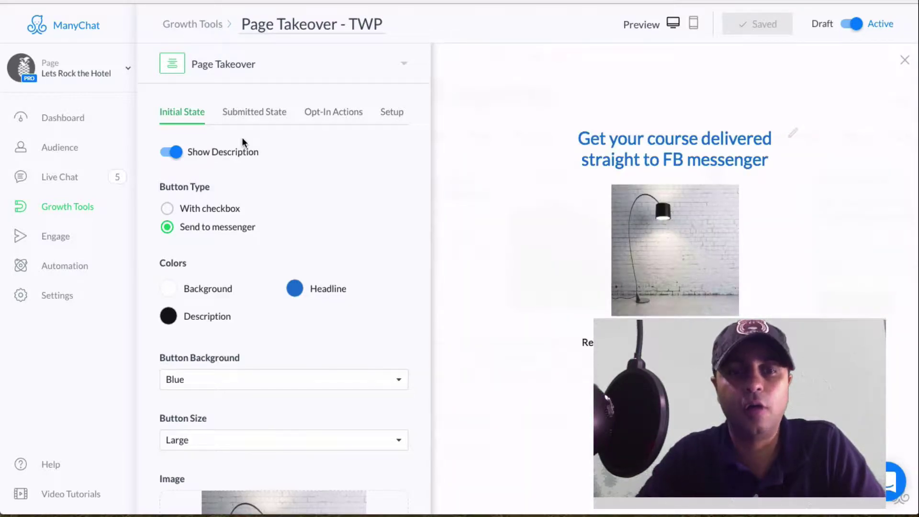
pyautogui.hotkey('ctrl', 't')
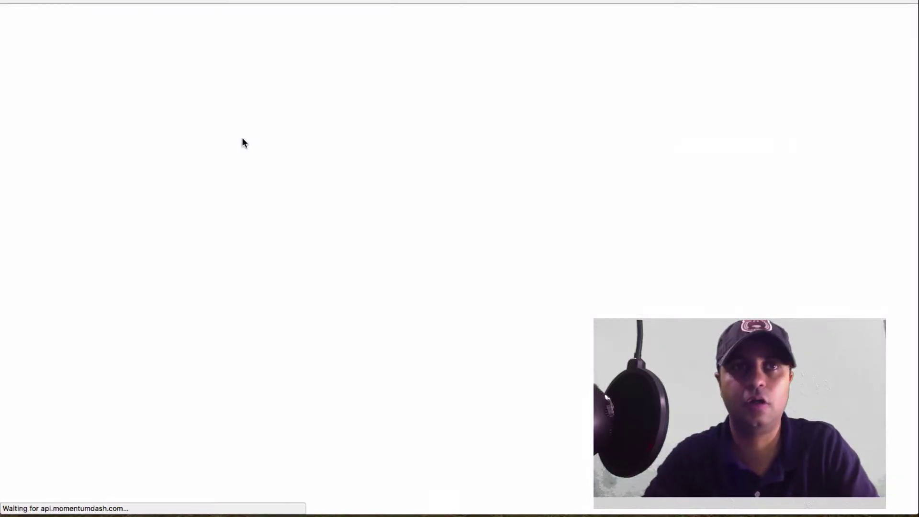
pyautogui.write('thew')
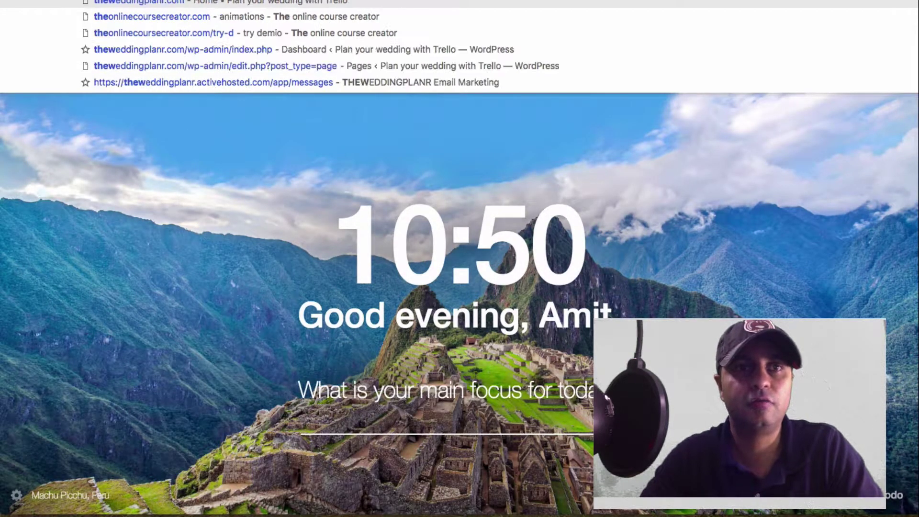
pyautogui.press('Return')
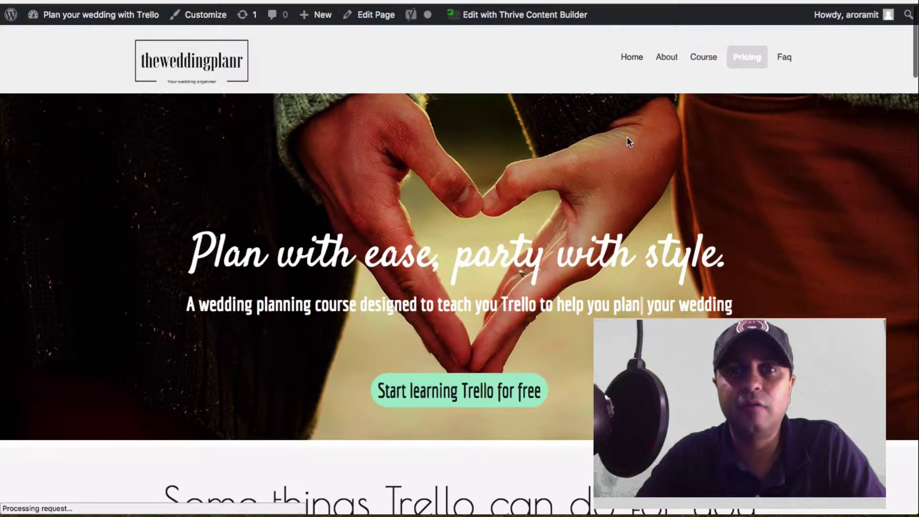
pyautogui.scroll(-3, 627, 136)
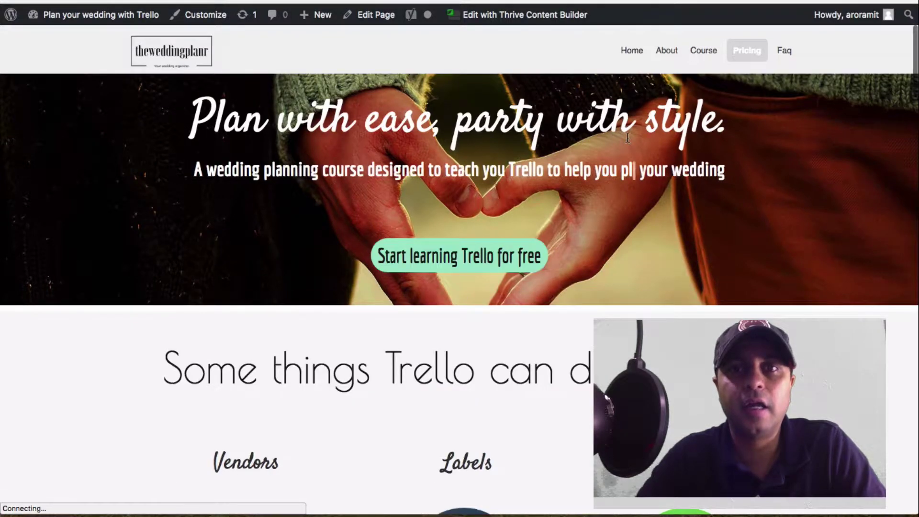
pyautogui.scroll(-3, 627, 138)
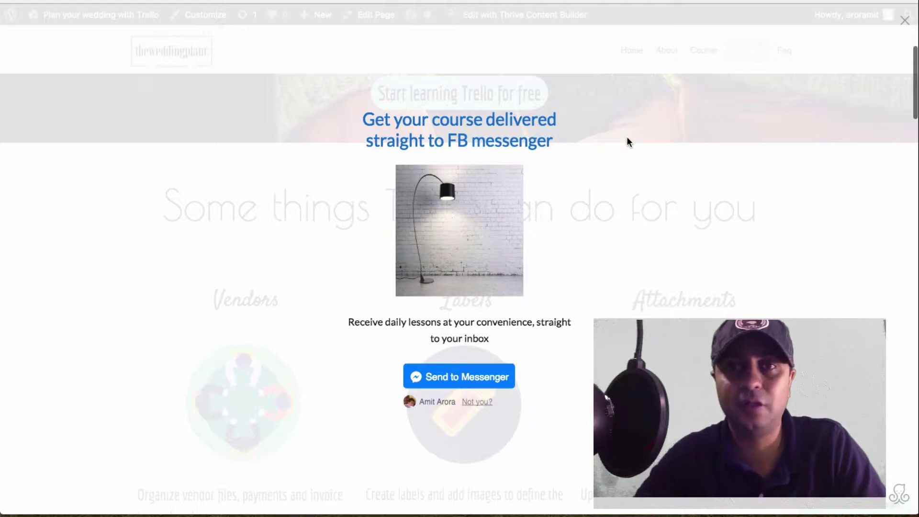
pyautogui.click(905, 20)
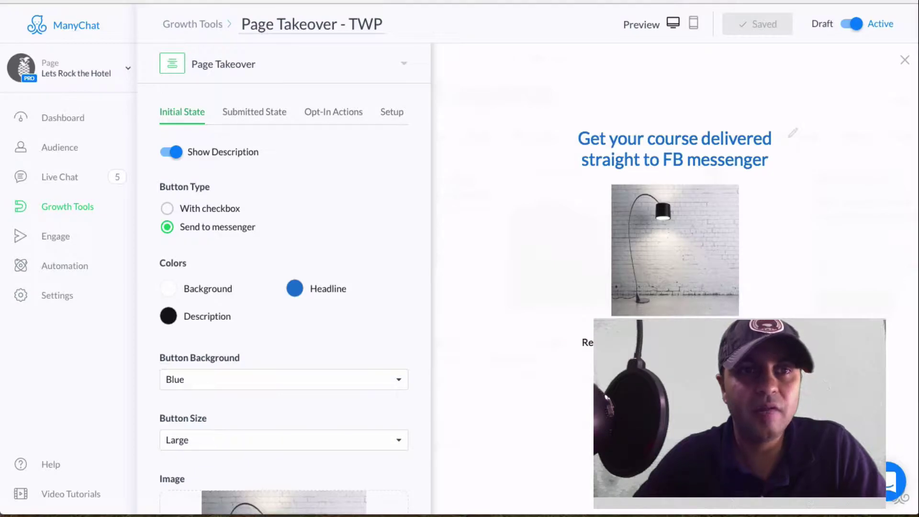
# Step: Return to the Growth Tools list and create a new growth tool of the Landing Page type
pyautogui.click(76, 217)
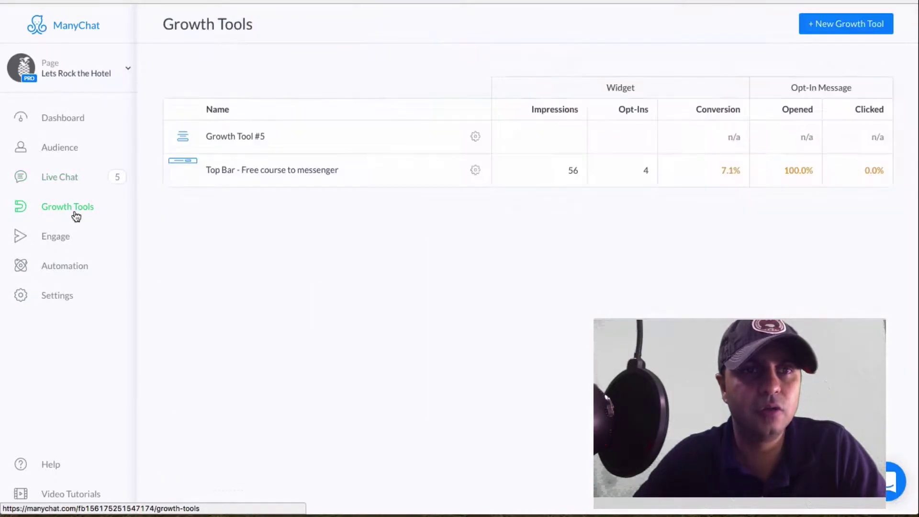
pyautogui.click(870, 31)
pyautogui.scroll(-1, 334, 286)
pyautogui.scroll(1, 335, 286)
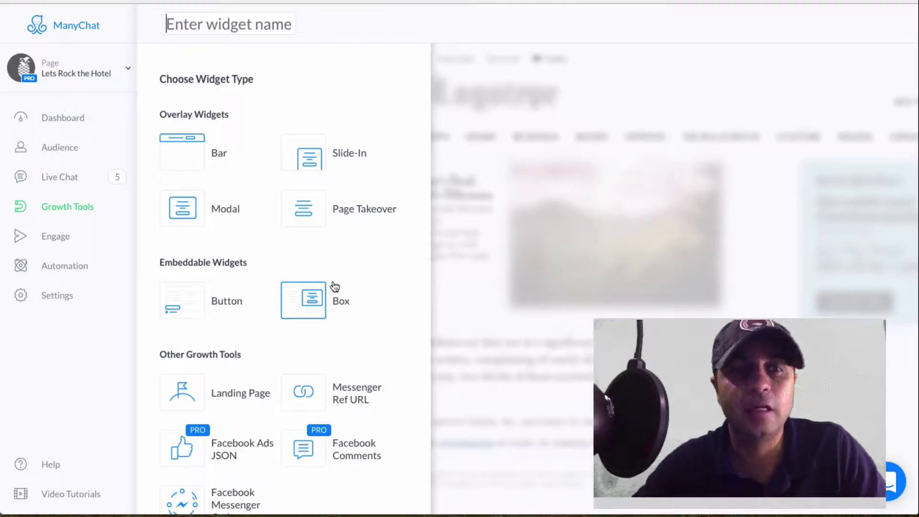
pyautogui.scroll(-1, 334, 286)
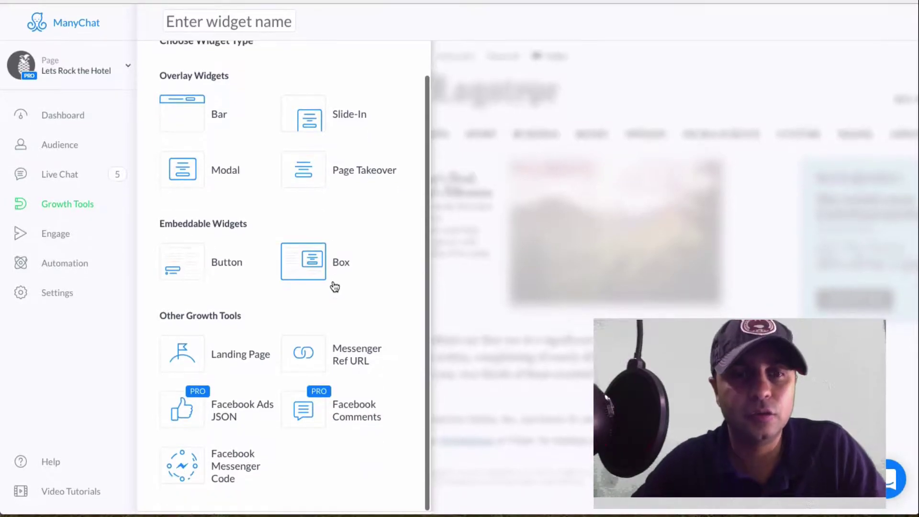
pyautogui.click(241, 363)
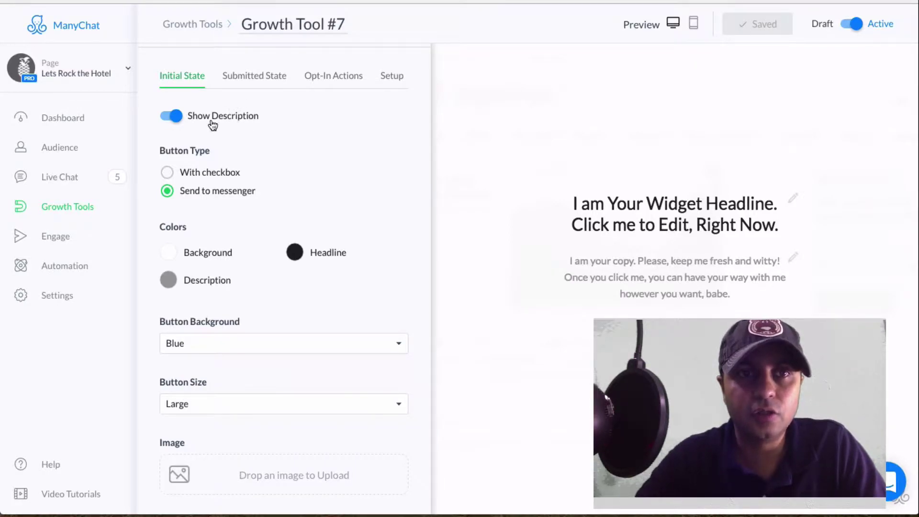
# Step: Reopen Growth Tool #7 from the growth tools list and change its headline to "Learn Trello - from Basic to Advanced"
pyautogui.click(197, 24)
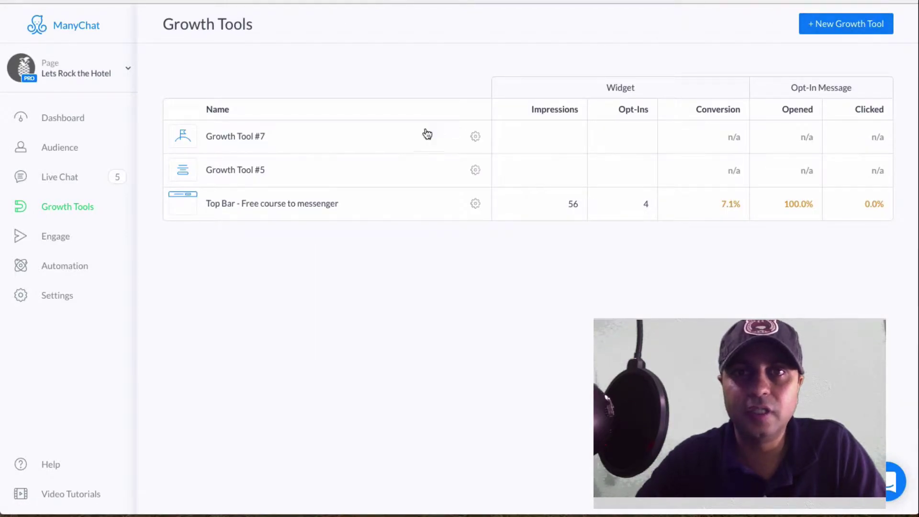
pyautogui.click(242, 136)
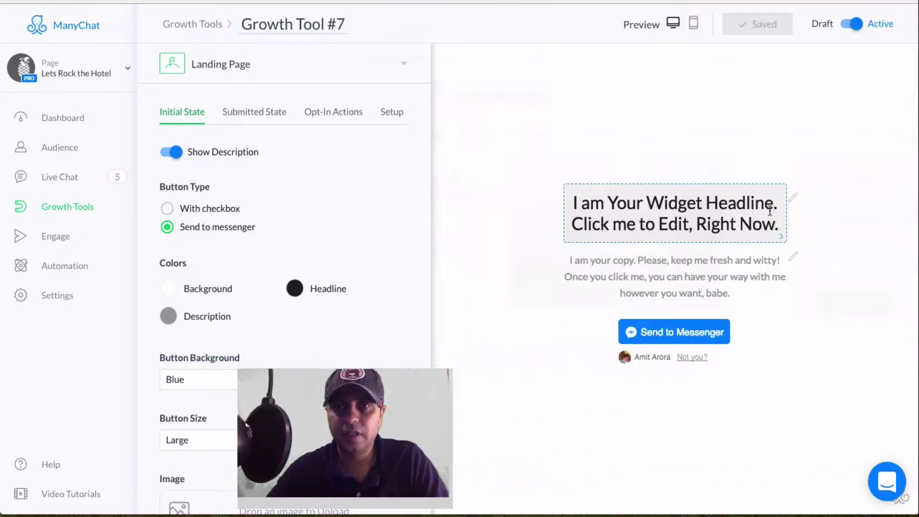
pyautogui.hotkey('ctrl', 'a')
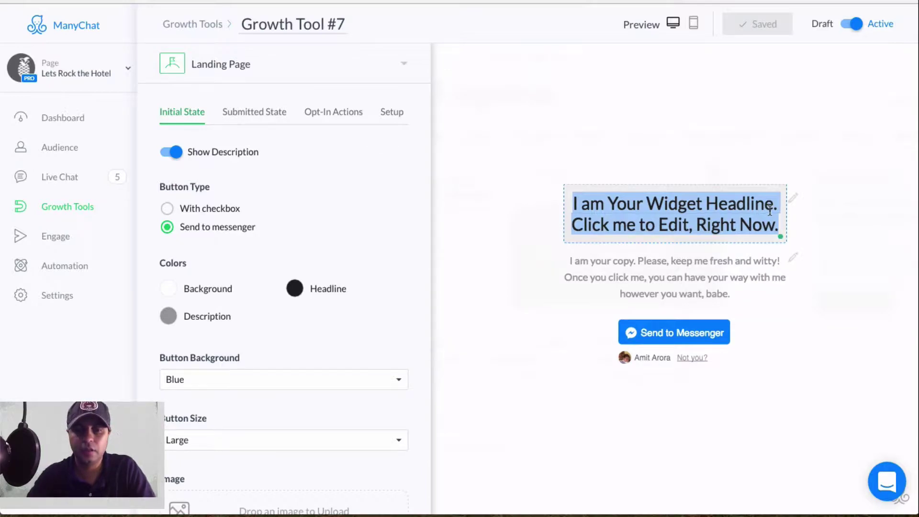
pyautogui.write('Learn Trello - from Basic to Advanced.')
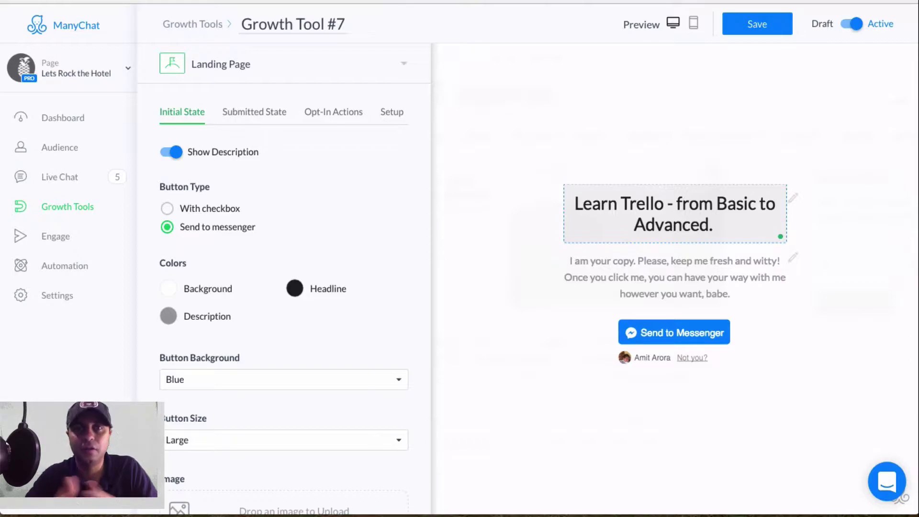
pyautogui.press('BackSpace')
pyautogui.press('BackSpace')
pyautogui.press('BackSpace')
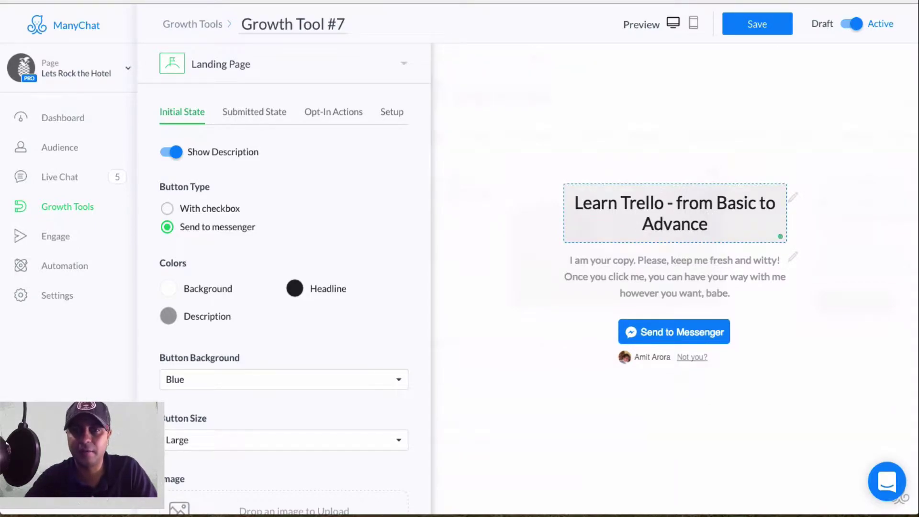
pyautogui.write('d')
pyautogui.click(754, 299)
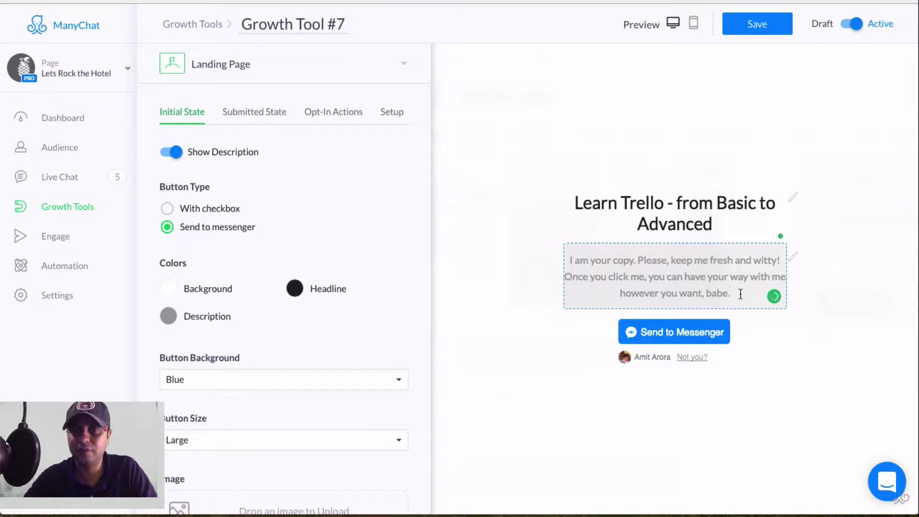
pyautogui.click(701, 293)
pyautogui.write(',')
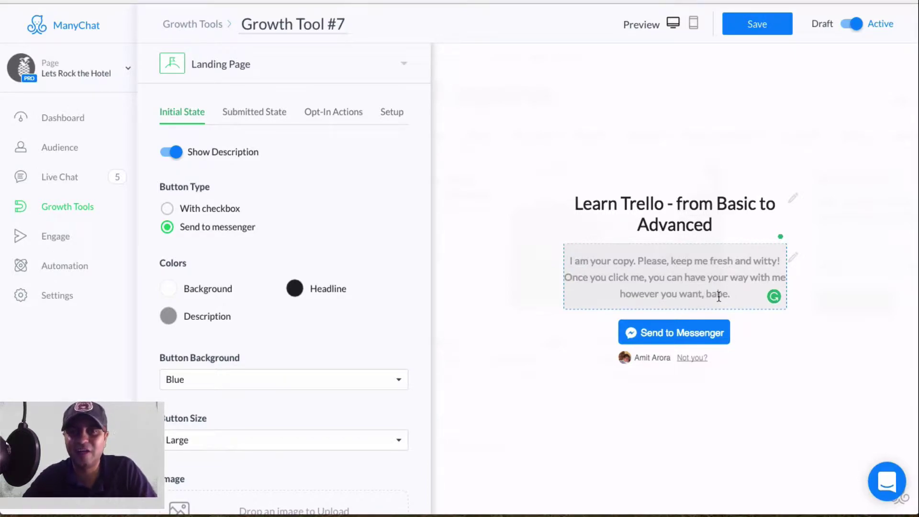
# Step: Compare the With checkbox and Send to messenger button types in the preview and set the landing page to With checkbox
pyautogui.click(229, 212)
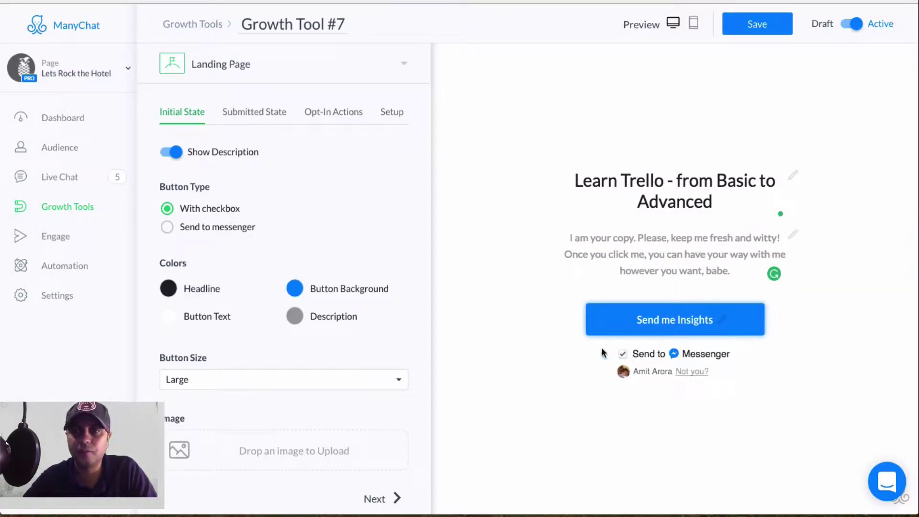
pyautogui.click(229, 230)
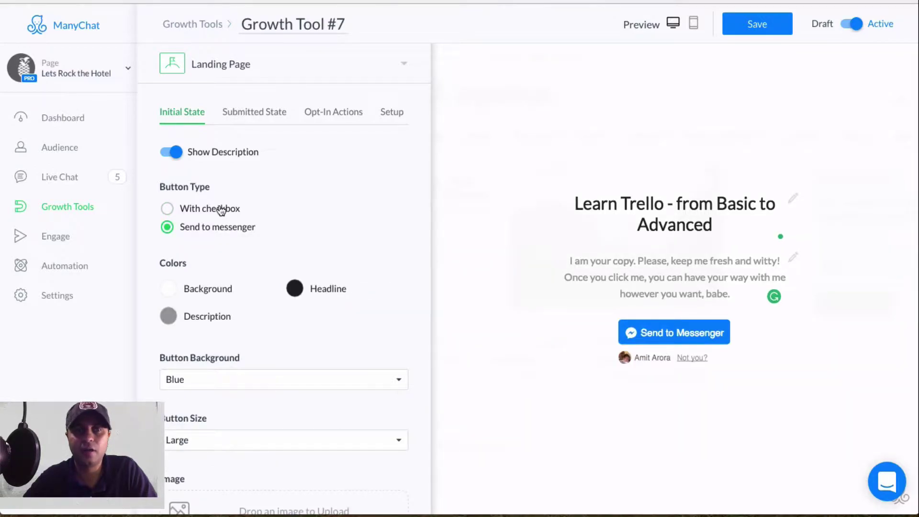
pyautogui.click(221, 210)
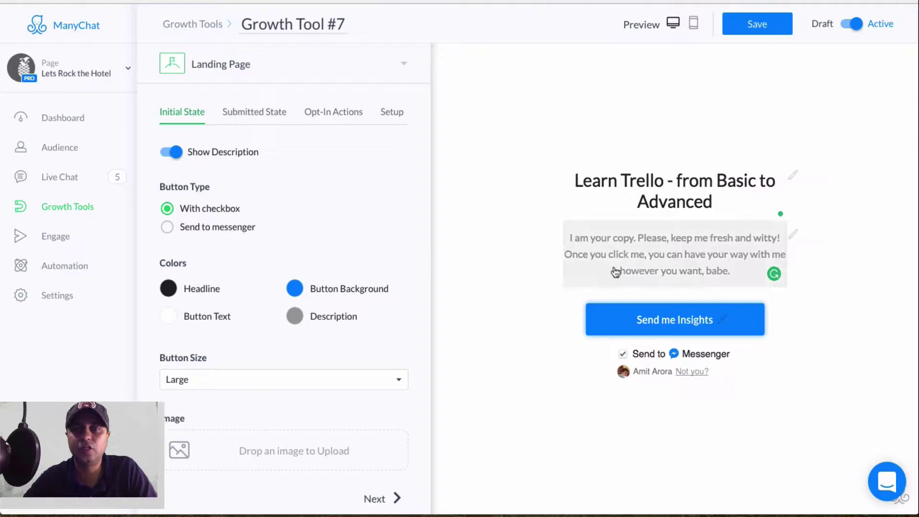
pyautogui.click(206, 228)
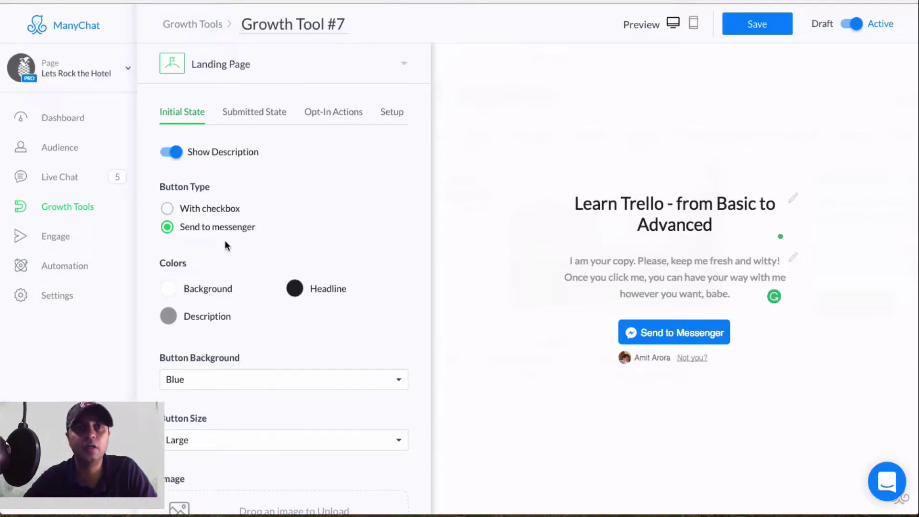
pyautogui.click(214, 211)
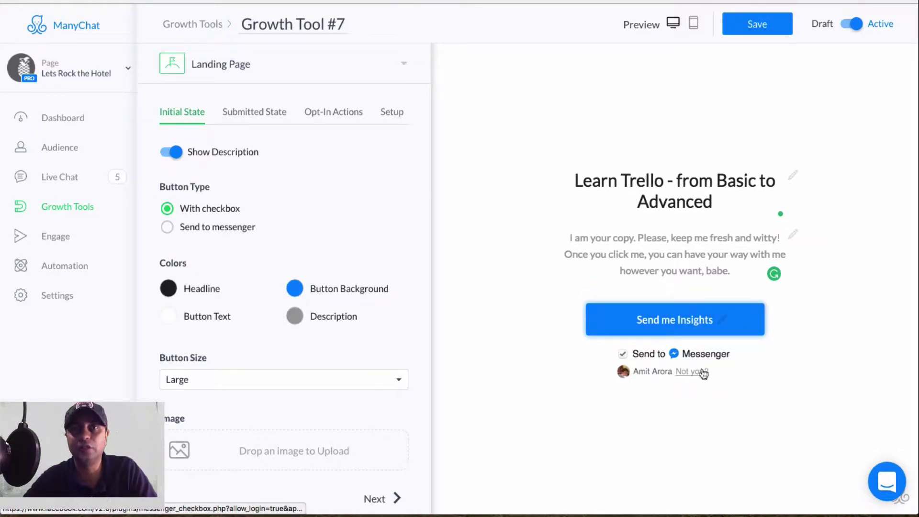
# Step: Replace the landing page button's text with "Start Course"
pyautogui.tripleClick(726, 325)
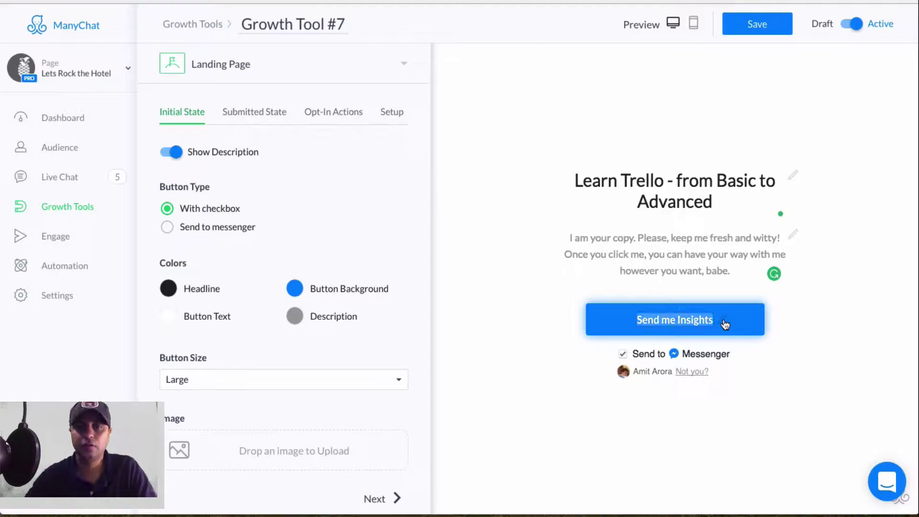
pyautogui.write('Start Course')
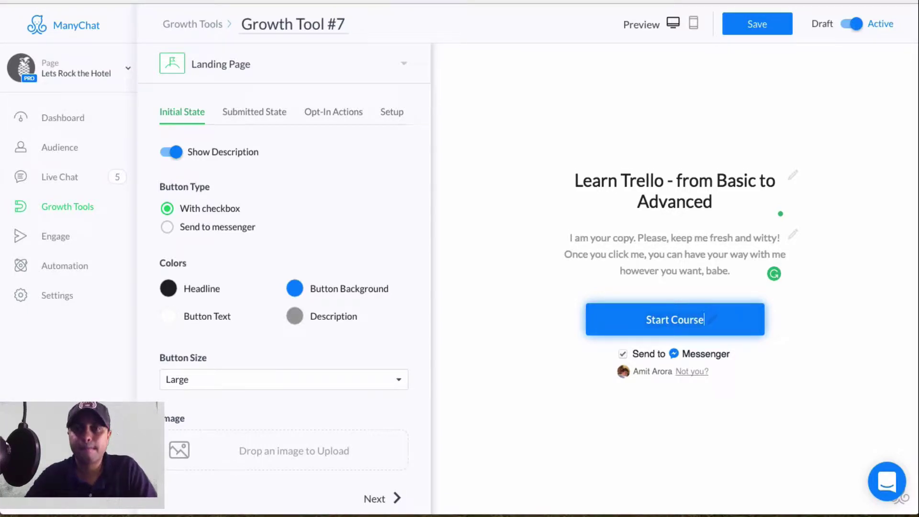
pyautogui.click(512, 316)
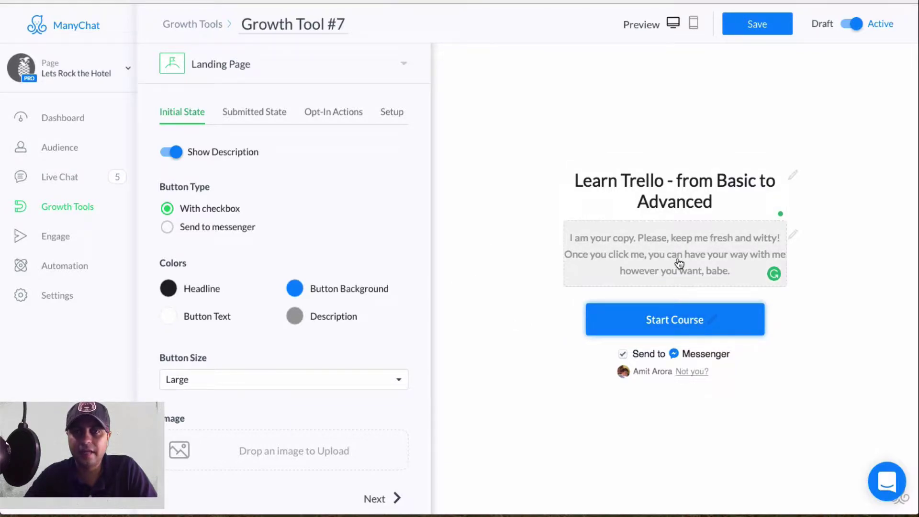
# Step: Upload the image file "congrats on course completion.jpg" from the Manychat folder to the landing page
pyautogui.scroll(-2, 281, 269)
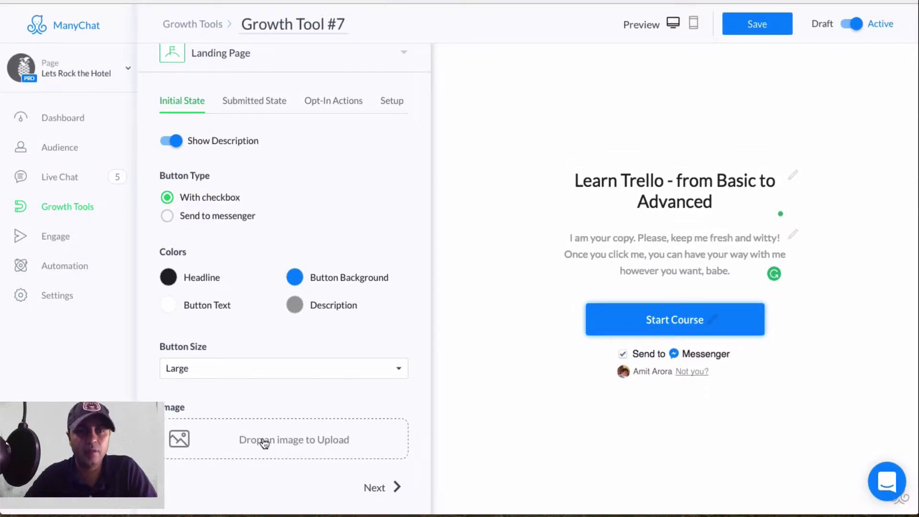
pyautogui.click(262, 440)
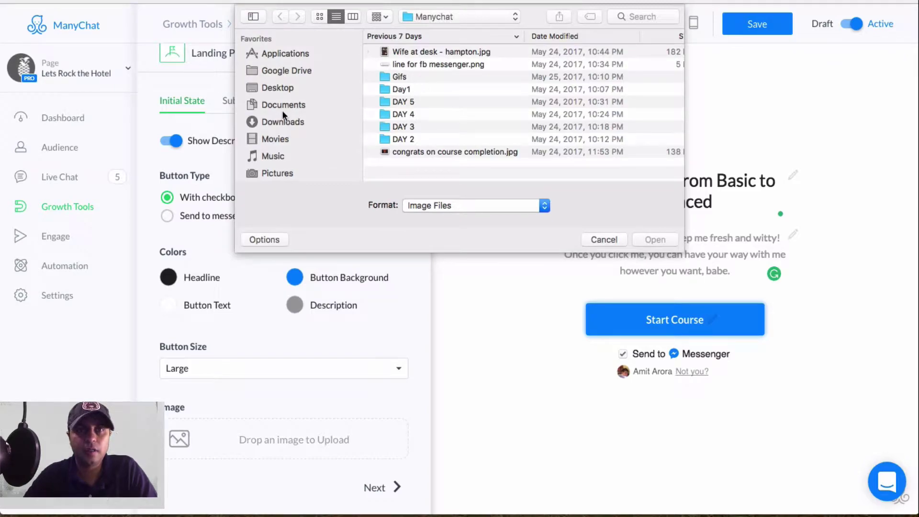
pyautogui.click(482, 52)
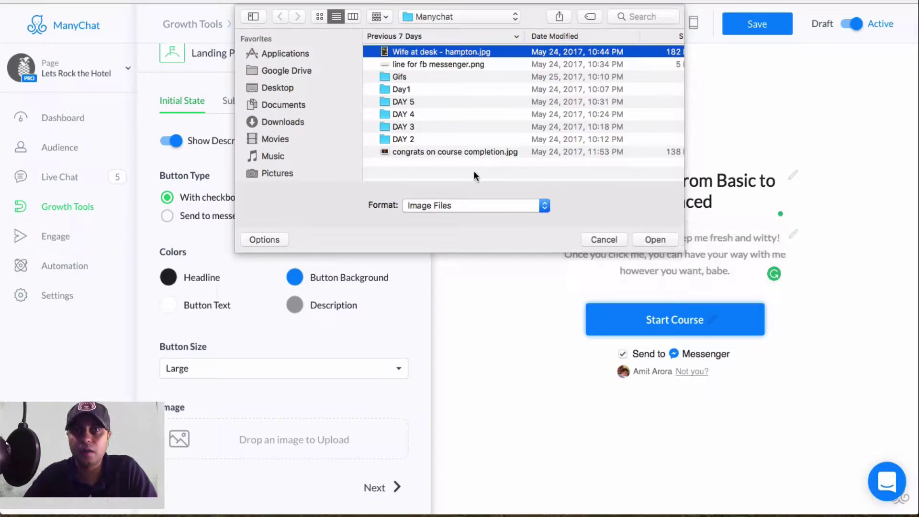
pyautogui.click(470, 152)
pyautogui.click(655, 239)
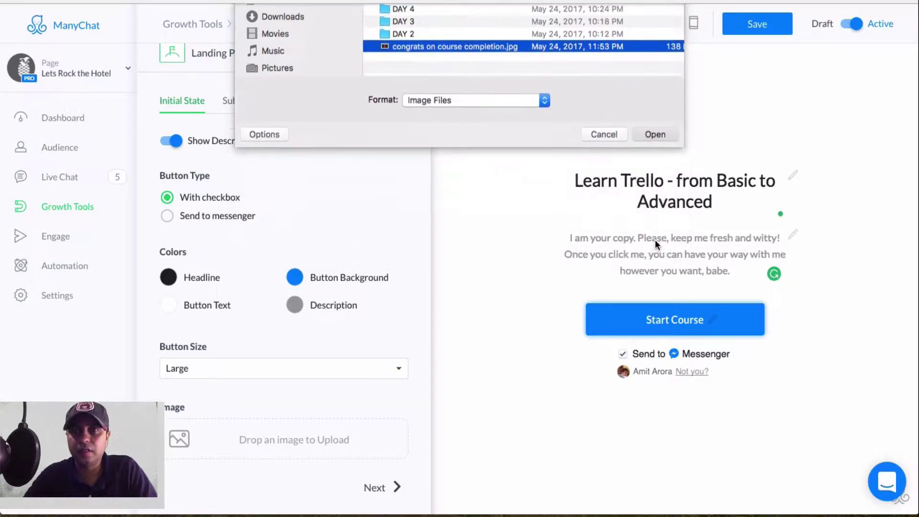
# Step: Set the uploaded image's placement to Above Description
pyautogui.scroll(-4, 409, 268)
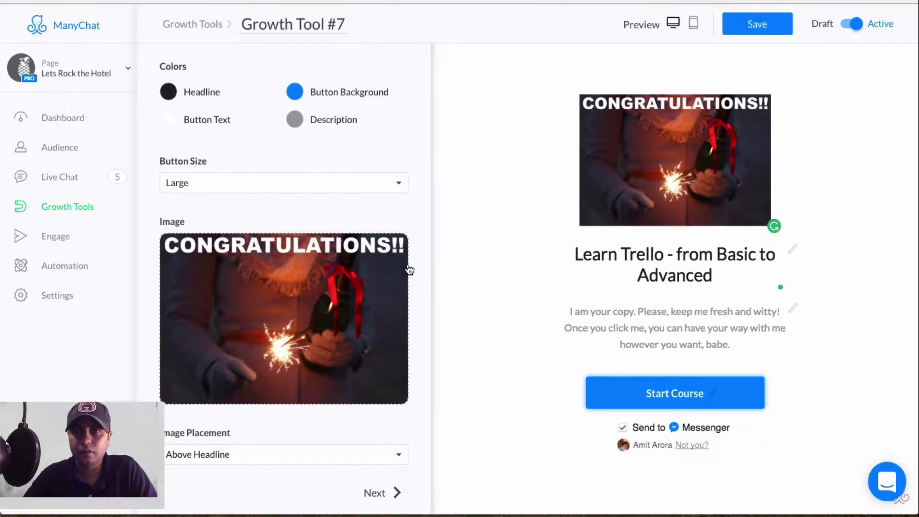
pyautogui.click(350, 452)
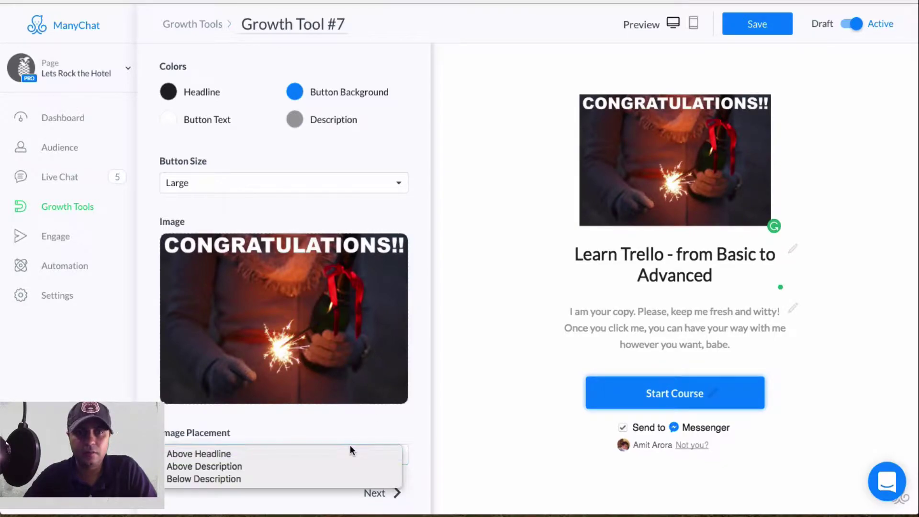
pyautogui.click(329, 469)
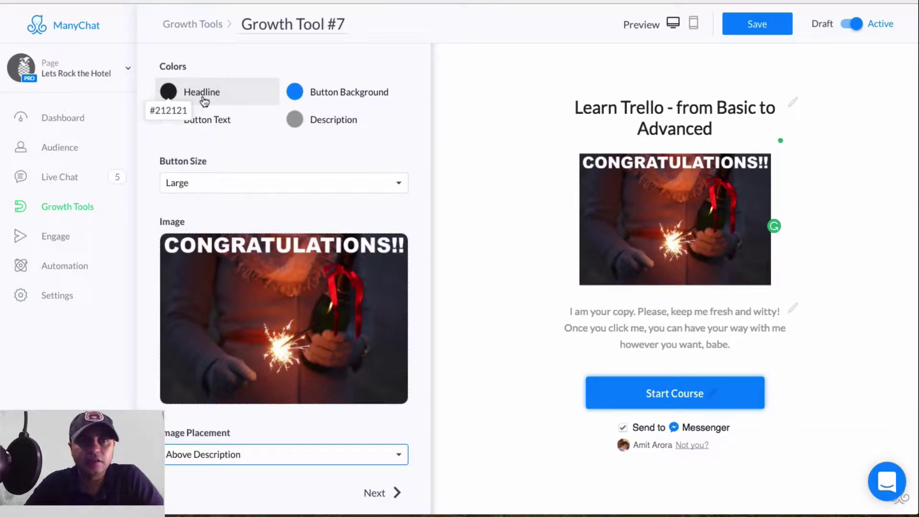
# Step: Set the landing page's description text color to near-black #111111 from the palette
pyautogui.click(309, 119)
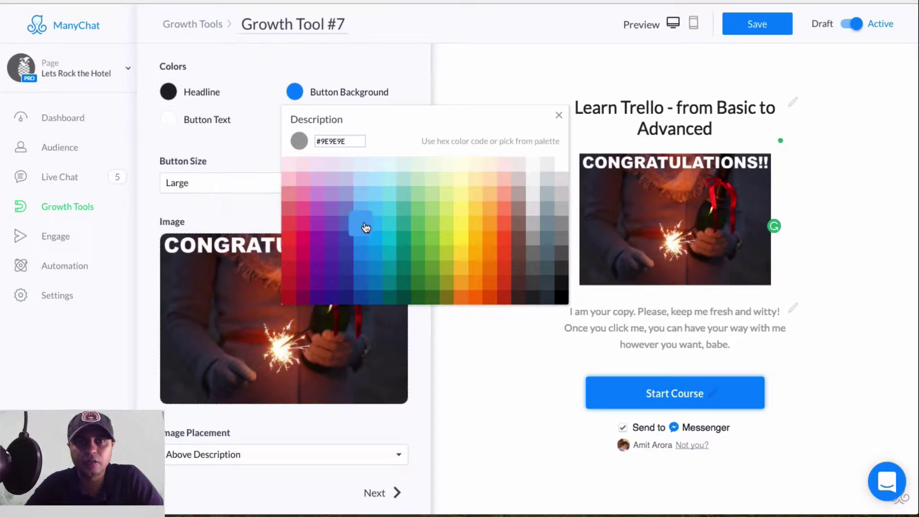
pyautogui.click(562, 289)
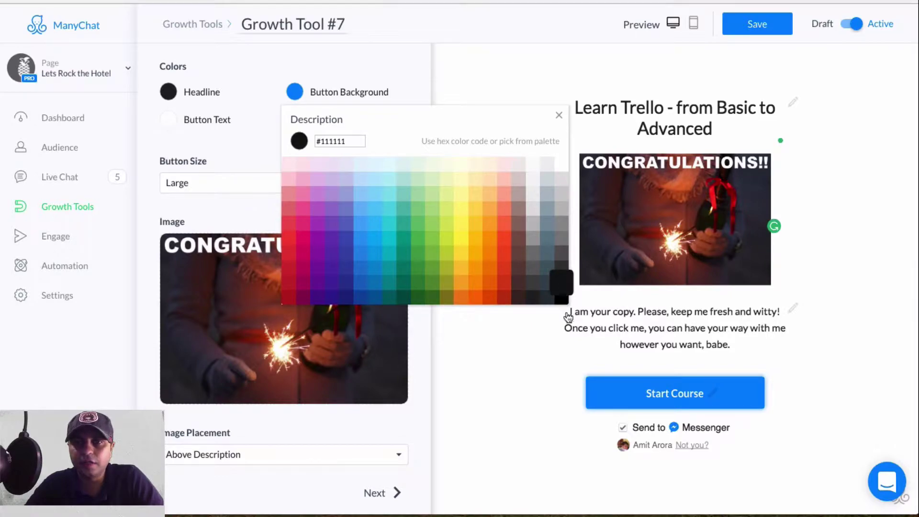
# Step: Set the landing page's description text color to dark gray #333333 from the palette
pyautogui.click(560, 271)
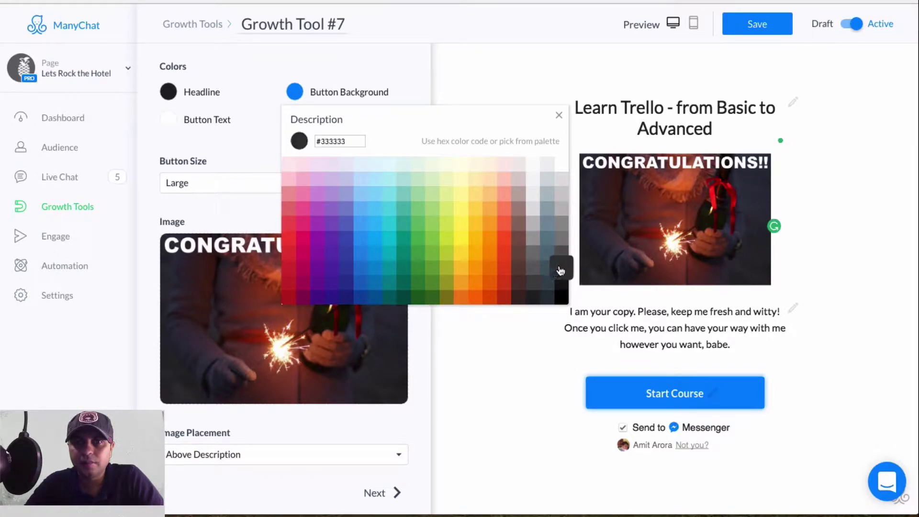
pyautogui.click(537, 391)
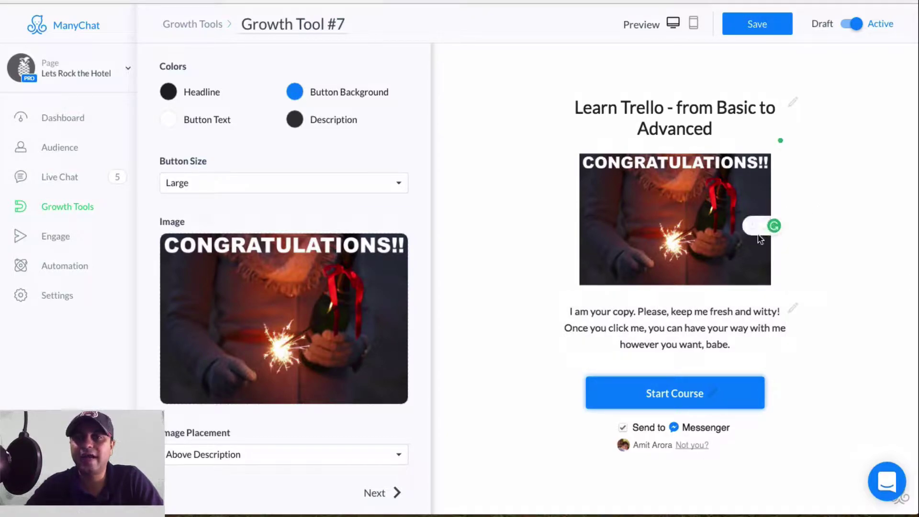
pyautogui.scroll(-1, 759, 345)
pyautogui.scroll(1, 759, 344)
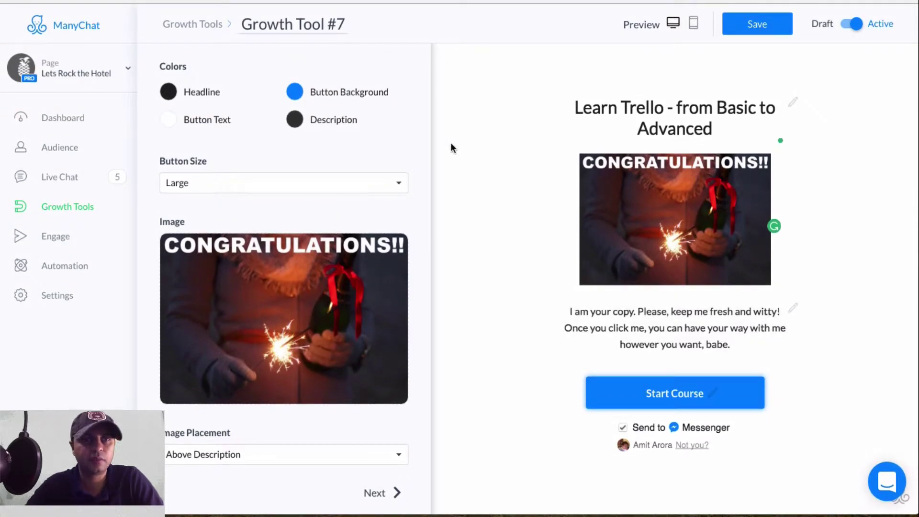
# Step: Continue to the landing page's Submitted State settings
pyautogui.scroll(-1, 335, 213)
pyautogui.click(380, 493)
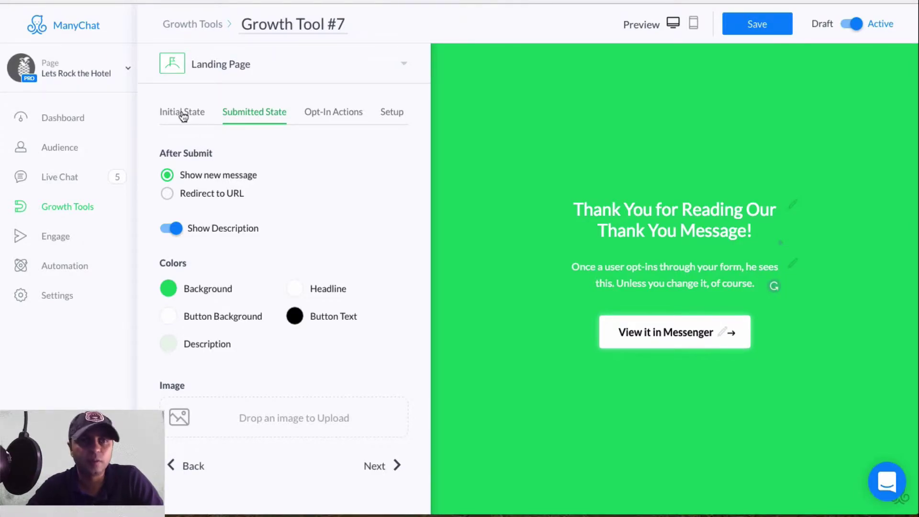
pyautogui.click(182, 113)
pyautogui.click(245, 114)
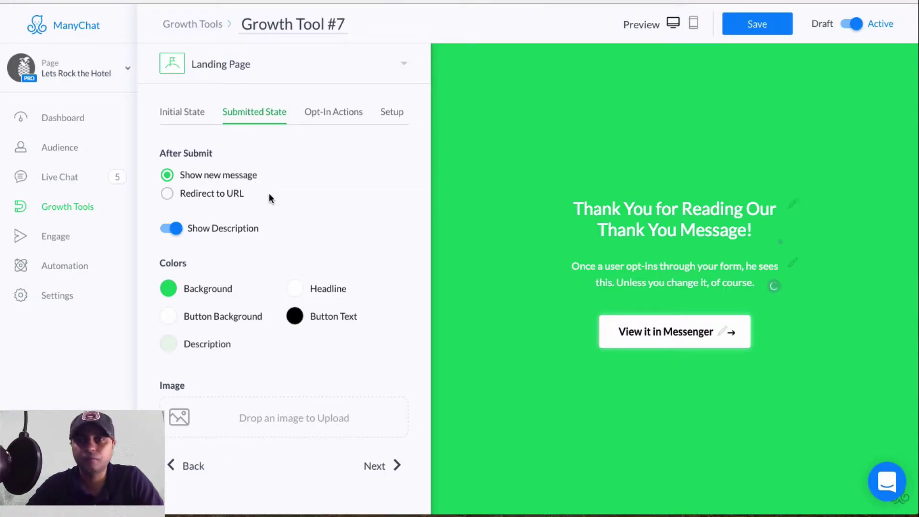
# Step: Change the thank-you page's headline to "Thank You for Enrolling. Let's get the learning started!"
pyautogui.click(763, 239)
pyautogui.hotkey('shift', 'Home')
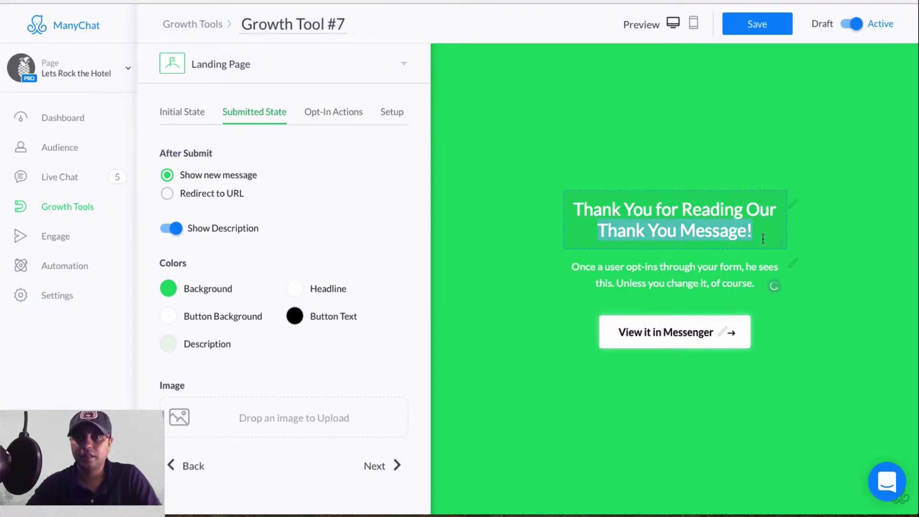
pyautogui.press('BackSpace')
pyautogui.press('BackSpace')
pyautogui.press('BackSpace')
pyautogui.press('BackSpace')
pyautogui.press('BackSpace')
pyautogui.press('BackSpace')
pyautogui.press('BackSpace')
pyautogui.press('BackSpace')
pyautogui.press('BackSpace')
pyautogui.press('BackSpace')
pyautogui.press('BackSpace')
pyautogui.press('BackSpace')
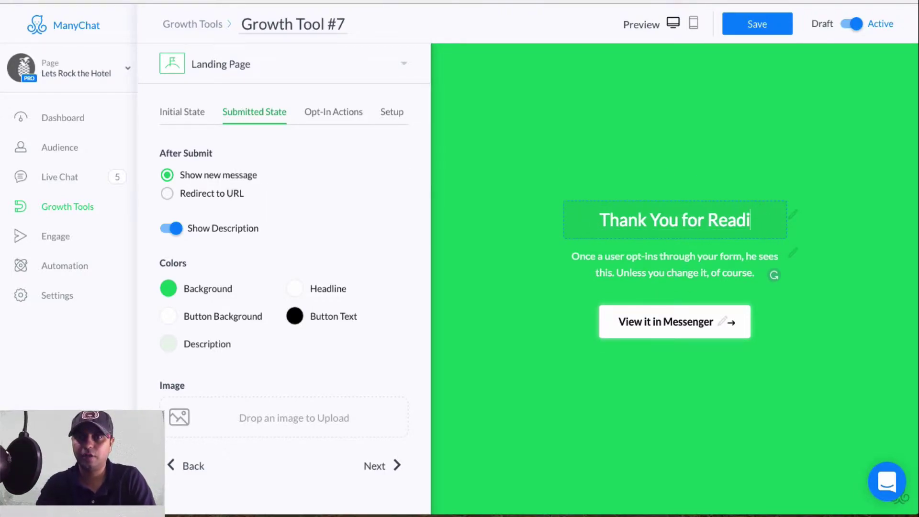
pyautogui.press('BackSpace')
pyautogui.write('S')
pyautogui.press('BackSpace')
pyautogui.write('Enrolling. Le')
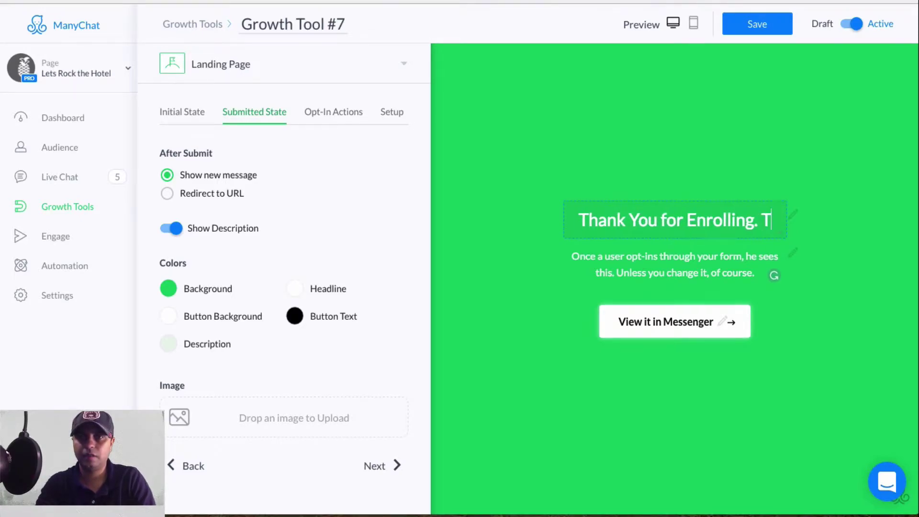
pyautogui.write("t's get ")
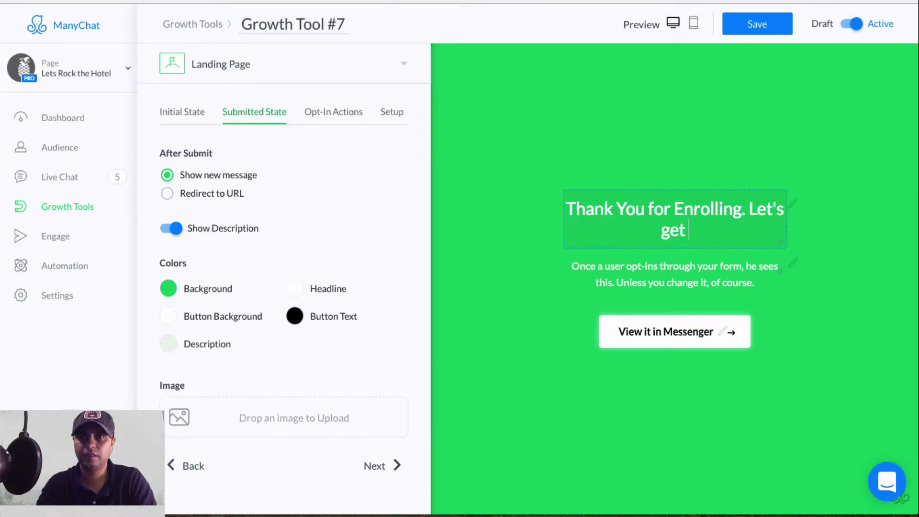
pyautogui.write('the learning sta')
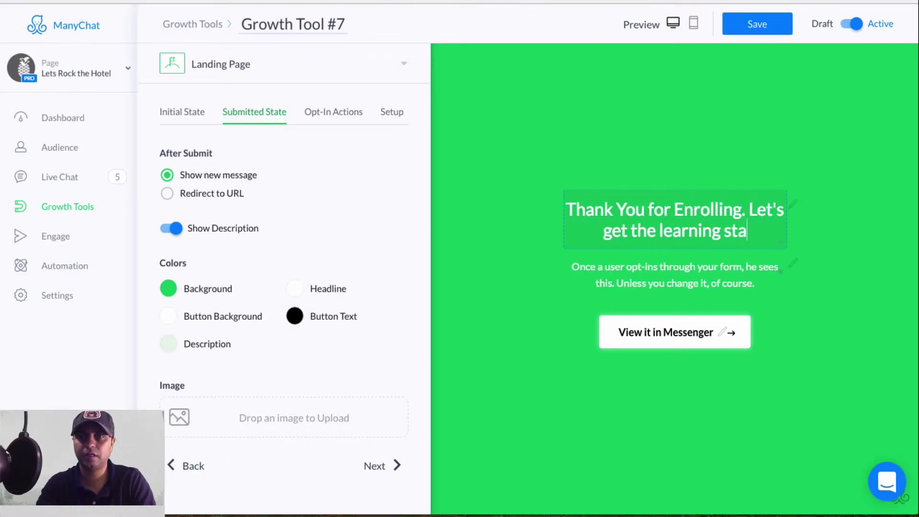
pyautogui.write('rted!')
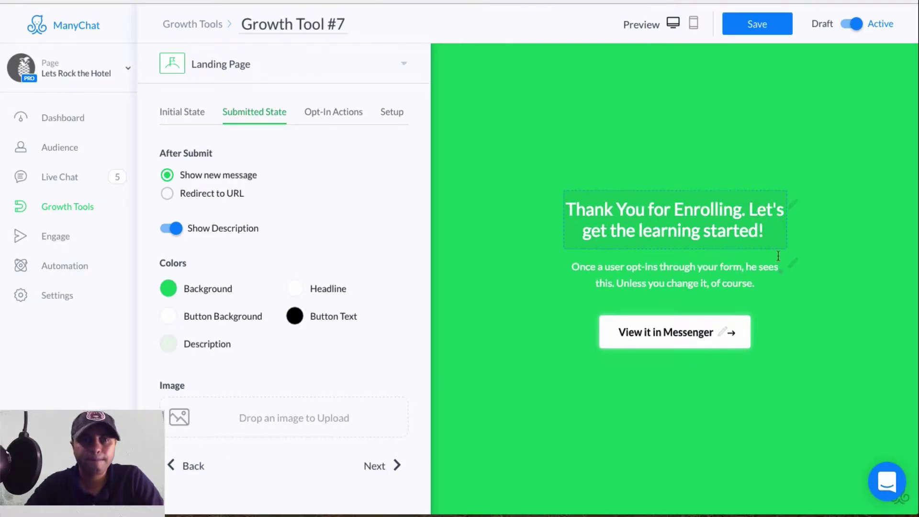
# Step: Replace the thank-you page's description with "You will receive daily lessons straight to your messenger."
pyautogui.click(664, 271)
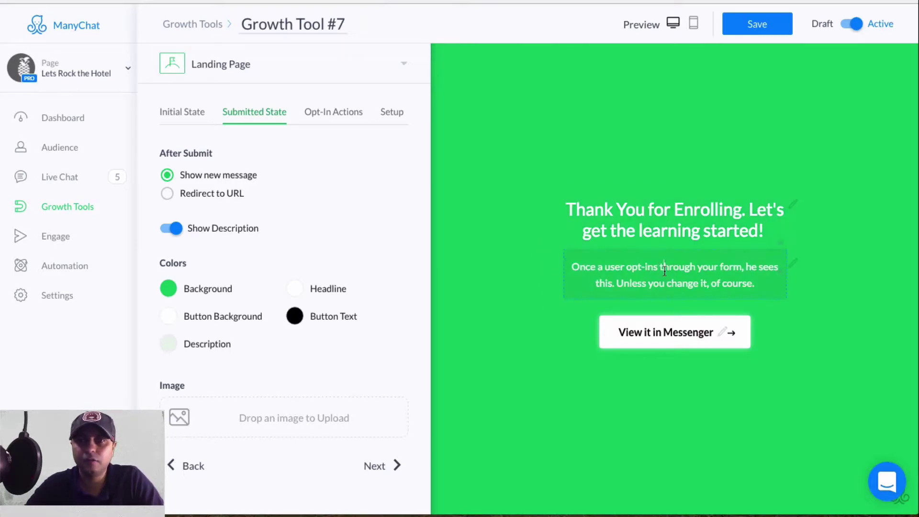
pyautogui.moveTo(756, 287); pyautogui.dragTo(555, 260)
pyautogui.write('Y')
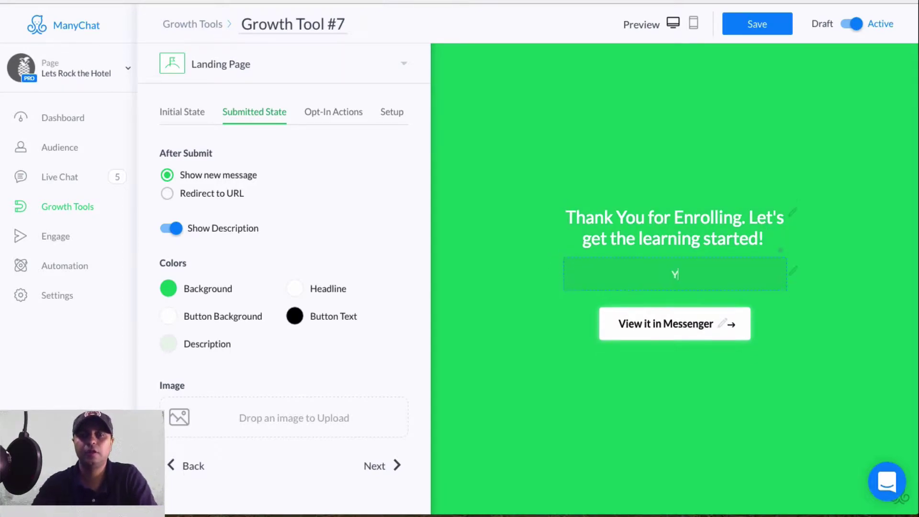
pyautogui.write('ou will receive')
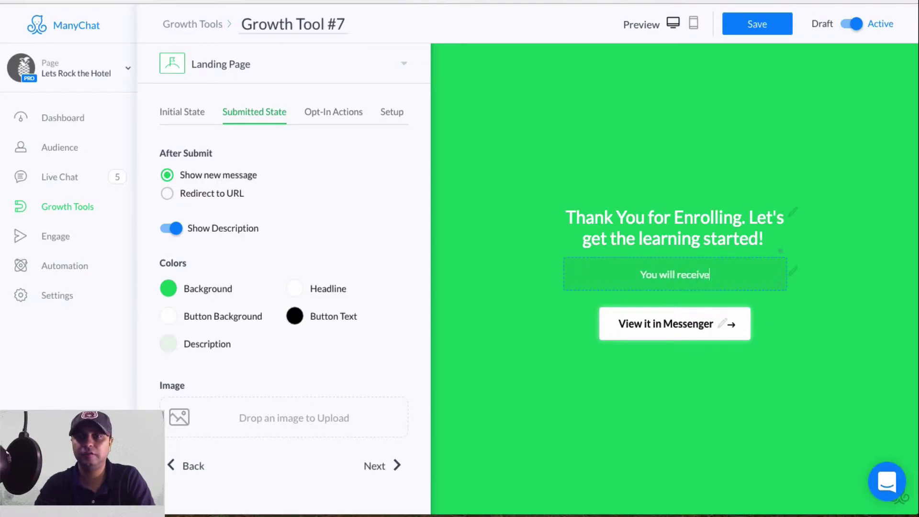
pyautogui.write(' daily les')
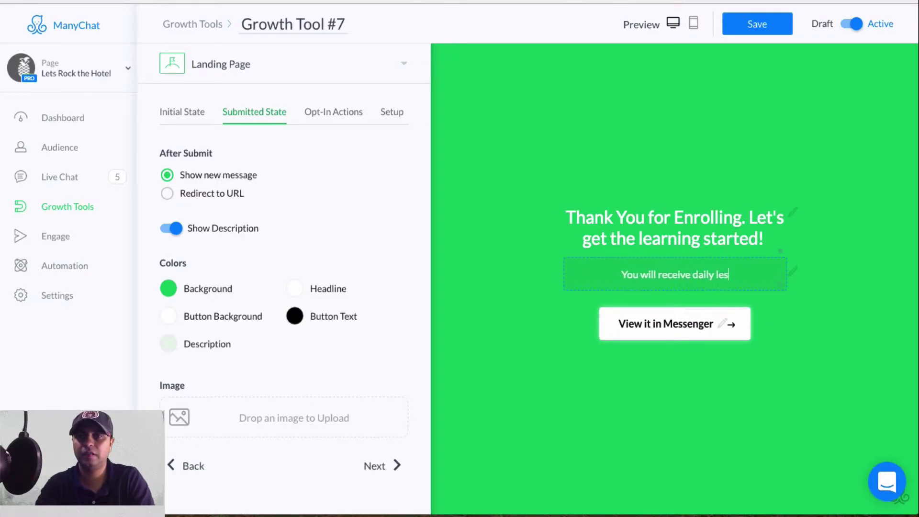
pyautogui.write('sons straight')
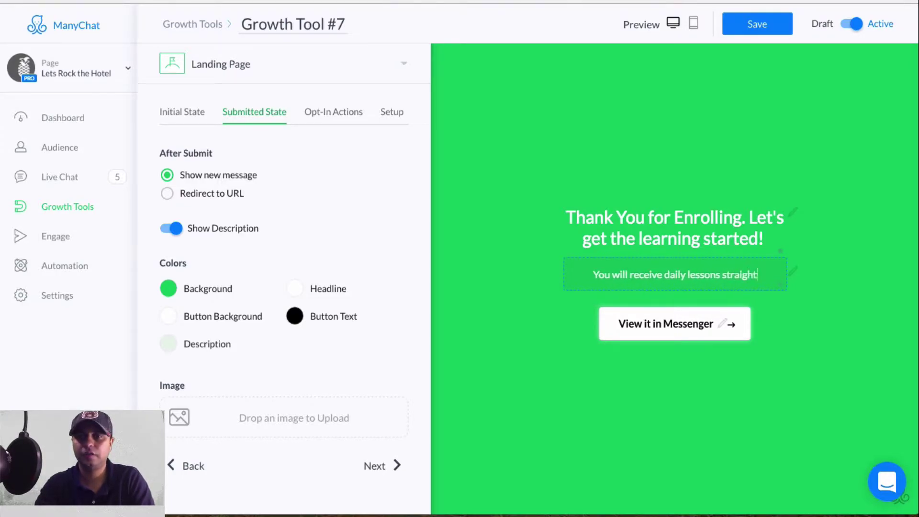
pyautogui.write(' to your messenger.')
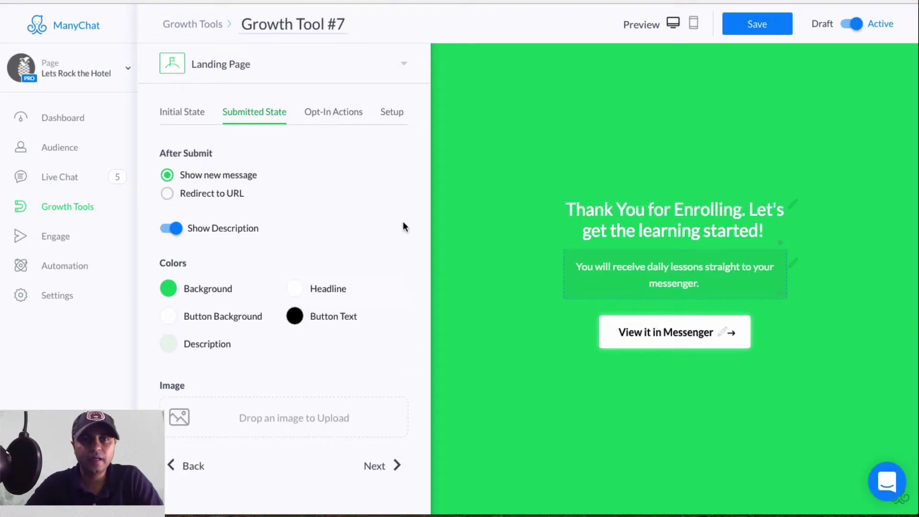
# Step: Set the thank-you page's background color to white #FFFFFF from the palette
pyautogui.click(235, 288)
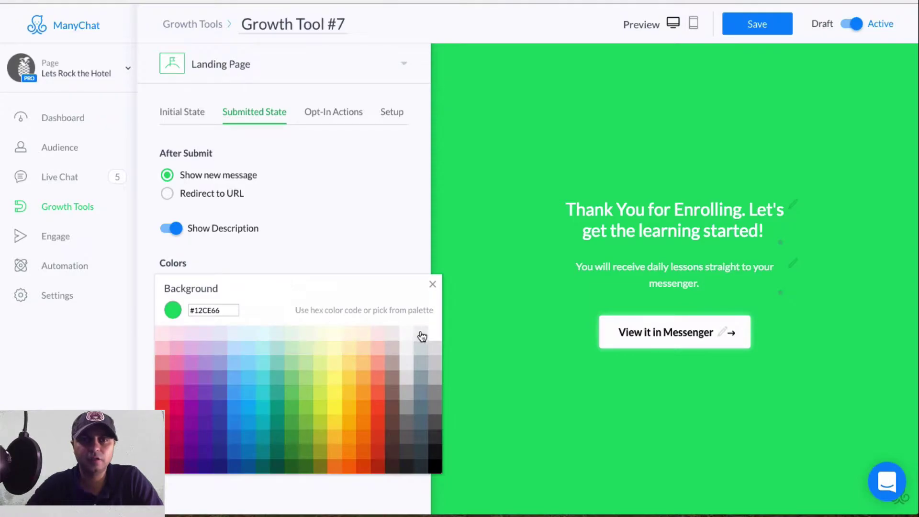
pyautogui.click(421, 334)
pyautogui.click(434, 334)
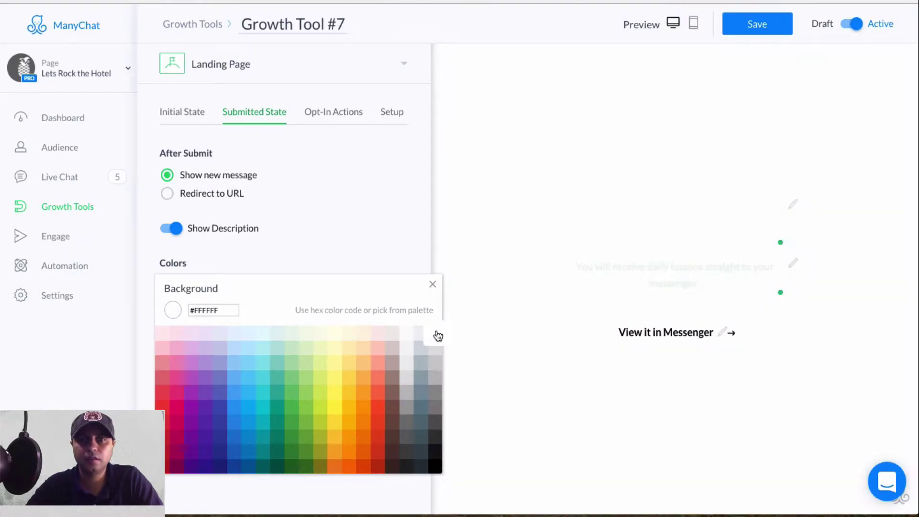
pyautogui.click(293, 239)
# Step: Set the button background color of the thank-you page to a medium blue from the palette
pyautogui.click(219, 316)
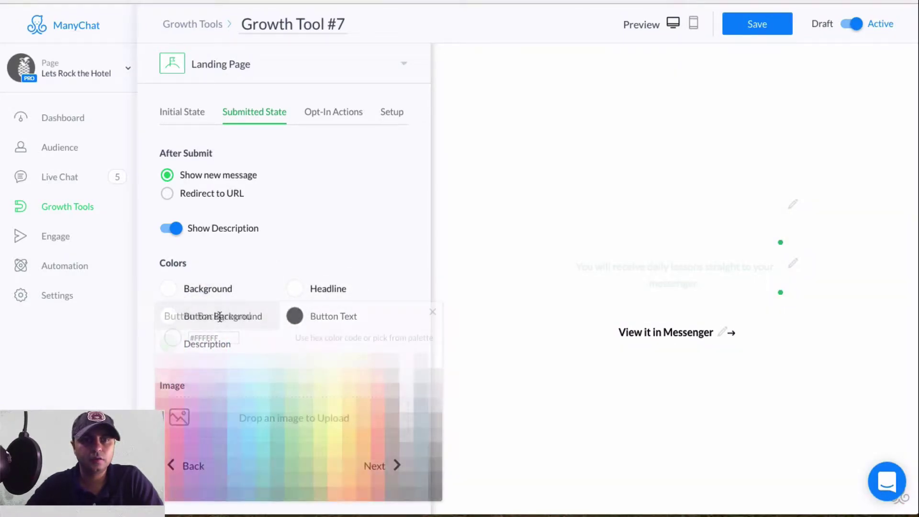
pyautogui.click(254, 444)
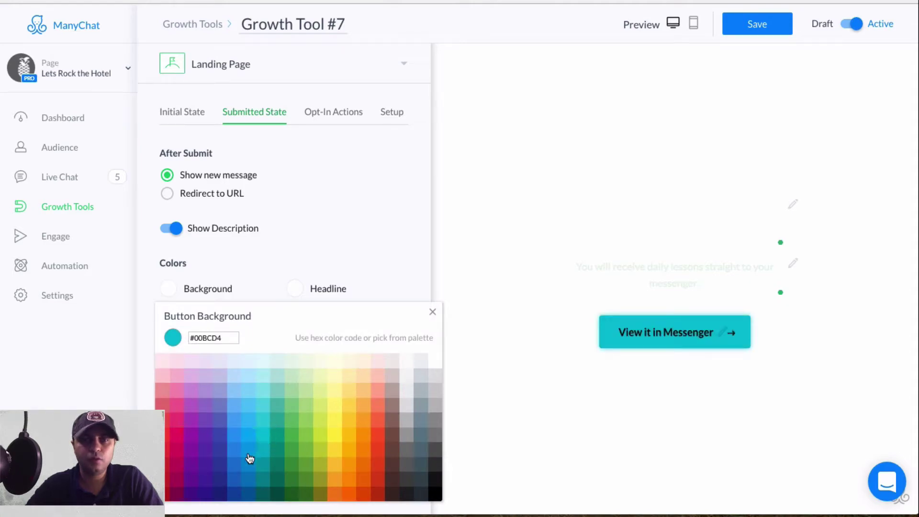
pyautogui.click(249, 458)
pyautogui.click(317, 291)
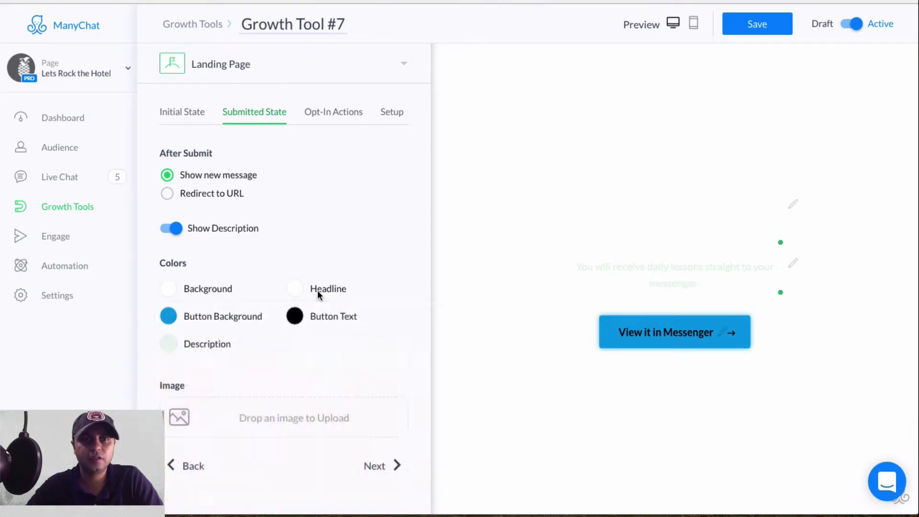
# Step: Set the thank-you page's headline color to near-black from the palette
pyautogui.click(317, 290)
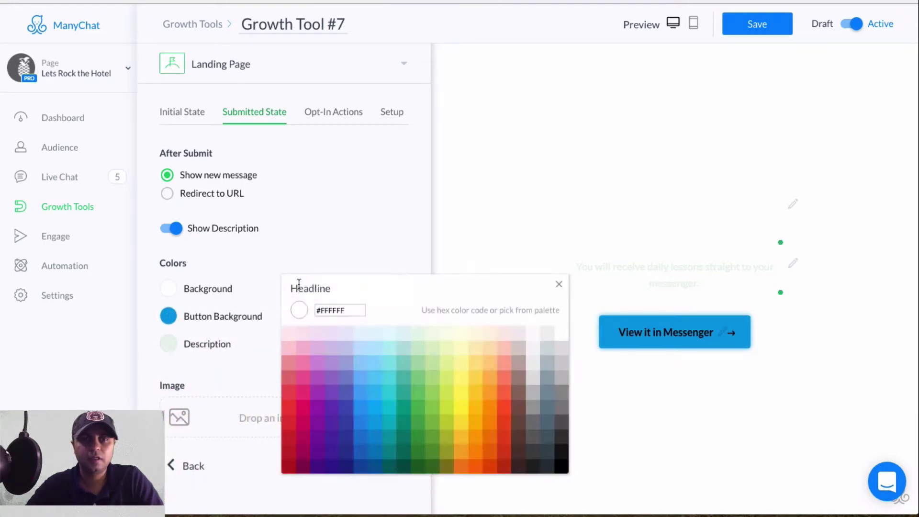
pyautogui.click(561, 455)
pyautogui.click(243, 210)
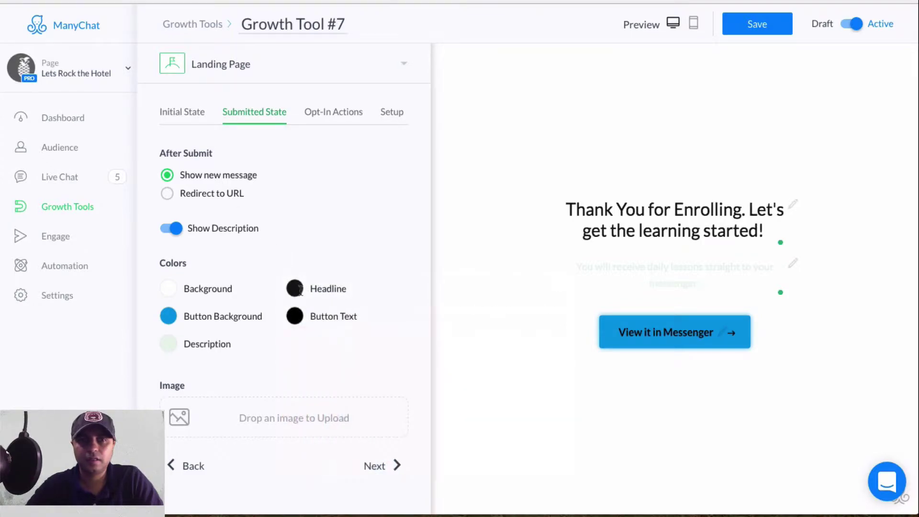
# Step: Set the thank-you page's description text color to black #000000 from the palette
pyautogui.click(220, 346)
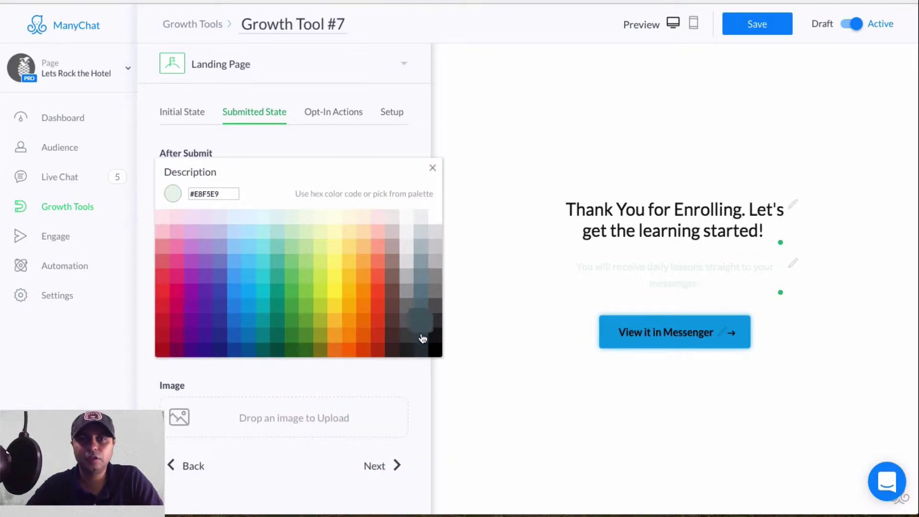
pyautogui.click(413, 353)
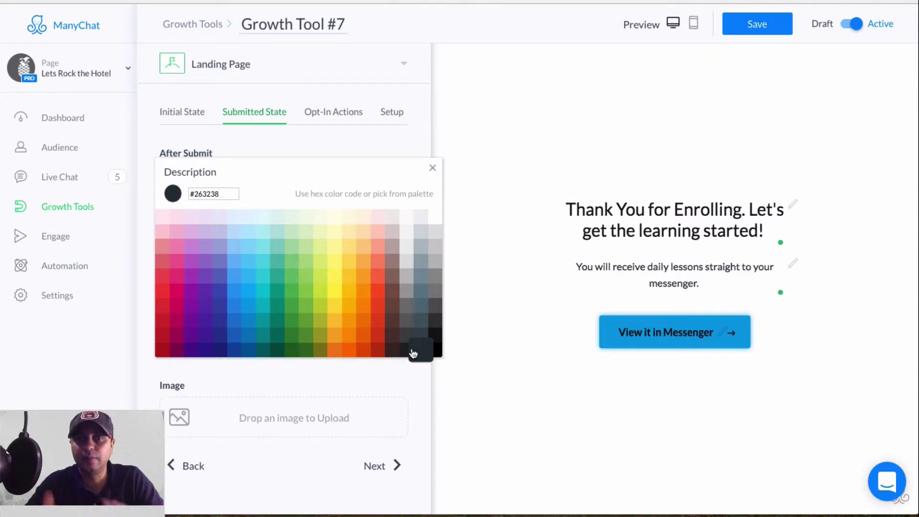
pyautogui.click(435, 350)
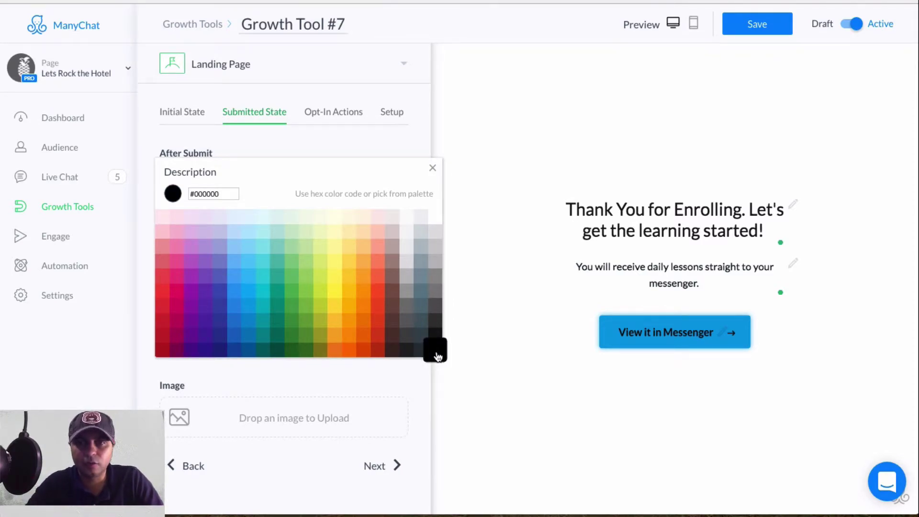
pyautogui.click(411, 140)
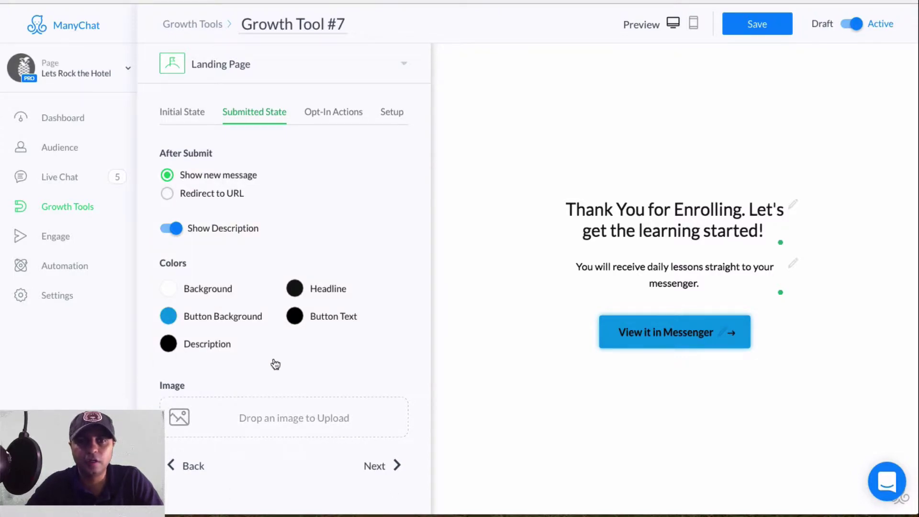
# Step: Continue to the Opt-In Actions settings and save the growth tool
pyautogui.click(377, 464)
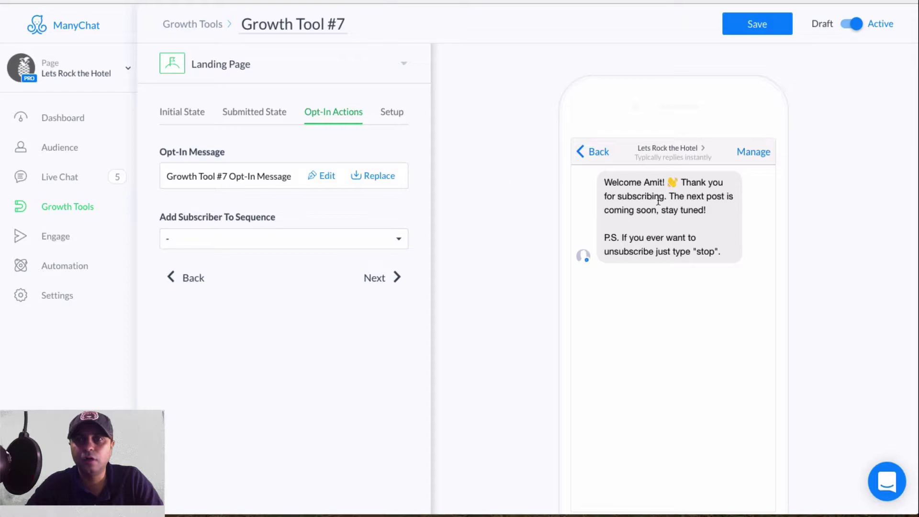
pyautogui.moveTo(716, 251); pyautogui.dragTo(598, 185)
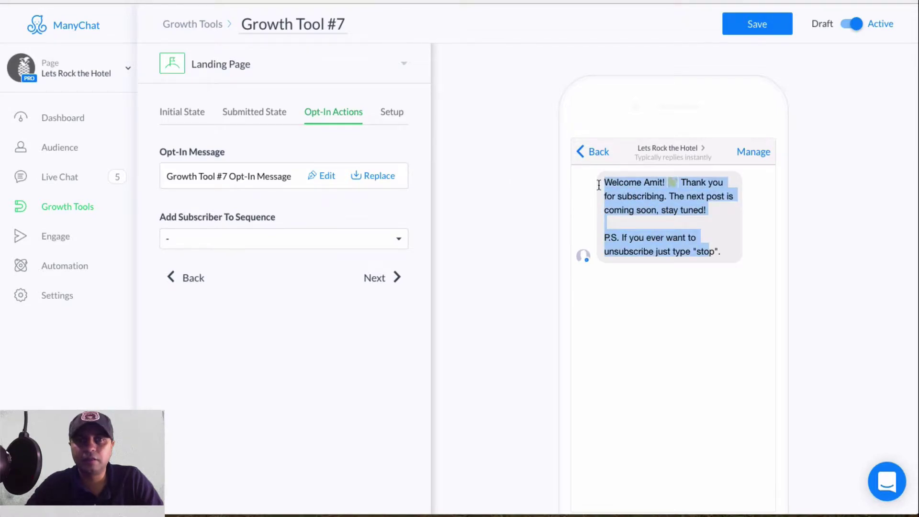
pyautogui.click(765, 22)
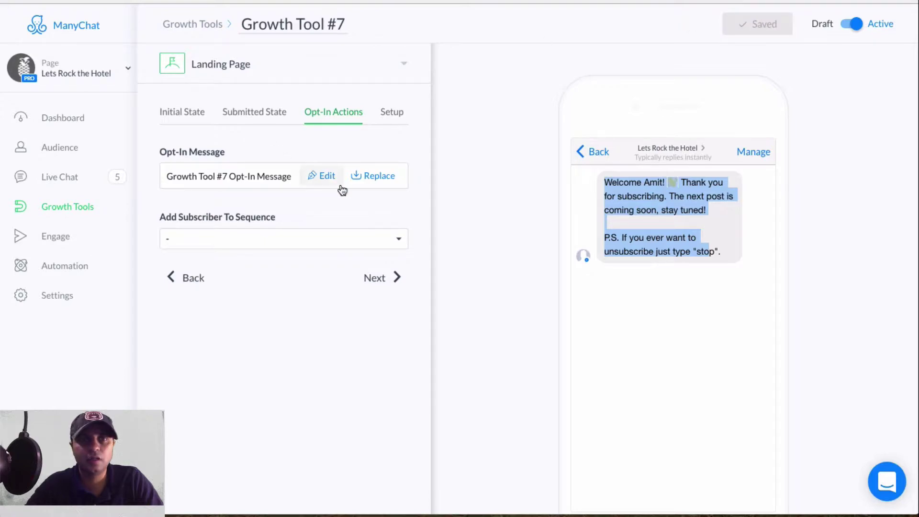
# Step: Reword the opt-in message after "Thank you for" to "enrolling in the course. Your learning begins immediately. Happy learning!" and add a sunglasses emoji
pyautogui.click(326, 177)
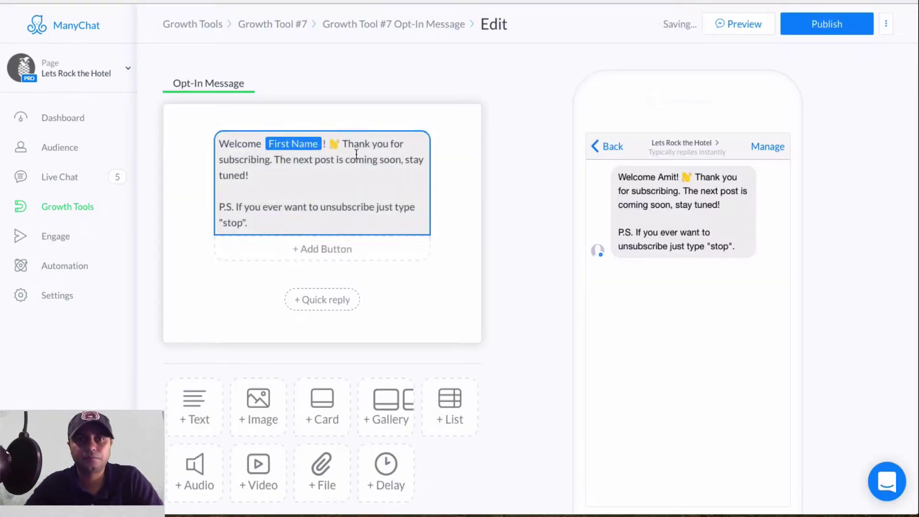
pyautogui.click(273, 172)
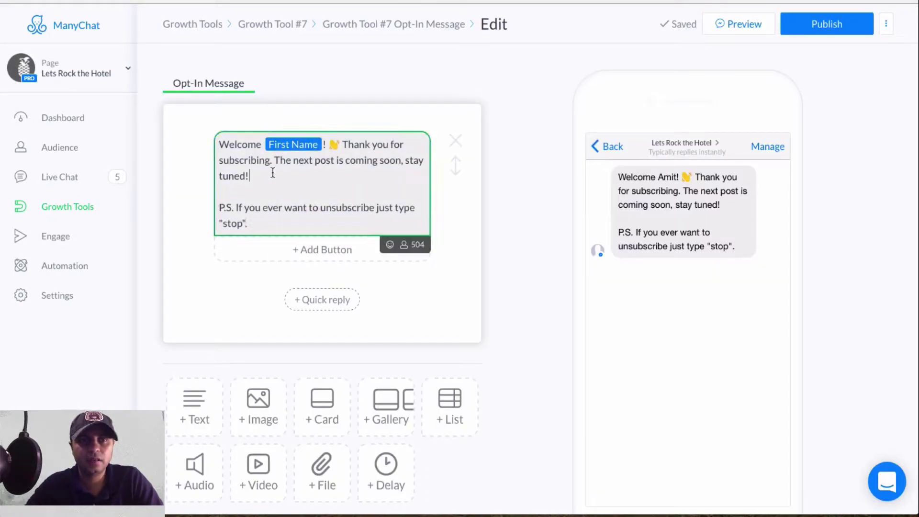
pyautogui.moveTo(273, 173); pyautogui.dragTo(218, 163)
pyautogui.write('enrolling i')
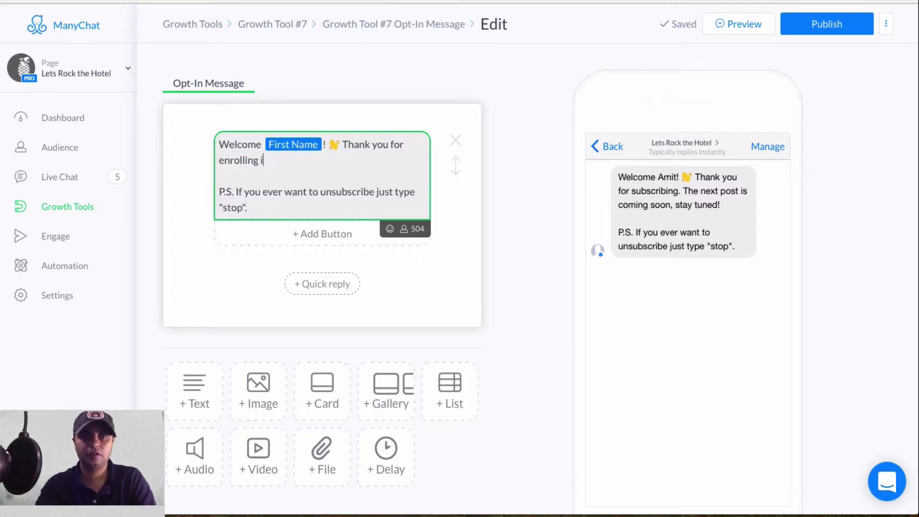
pyautogui.write('n the course. Your ')
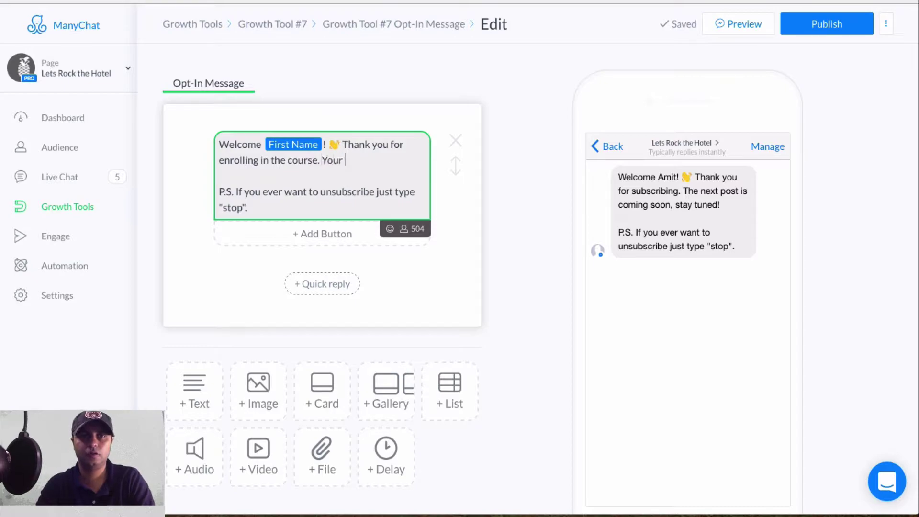
pyautogui.write('lear')
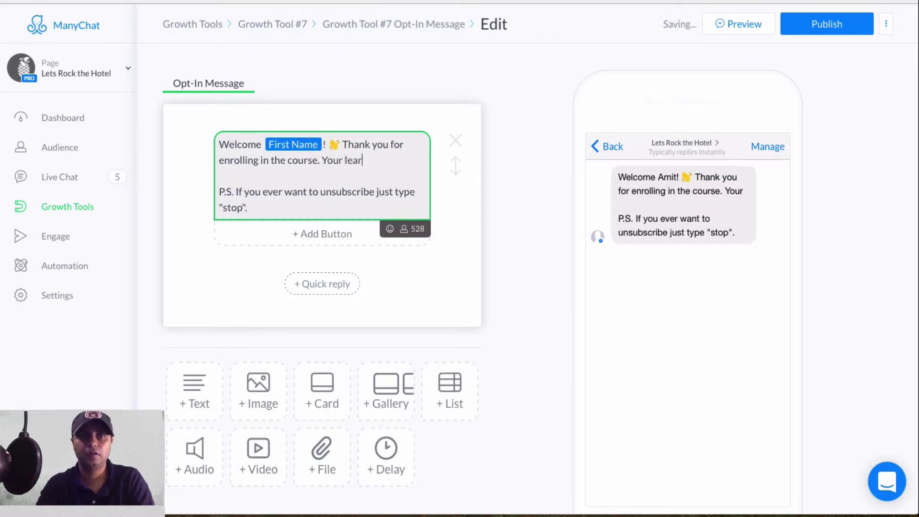
pyautogui.write('ning begins ')
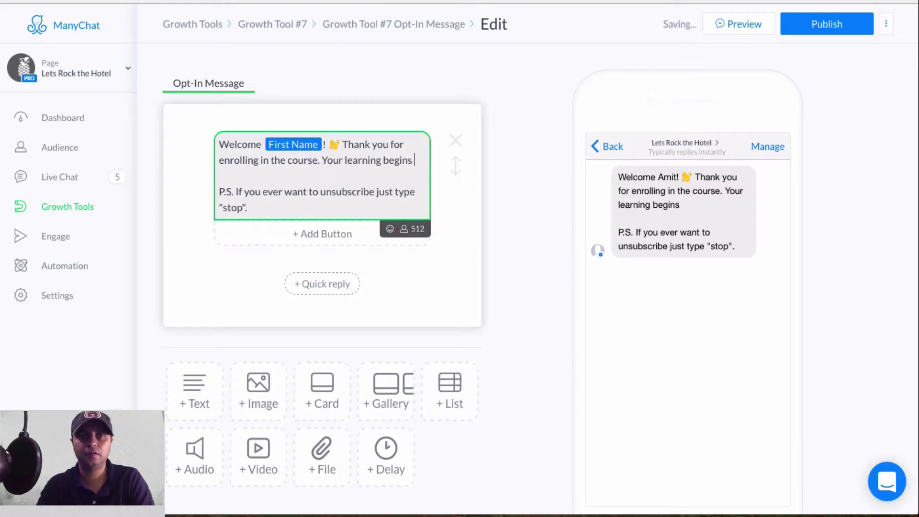
pyautogui.write('immediate!')
pyautogui.press('BackSpace')
pyautogui.press('BackSpace')
pyautogui.press('BackSpace')
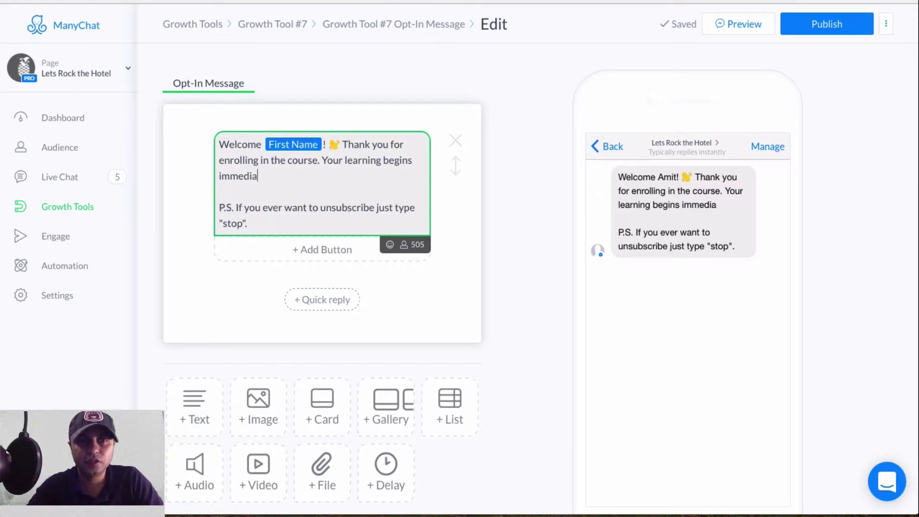
pyautogui.write('tely')
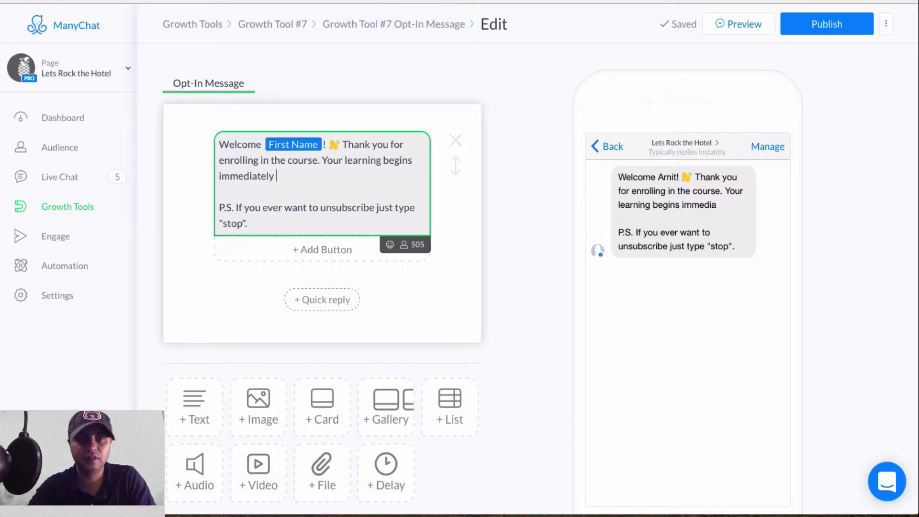
pyautogui.write('. Happy learning!')
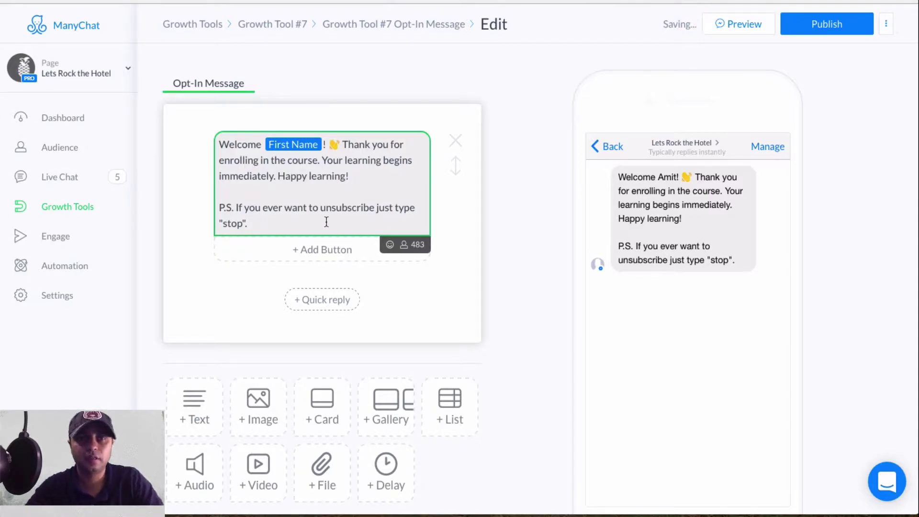
pyautogui.click(391, 246)
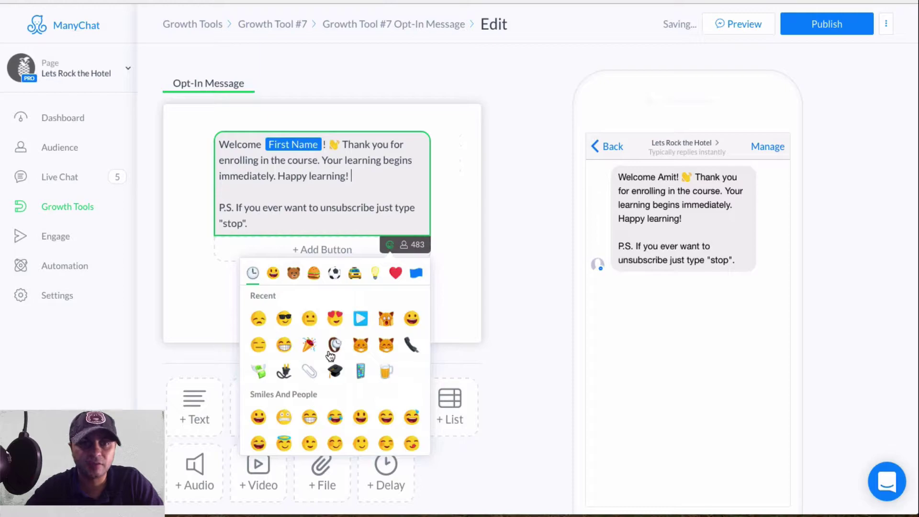
pyautogui.click(287, 325)
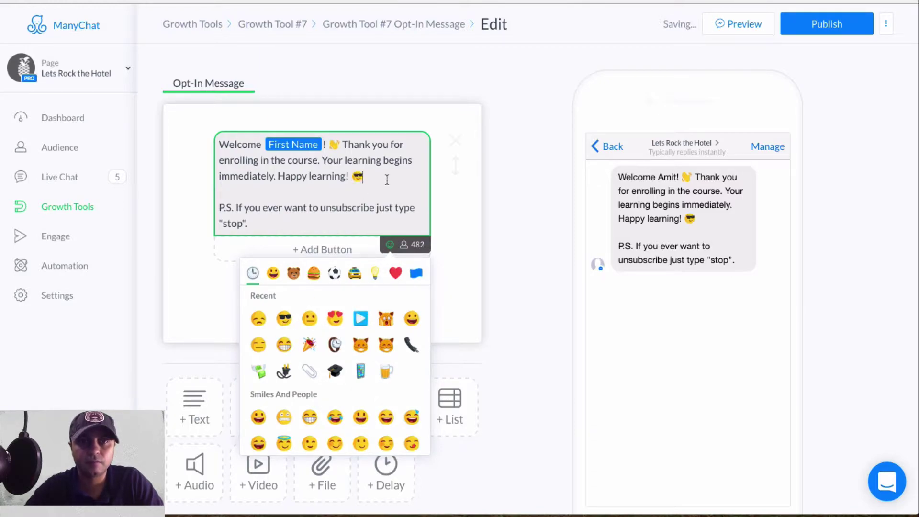
# Step: Replace the unsubscribe word "stop" in the opt-in message's P.S. with "I hate you" and publish the message
pyautogui.click(358, 225)
pyautogui.doubleClick(239, 224)
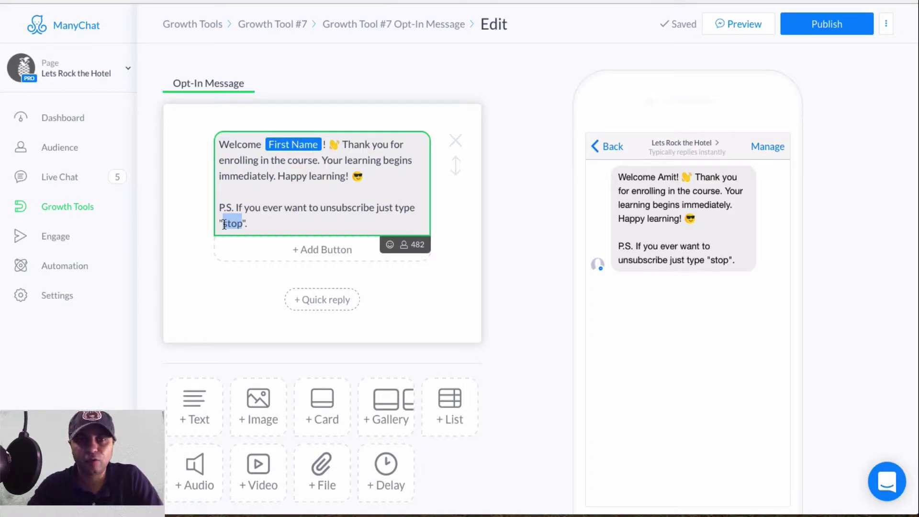
pyautogui.write('I hate you')
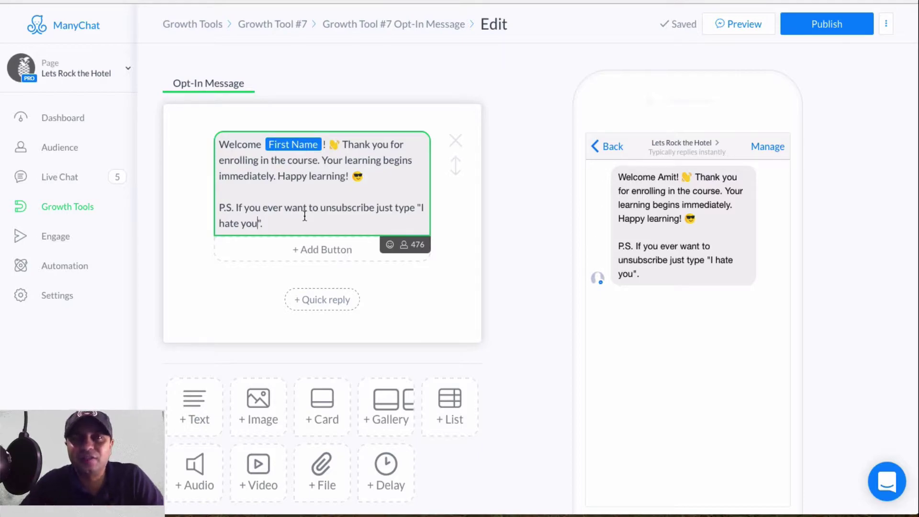
pyautogui.click(814, 26)
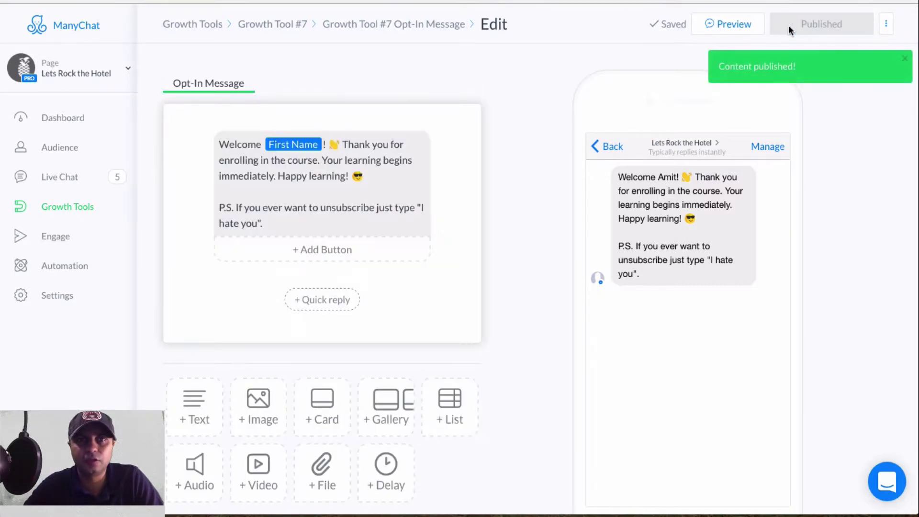
# Step: Return to the growth tool's Opt-In Actions and set subscribers to be added to Demo Sequence
pyautogui.click(406, 26)
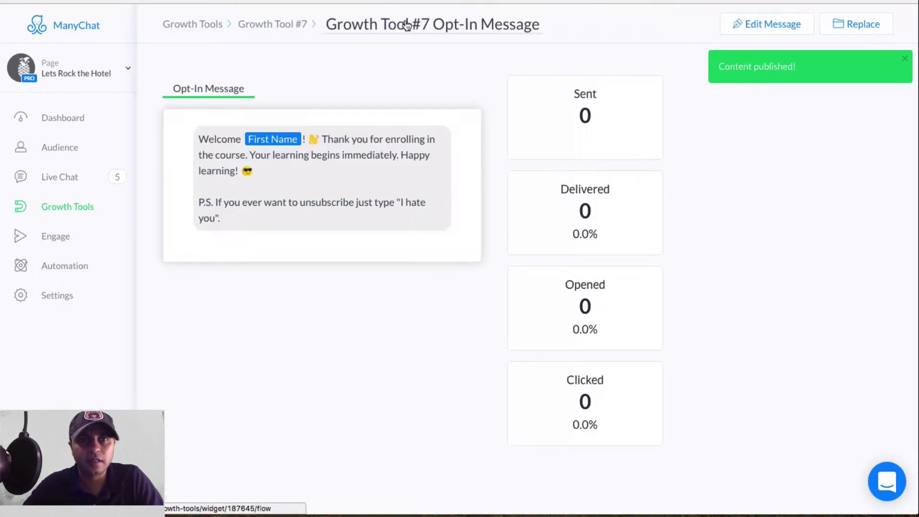
pyautogui.click(275, 28)
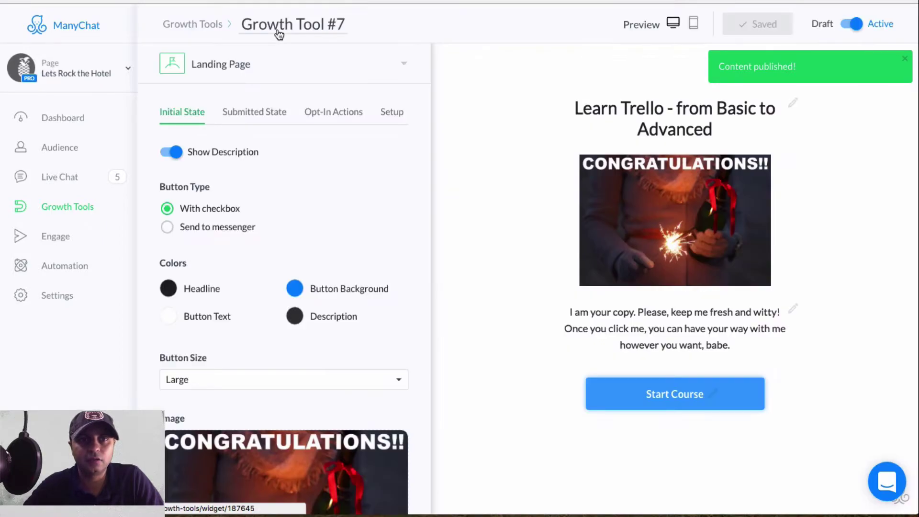
pyautogui.click(339, 112)
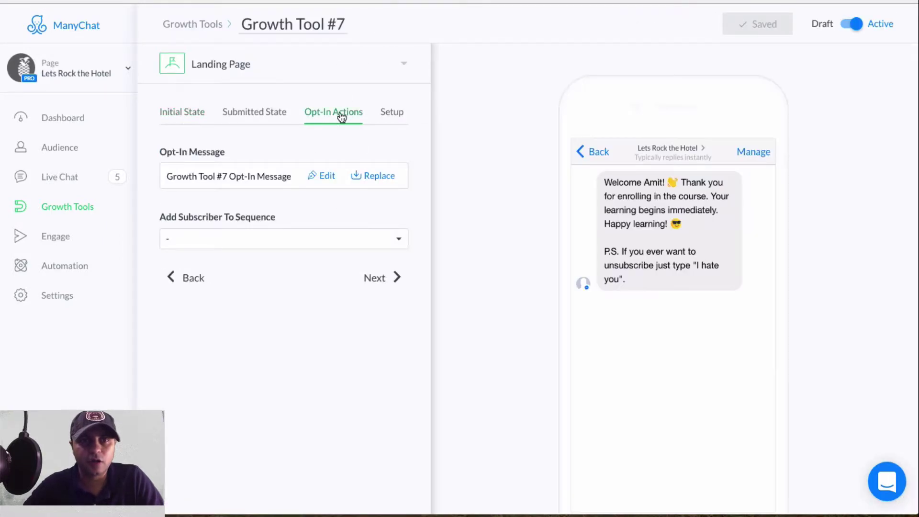
pyautogui.click(333, 238)
pyautogui.click(308, 253)
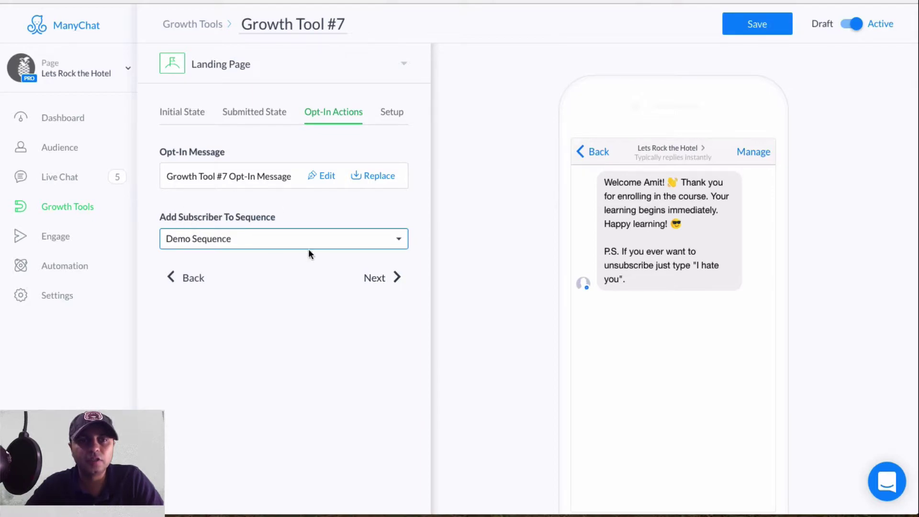
# Step: Copy the landing page URL from the growth tool's Setup and open it in a new browser tab
pyautogui.click(383, 287)
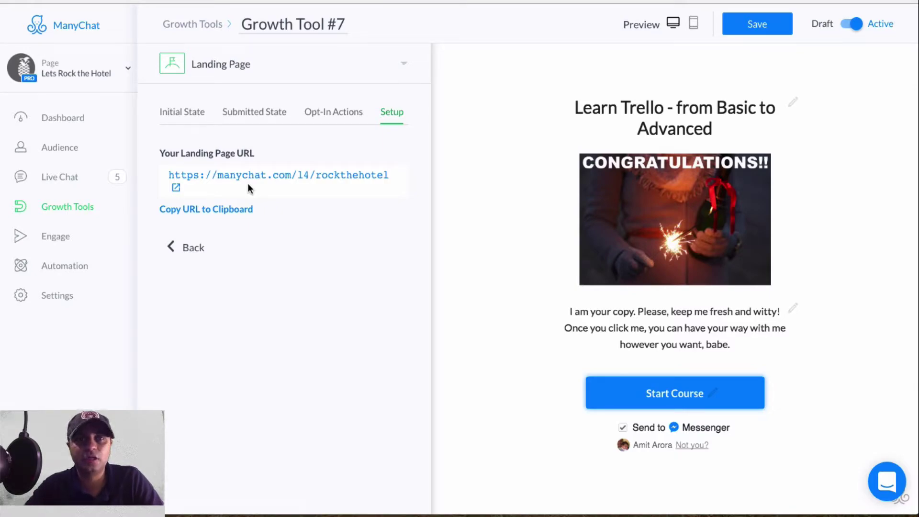
pyautogui.click(243, 209)
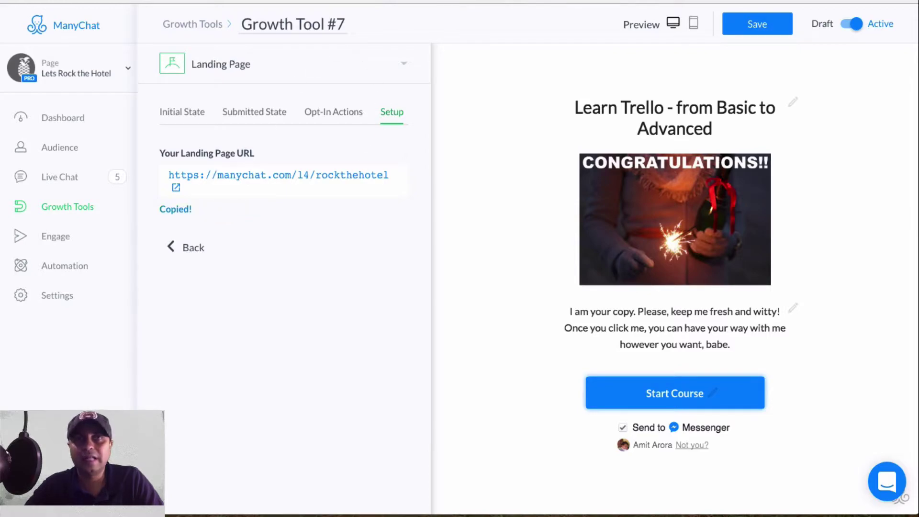
pyautogui.press('super+t')
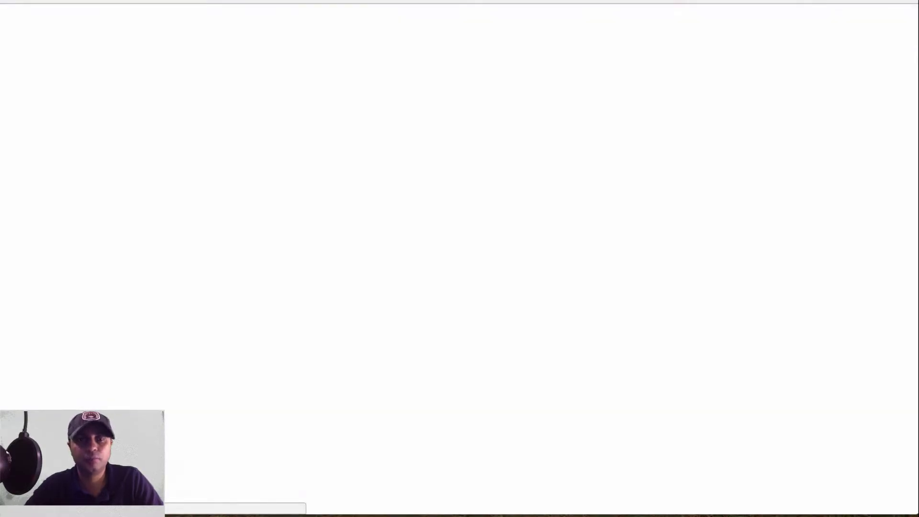
pyautogui.press('super+v')
pyautogui.press('Return')
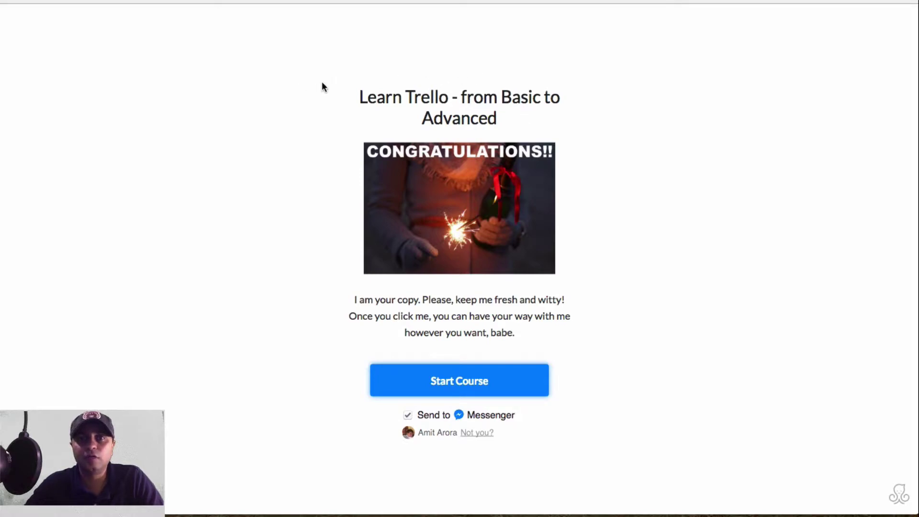
pyautogui.scroll(-3, 588, 263)
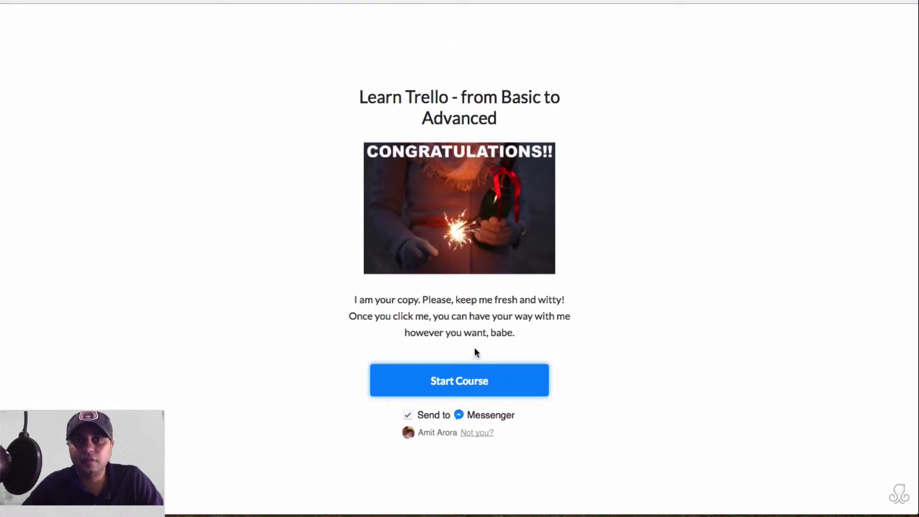
# Step: Start the course from the live landing page and open the conversation in Messenger
pyautogui.click(465, 381)
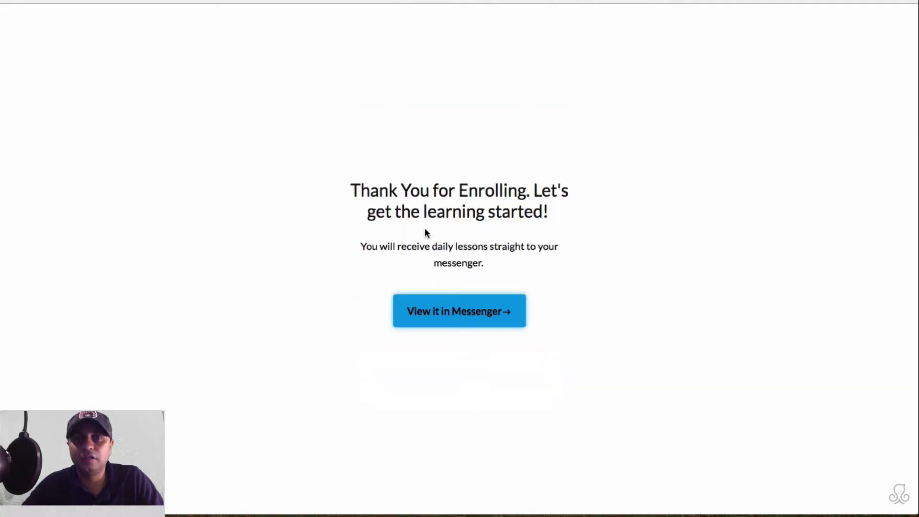
pyautogui.click(474, 321)
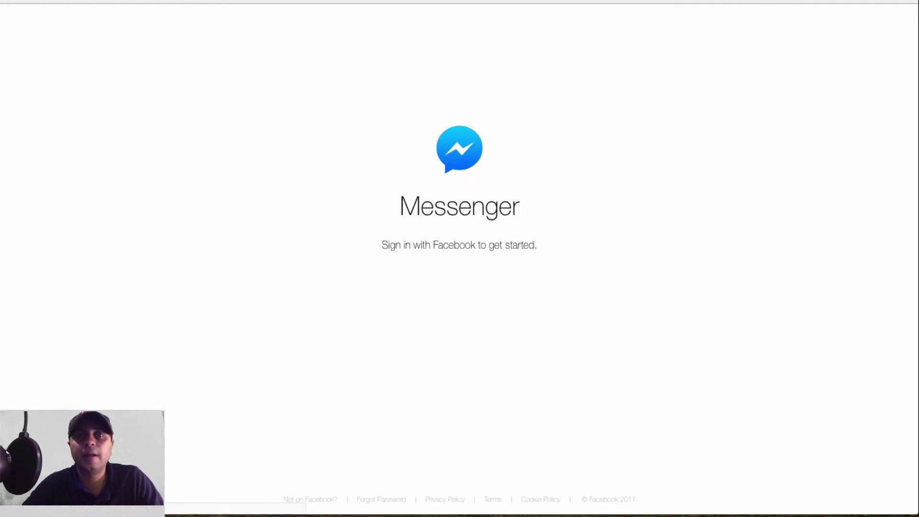
pyautogui.click(493, 284)
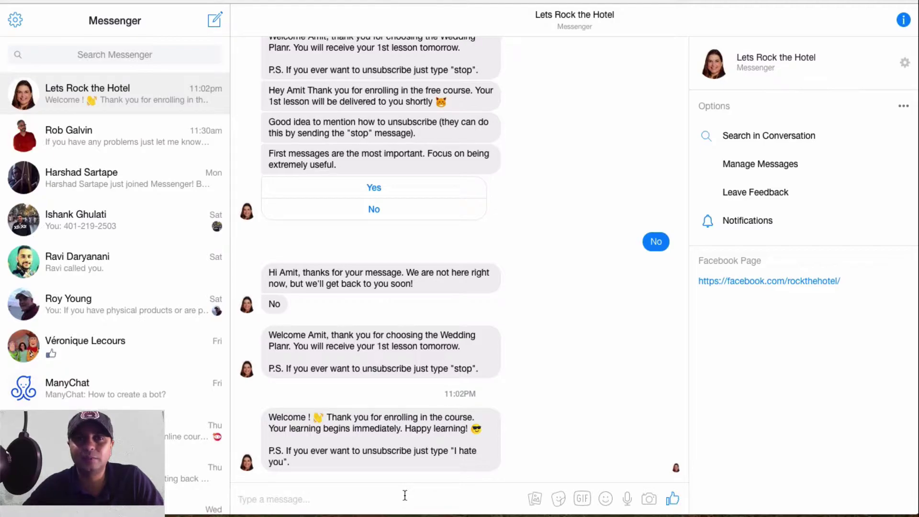
# Step: Send "I hate you" to the Lets Rock the Hotel page in Messenger to test the unsubscribe phrase
pyautogui.click(405, 495)
pyautogui.write('I hate you')
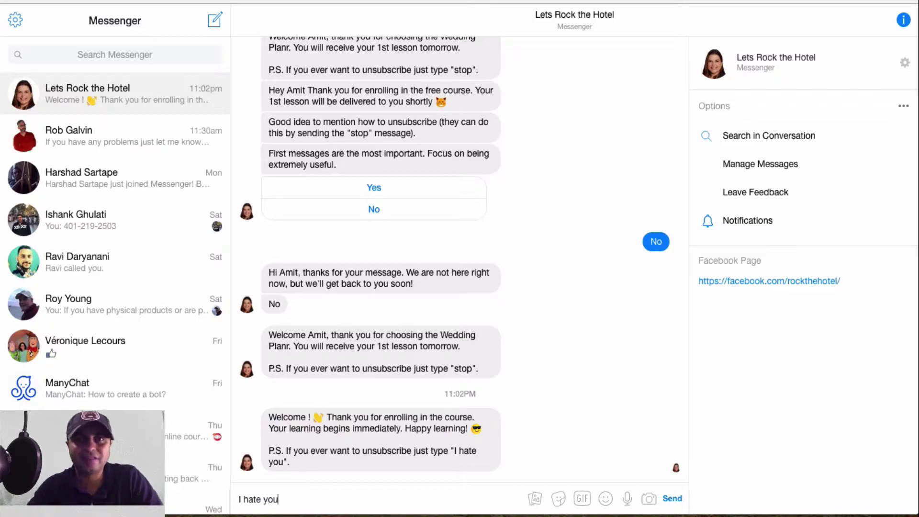
pyautogui.press('Return')
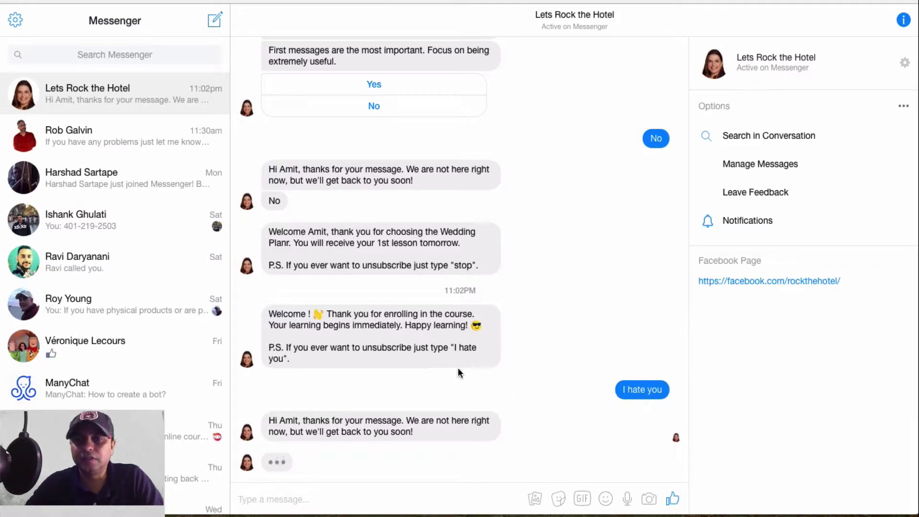
pyautogui.moveTo(453, 348); pyautogui.dragTo(282, 358)
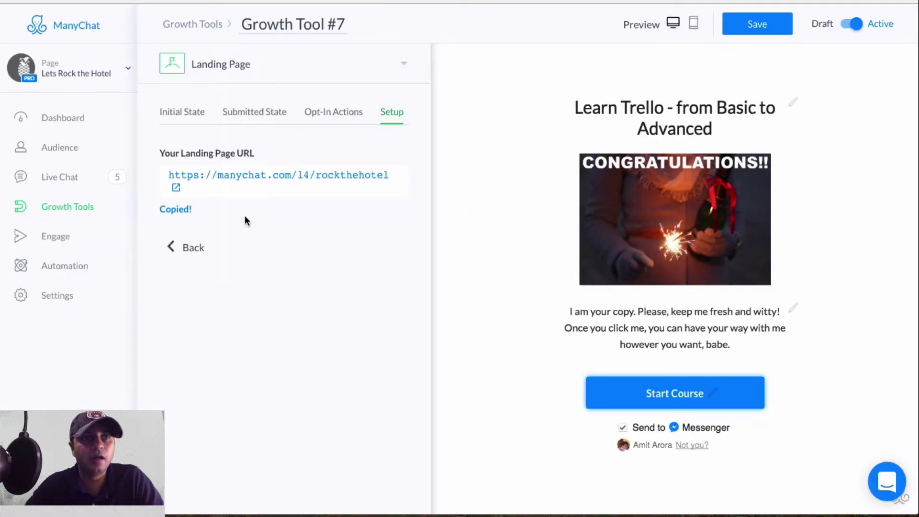
# Step: Go back to the ManyChat growth tool and save its pending changes before leaving for Automation
pyautogui.click(64, 267)
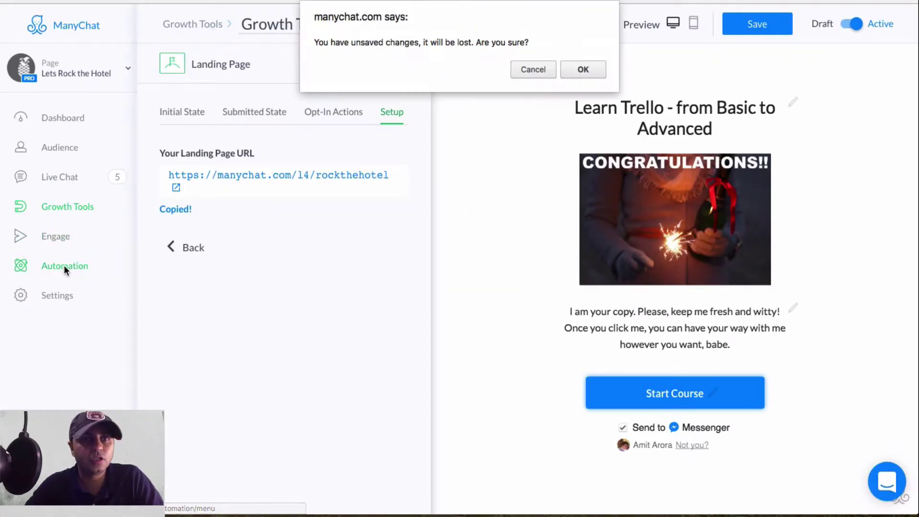
pyautogui.click(547, 73)
pyautogui.click(780, 27)
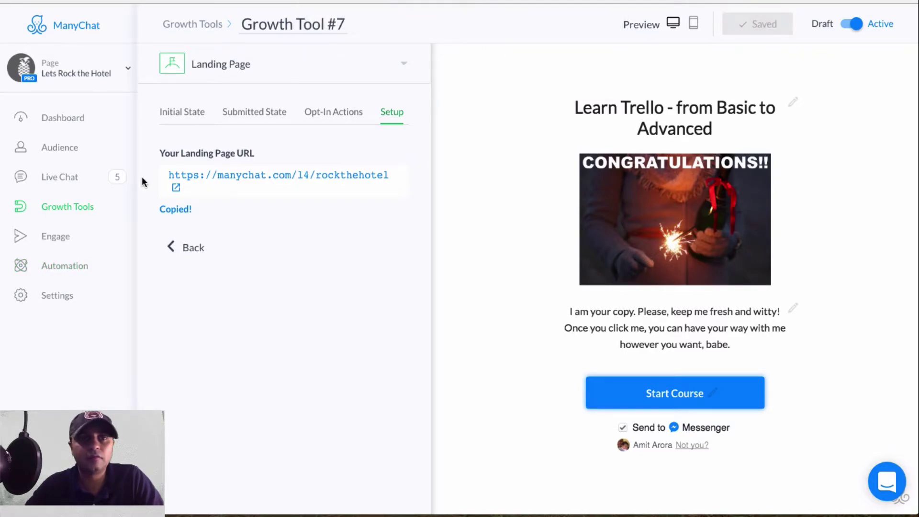
# Step: Create an automation keyword rule that triggers when the message is "I hate you"
pyautogui.click(84, 267)
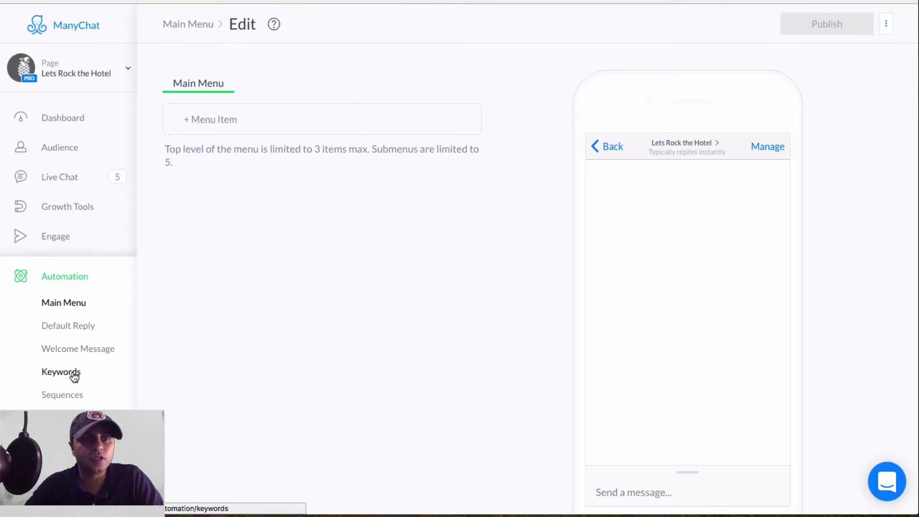
pyautogui.click(73, 372)
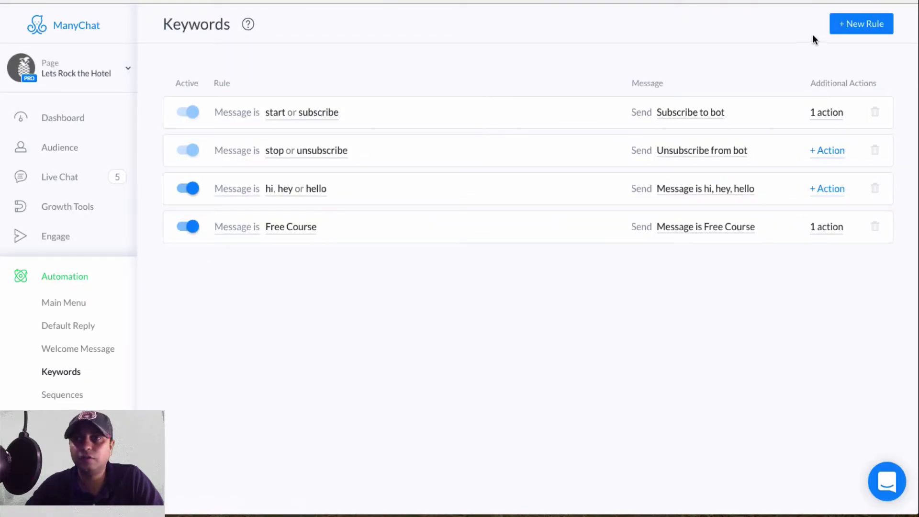
pyautogui.click(861, 23)
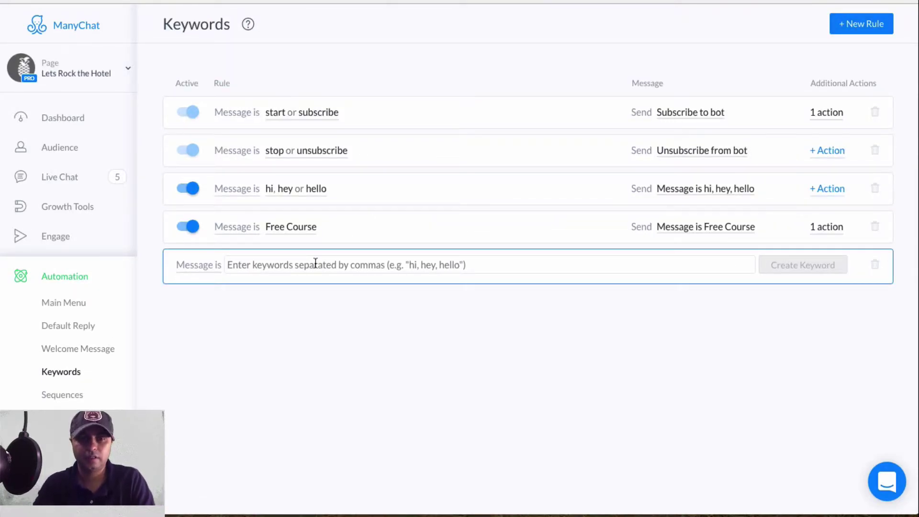
pyautogui.write('I hate you')
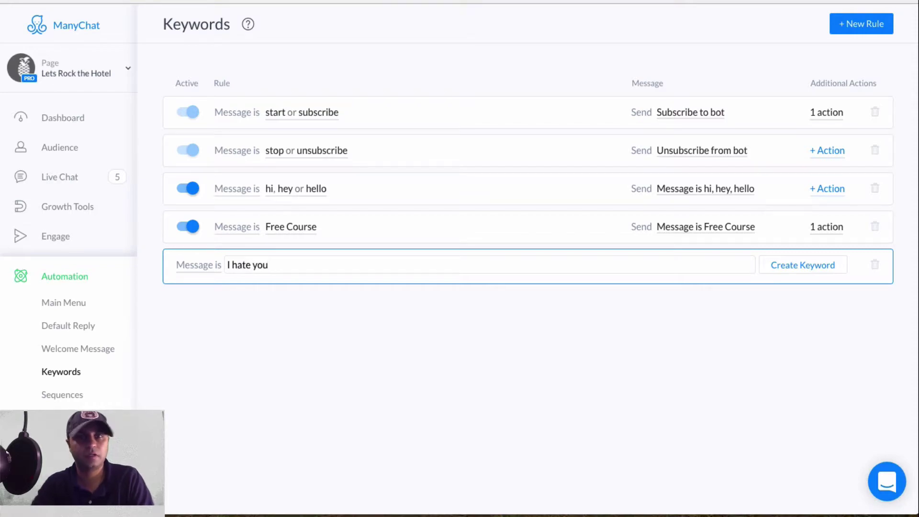
pyautogui.press('Return')
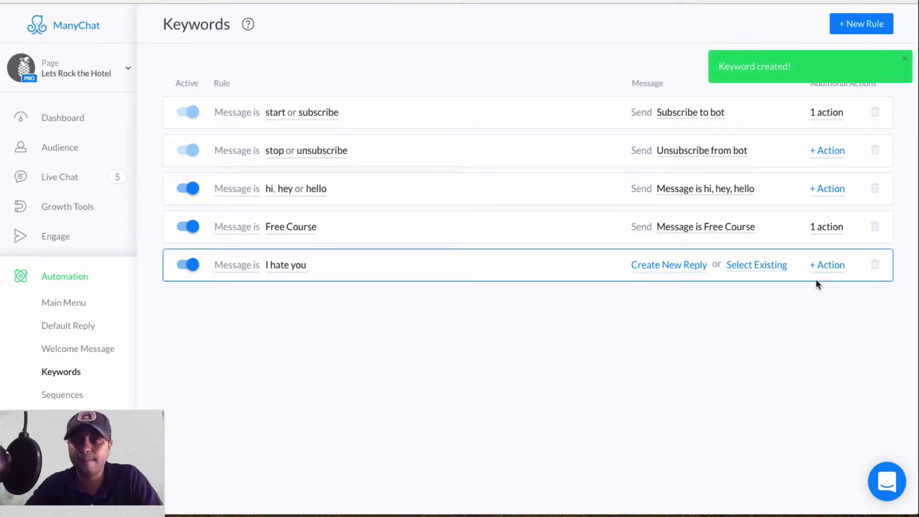
# Step: Add the Unsubscribe From Bot action to the "I hate you" keyword rule
pyautogui.click(829, 265)
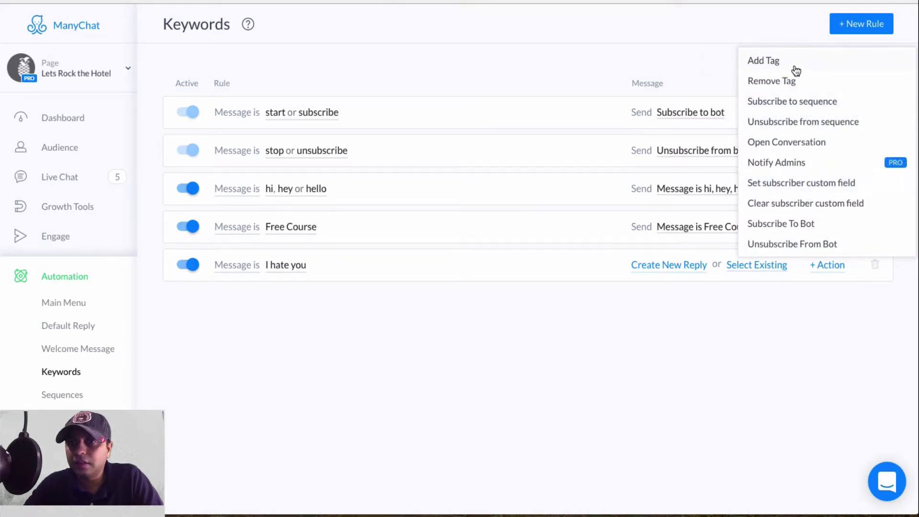
pyautogui.click(805, 245)
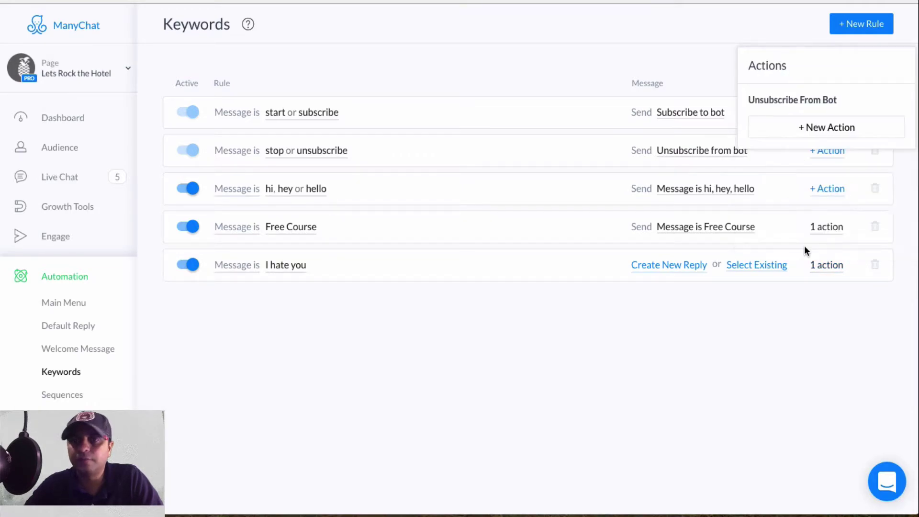
pyautogui.click(792, 400)
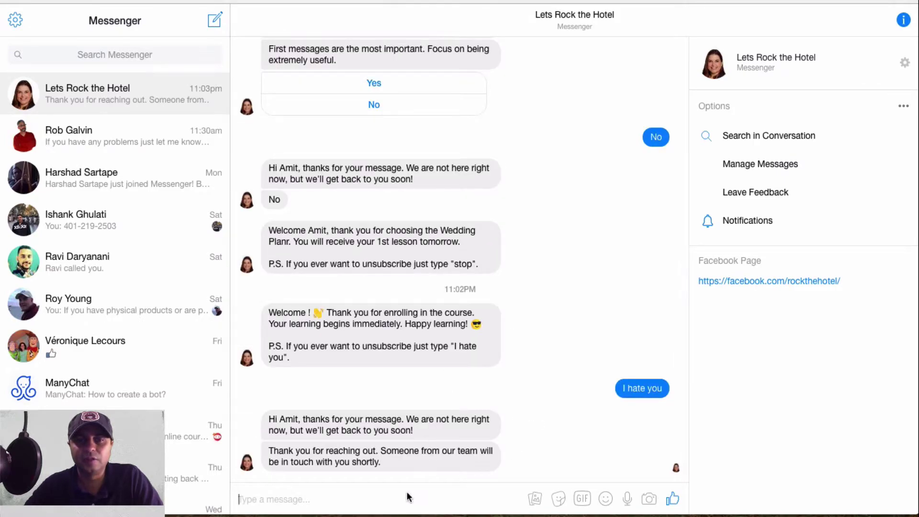
# Step: Send "I hate you" again to Lets Rock the Hotel in Messenger to test the keyword rule
pyautogui.click(304, 499)
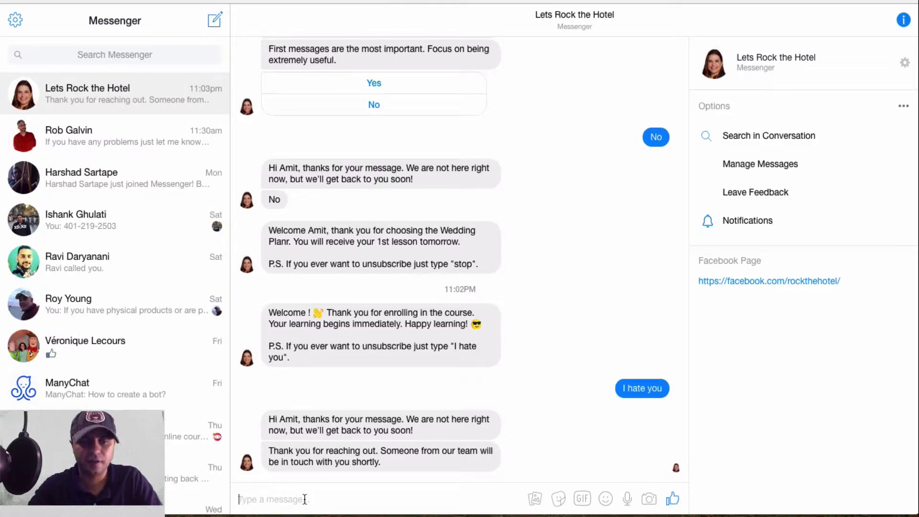
pyautogui.write('I')
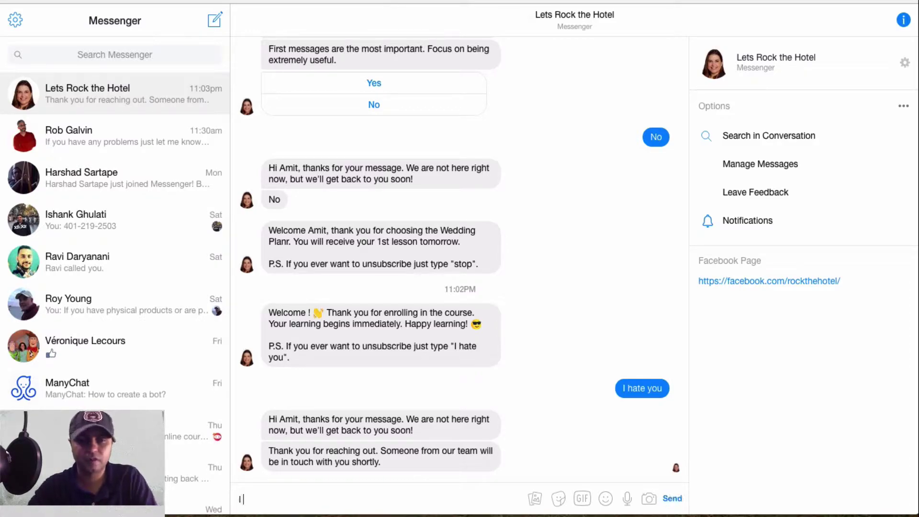
pyautogui.write(' hate you')
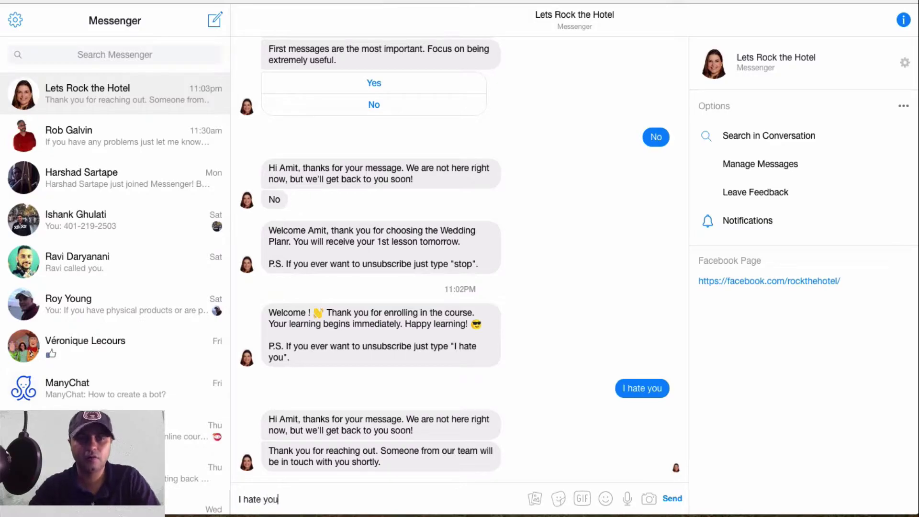
pyautogui.press('Return')
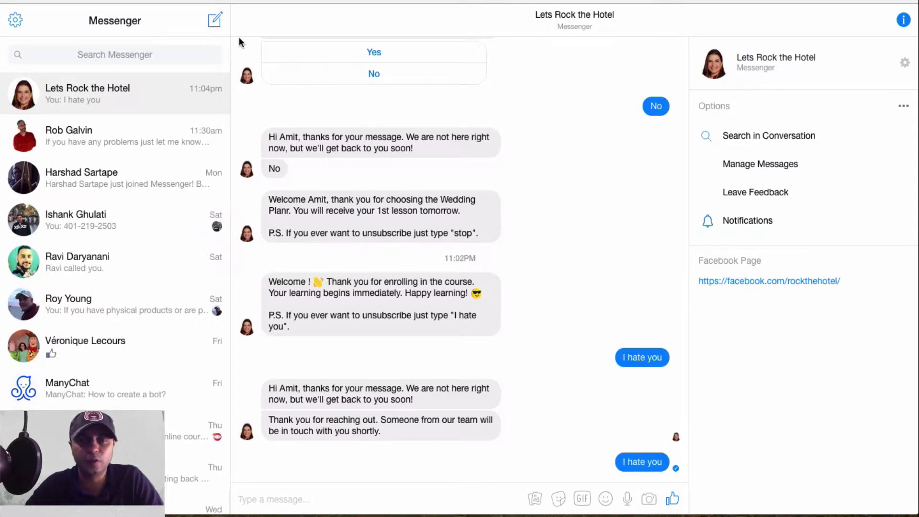
# Step: Delete the Lets Rock the Hotel conversation from Messenger, including its history
pyautogui.click(217, 100)
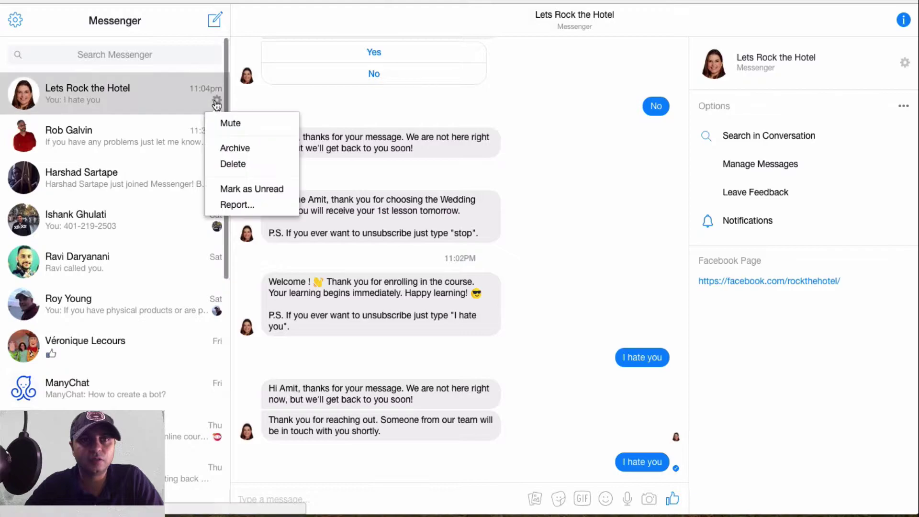
pyautogui.click(248, 168)
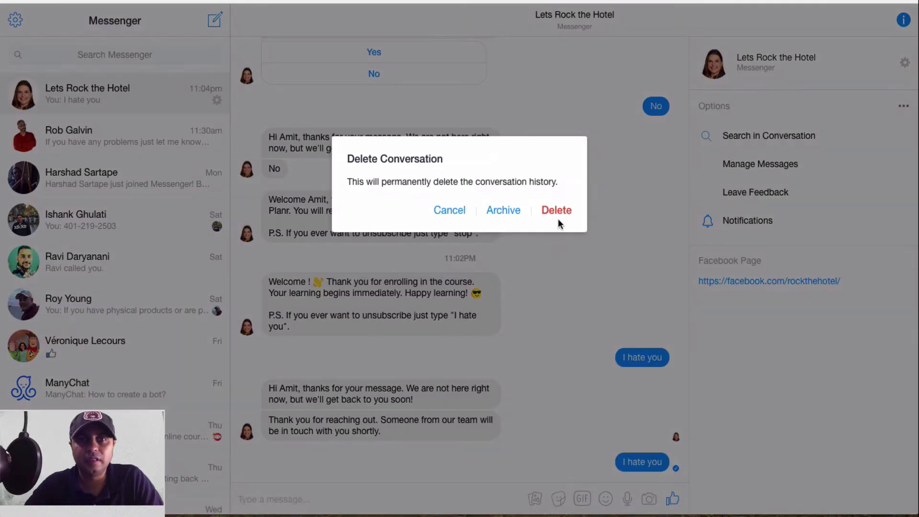
pyautogui.click(561, 210)
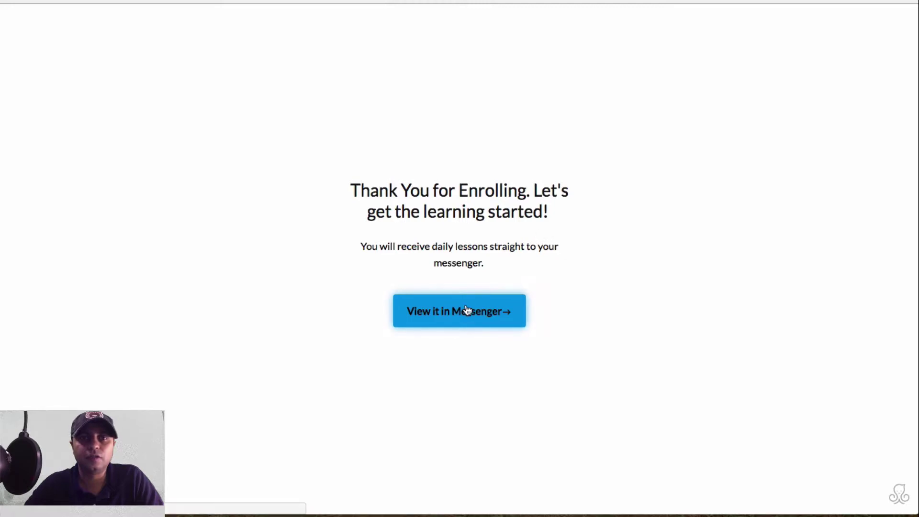
# Step: Return to ManyChat and open the live landing page from the Setup of Growth Tool #7
pyautogui.click(467, 306)
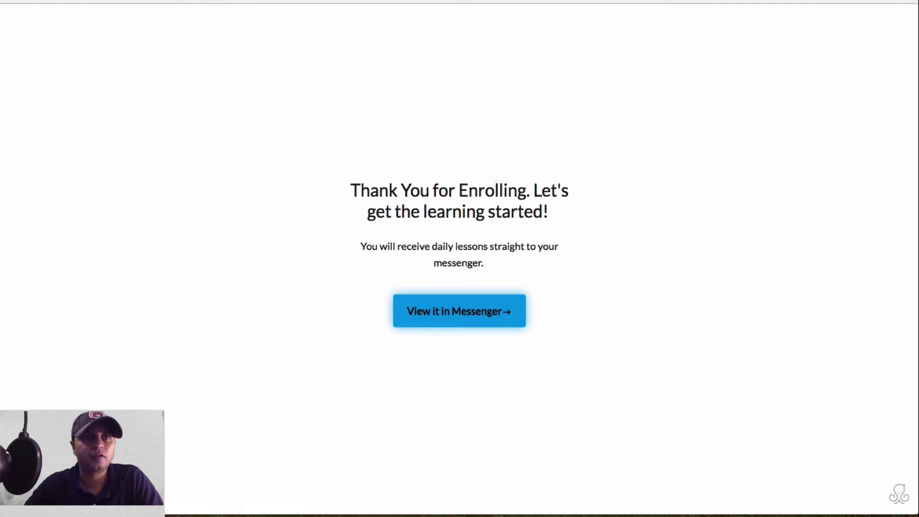
pyautogui.hotkey('ctrl', 't')
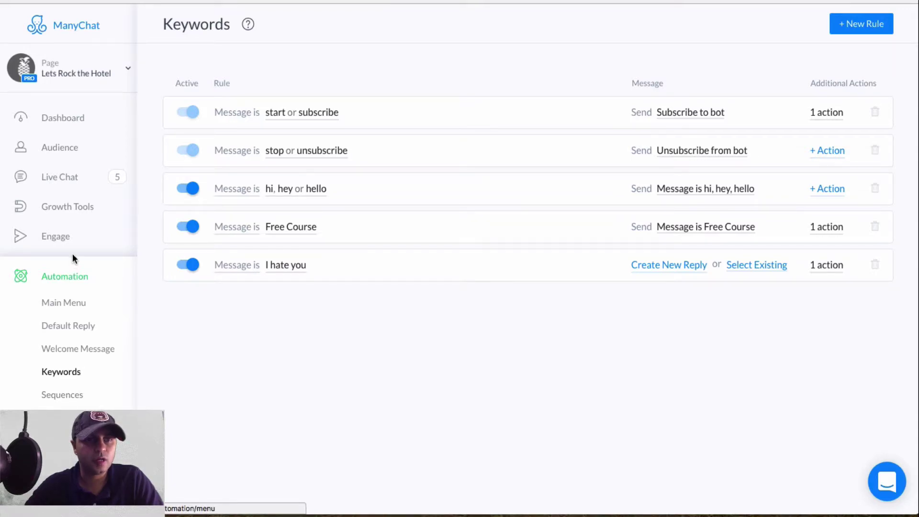
pyautogui.click(83, 207)
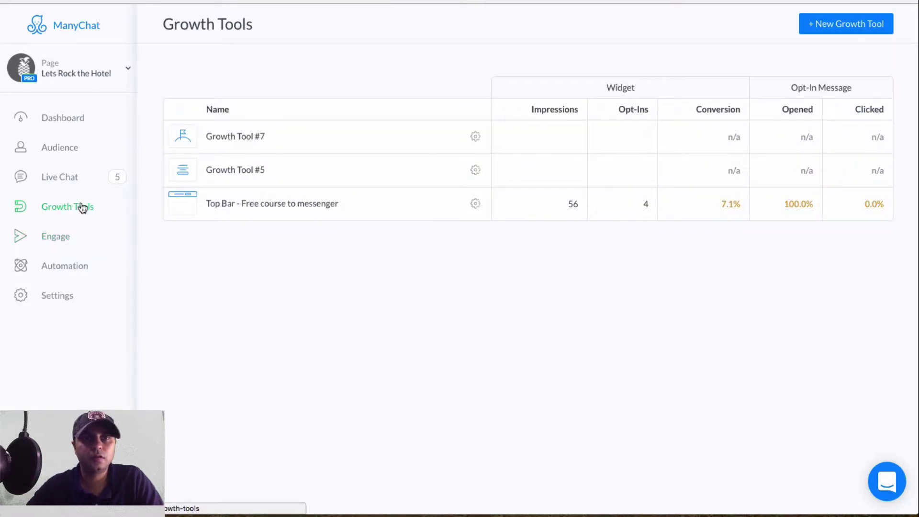
pyautogui.click(239, 144)
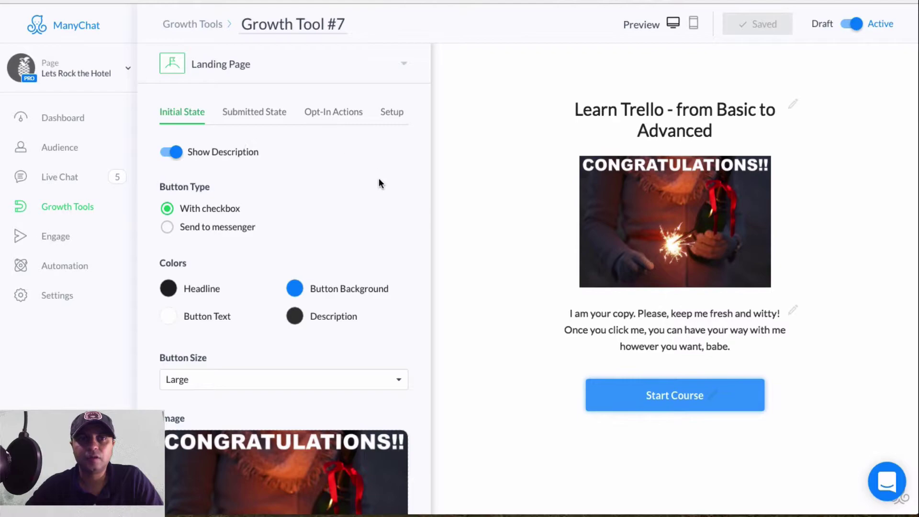
pyautogui.click(390, 110)
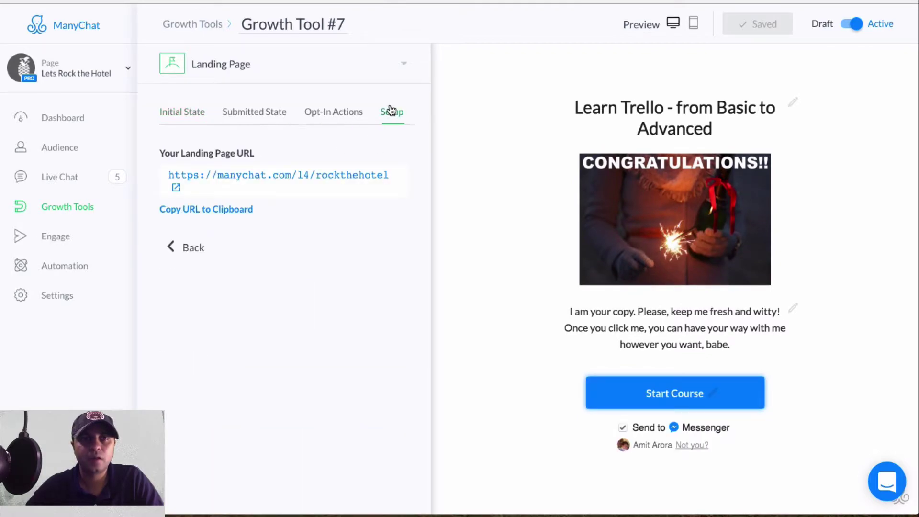
pyautogui.click(292, 175)
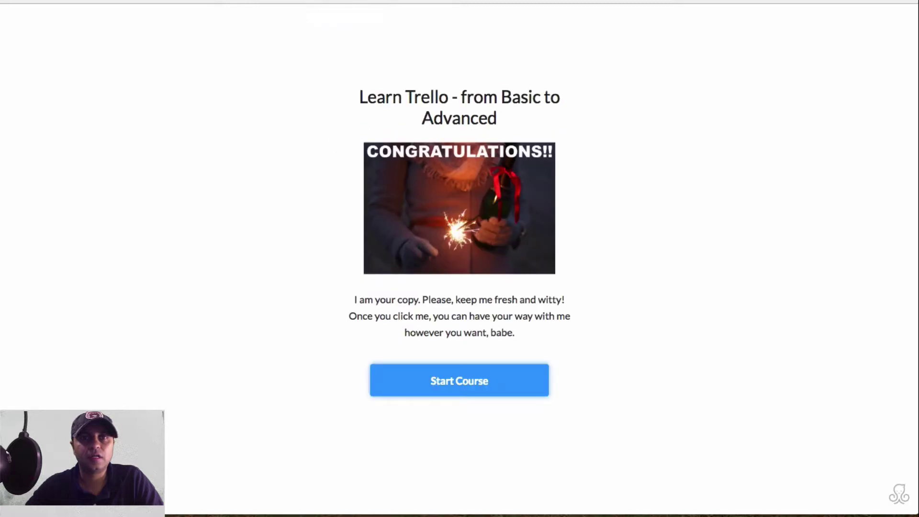
# Step: Enroll in the course again from the live landing page and view it in Messenger
pyautogui.click(465, 379)
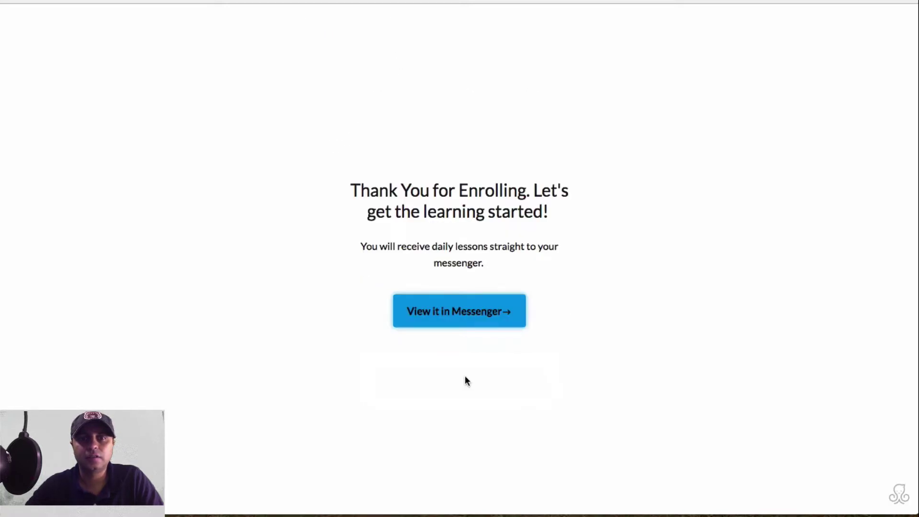
pyautogui.click(468, 313)
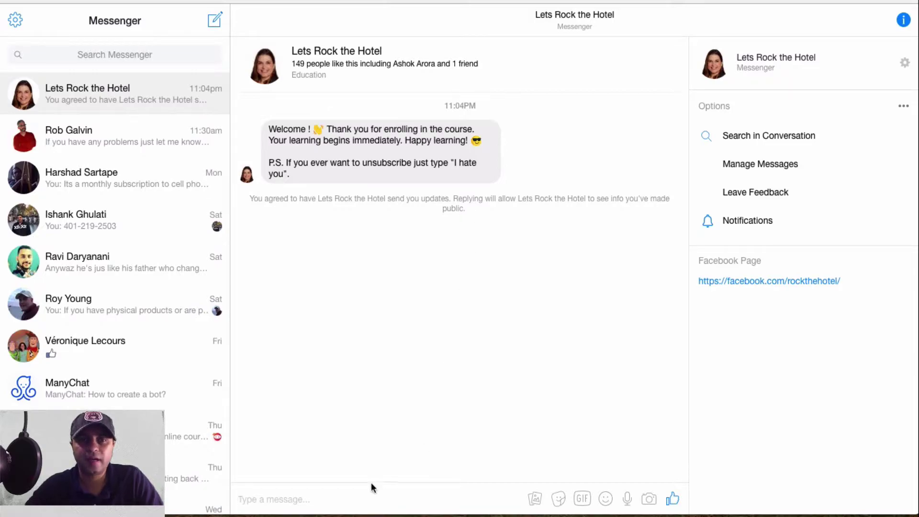
# Step: Reply "I hate you" to the course welcome message in the fresh Messenger conversation
pyautogui.click(365, 497)
pyautogui.write('I hate you')
pyautogui.press('Return')
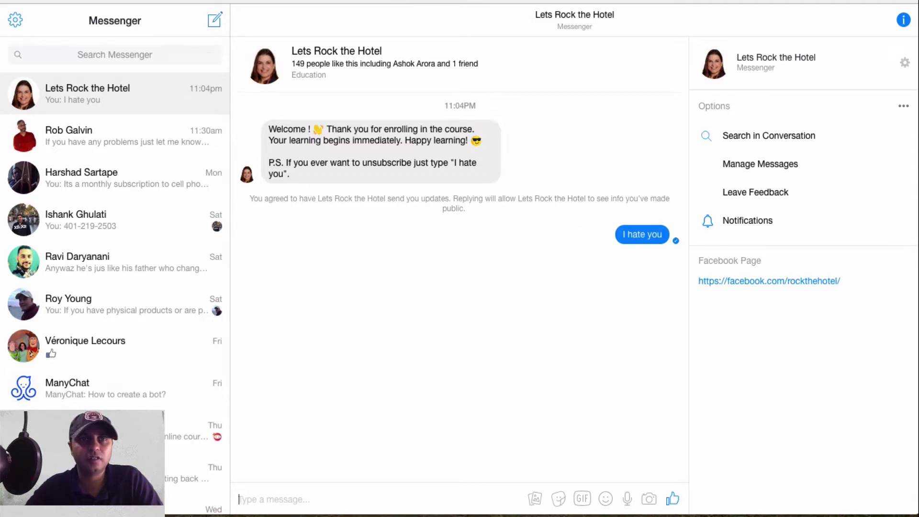
# Step: Go back to ManyChat's keyword rules and examine the "I hate you" rule's keyword, assigned action and available new actions
pyautogui.click(192, 1)
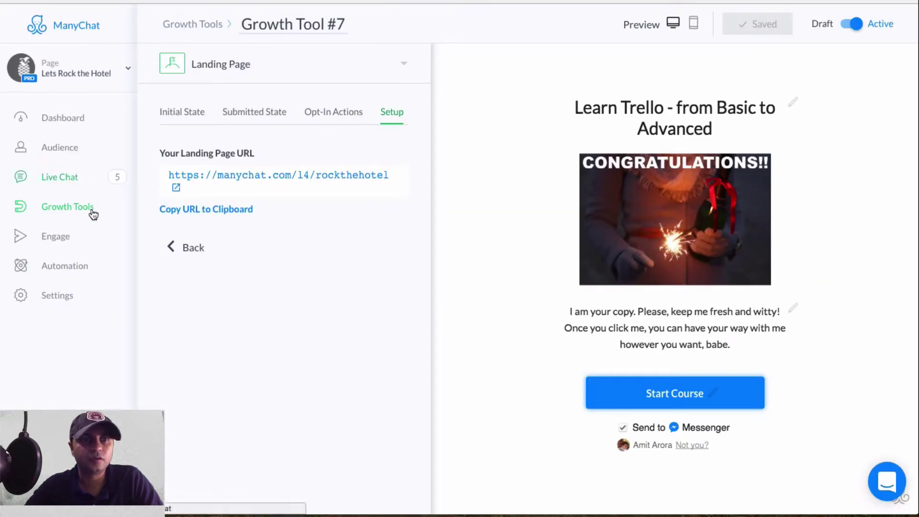
pyautogui.click(77, 266)
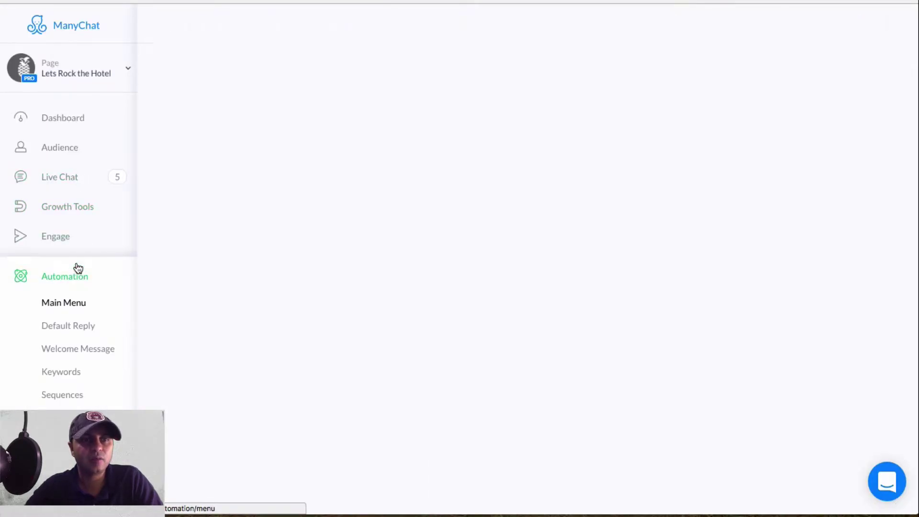
pyautogui.click(70, 383)
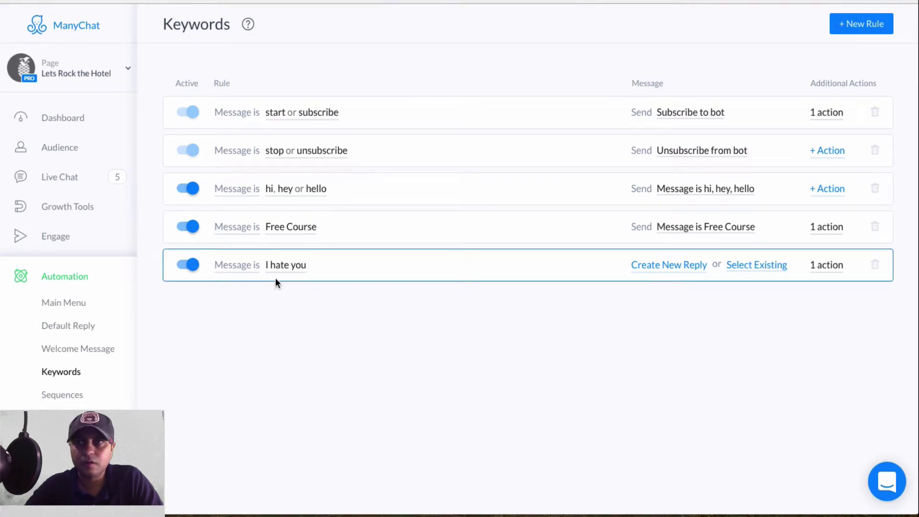
pyautogui.click(284, 267)
pyautogui.click(662, 317)
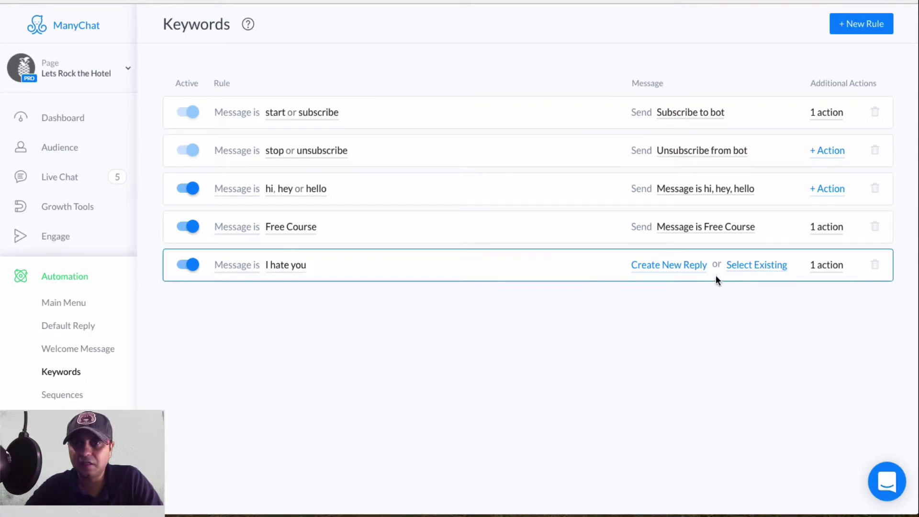
pyautogui.click(821, 266)
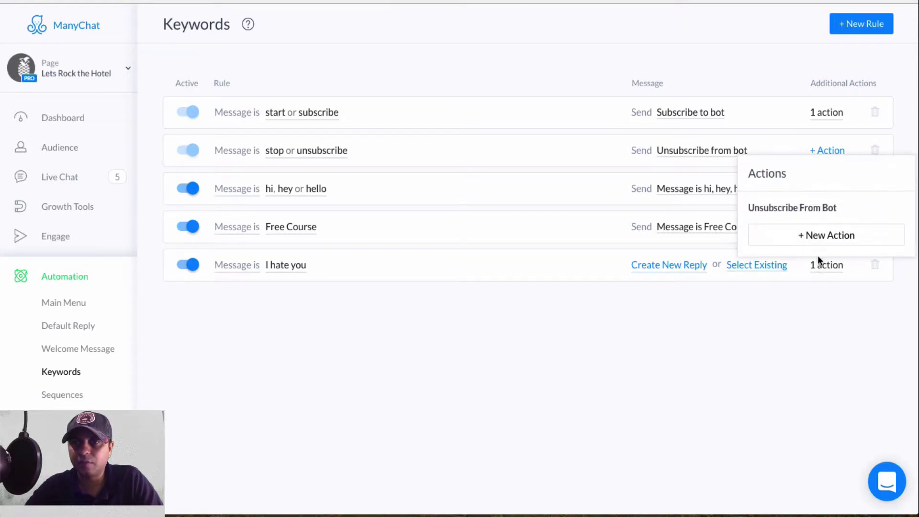
pyautogui.click(831, 246)
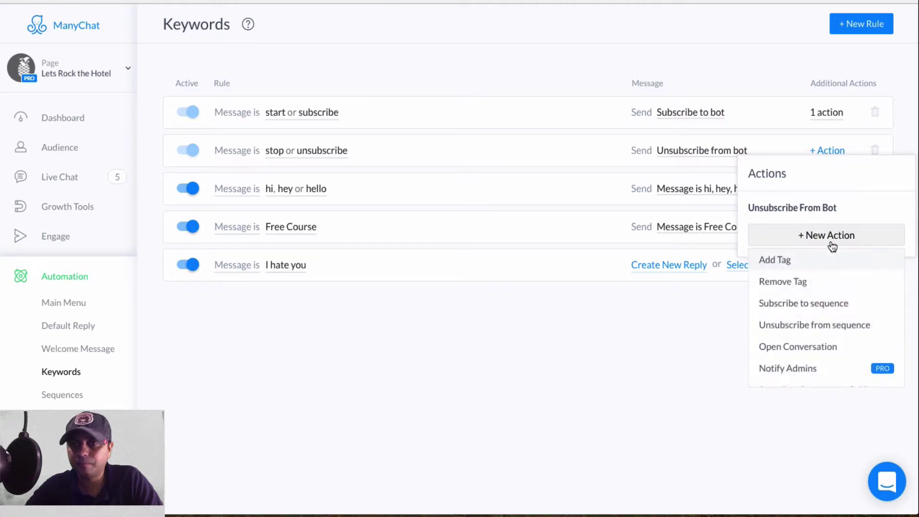
pyautogui.scroll(-4, 828, 296)
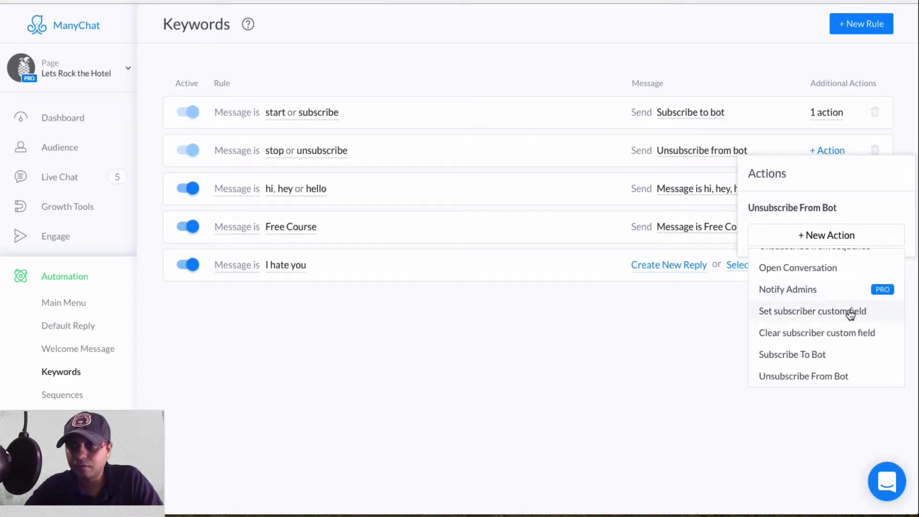
pyautogui.click(800, 419)
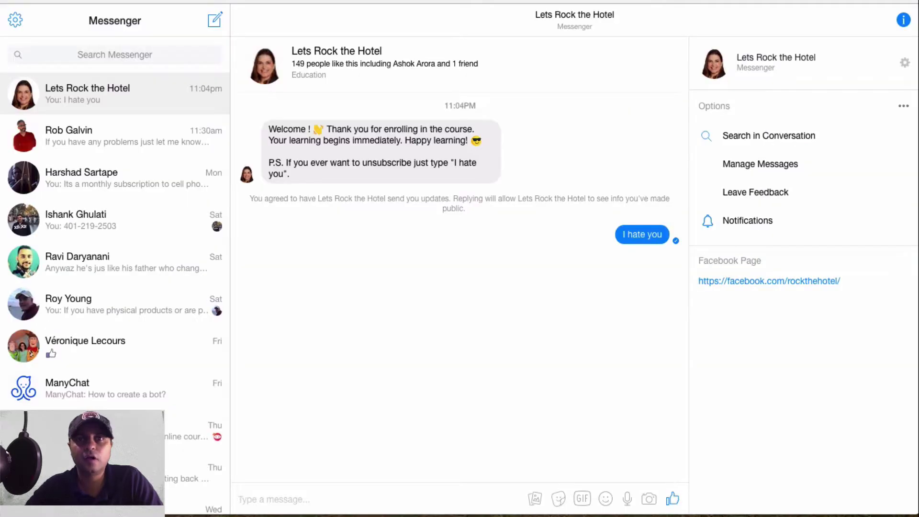
# Step: Switch back from Messenger to ManyChat and reopen Growth Tool #7 from the growth tools list
pyautogui.click(908, 1)
pyautogui.click(795, 58)
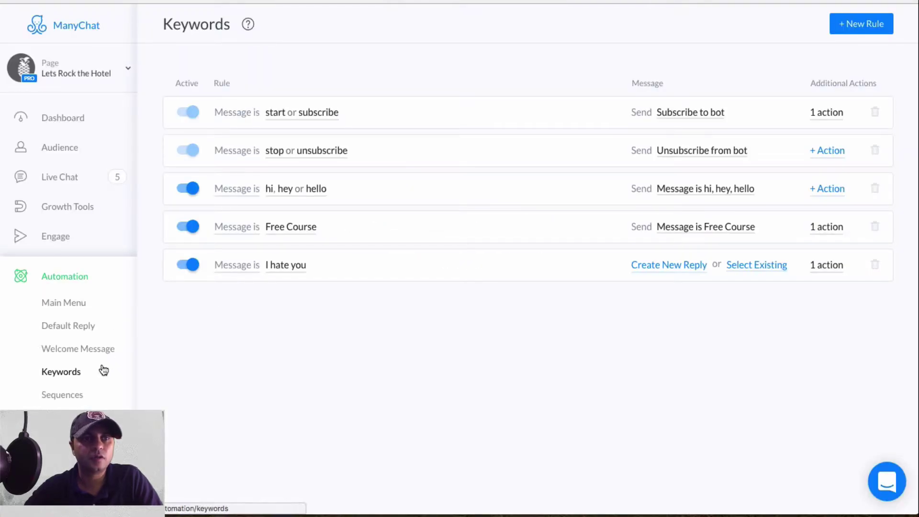
pyautogui.click(85, 205)
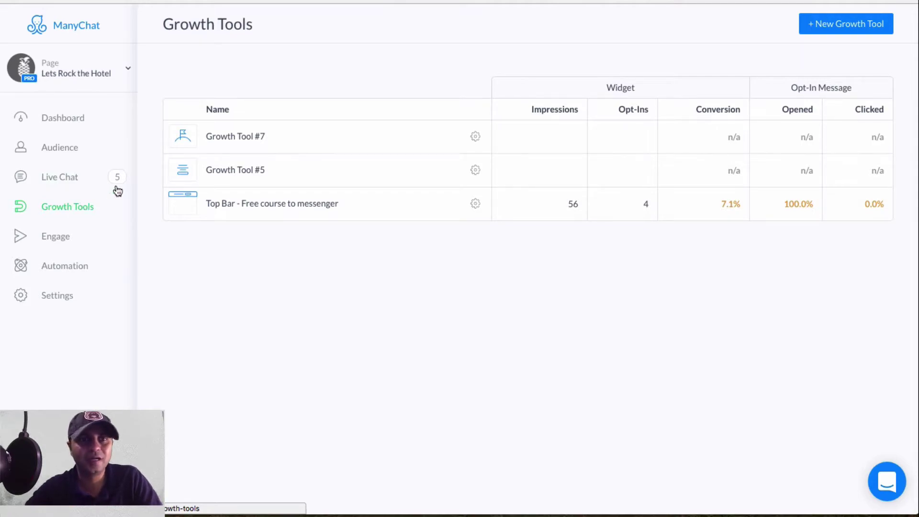
pyautogui.click(254, 137)
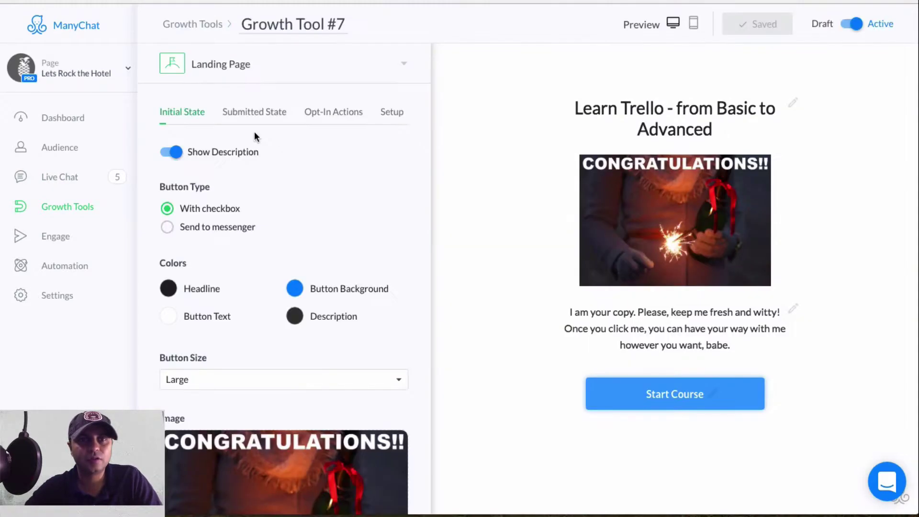
# Step: Copy Growth Tool #7's landing page URL from its setup and open it in a new incognito window
pyautogui.click(401, 111)
pyautogui.click(215, 210)
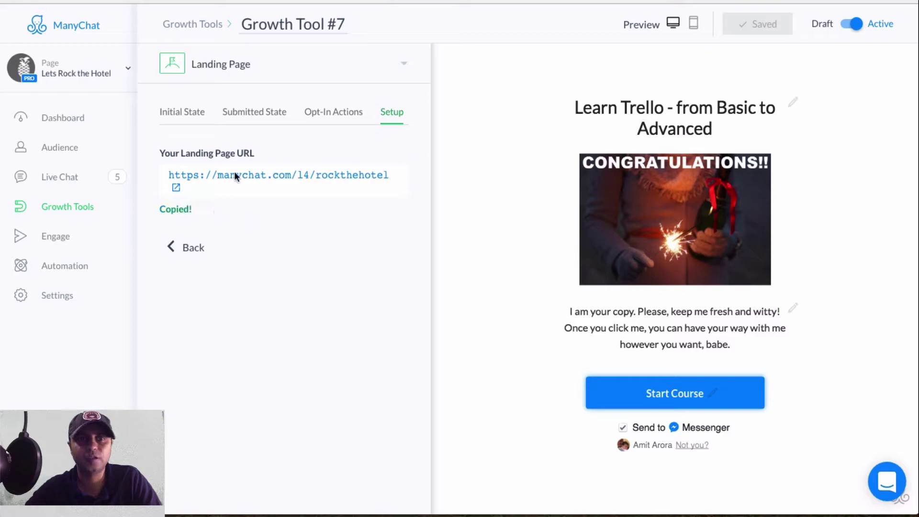
pyautogui.press('super+shift+n')
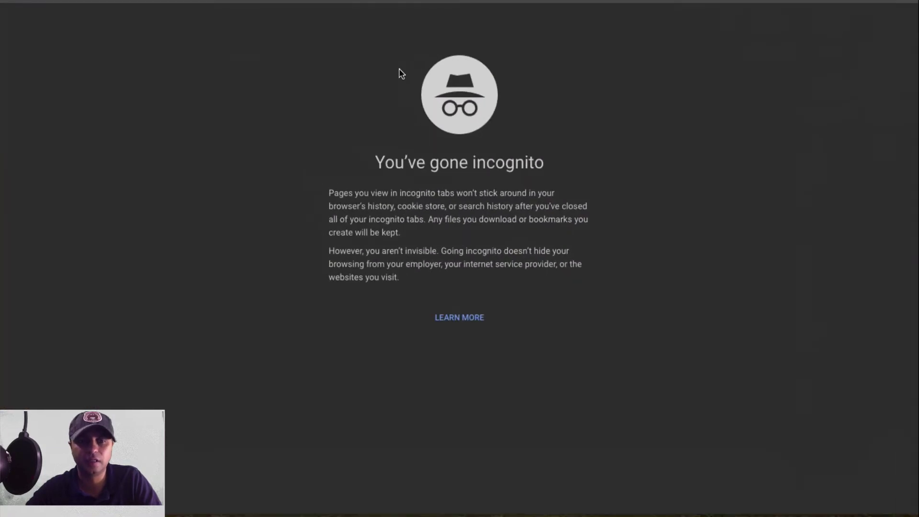
pyautogui.press('super+v')
pyautogui.press('Return')
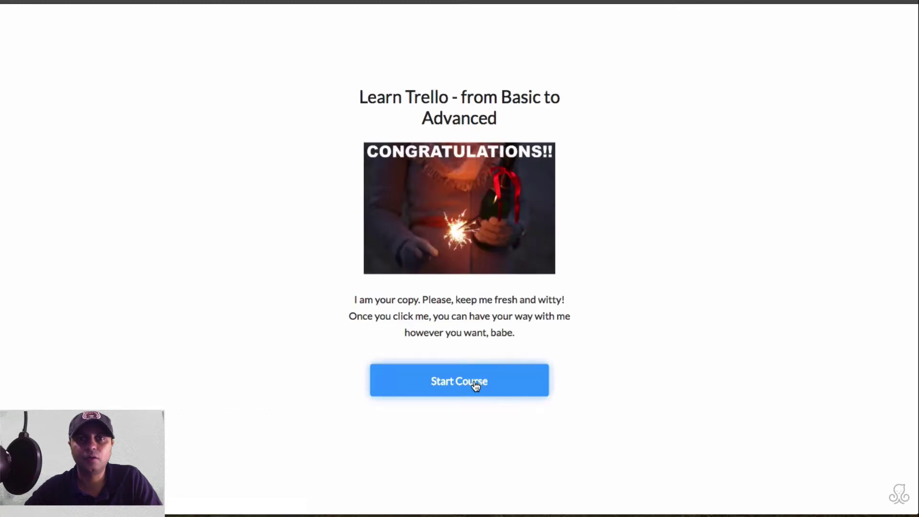
# Step: Enable Send to Messenger on the landing page and sign in to Facebook with the saved account e-mail and password
pyautogui.click(408, 415)
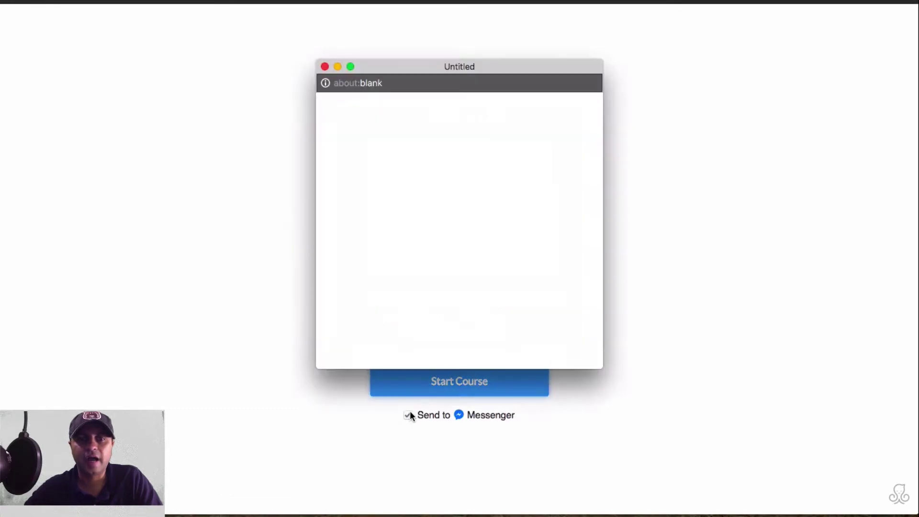
pyautogui.click(466, 171)
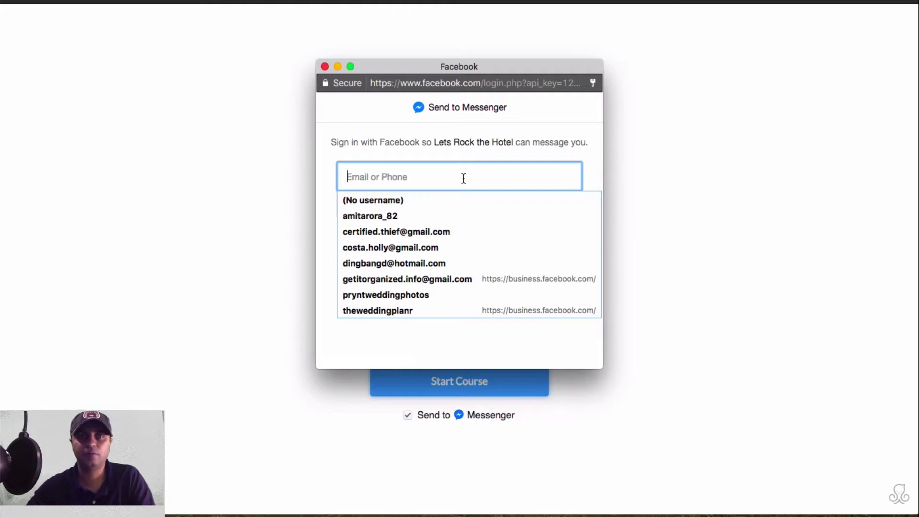
pyautogui.write('ce')
pyautogui.press('Down')
pyautogui.press('Tab')
pyautogui.press('Return')
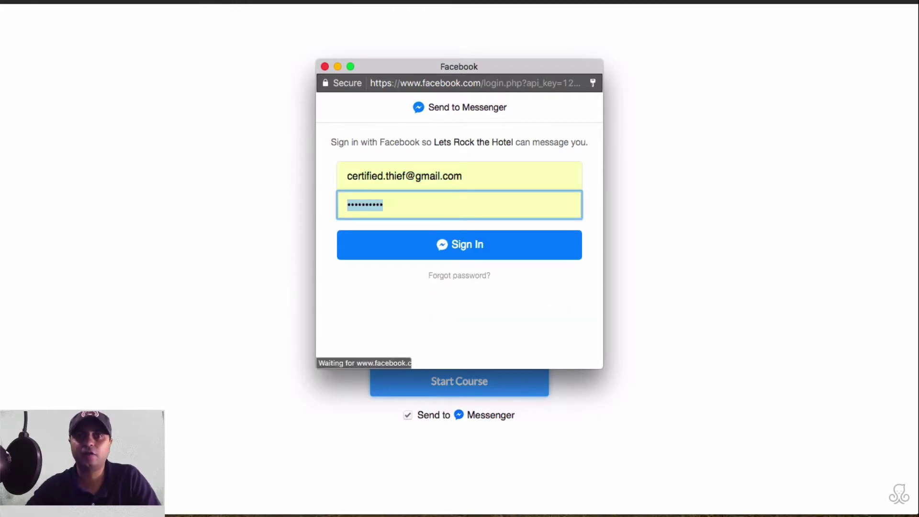
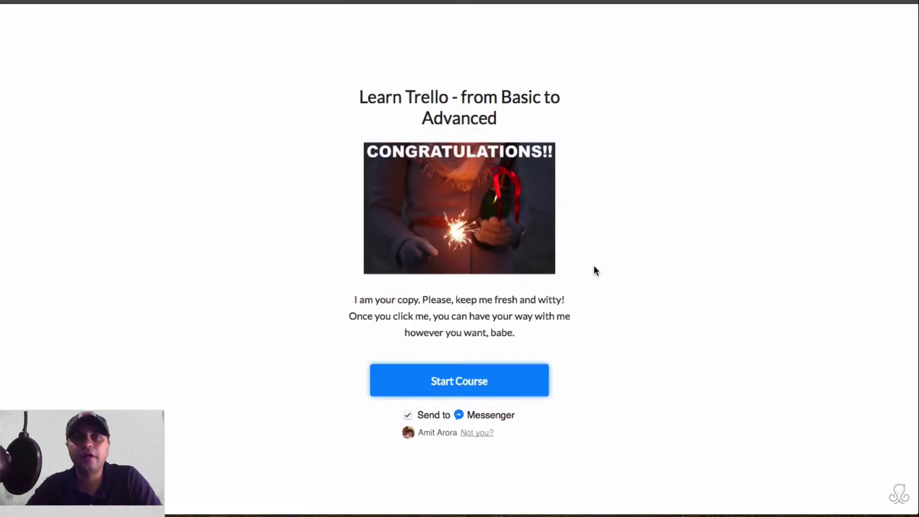
# Step: Start the course from the landing page, view it in Messenger and continue to the page's conversation
pyautogui.click(502, 370)
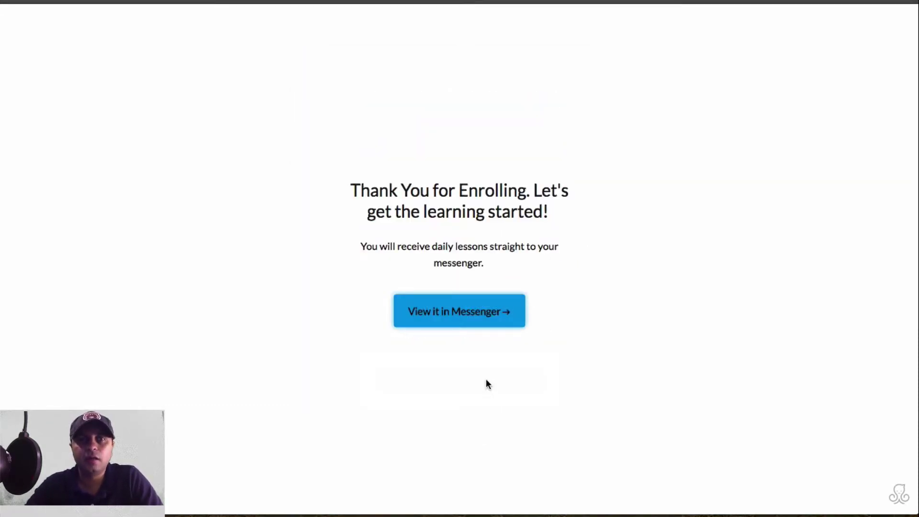
pyautogui.click(485, 309)
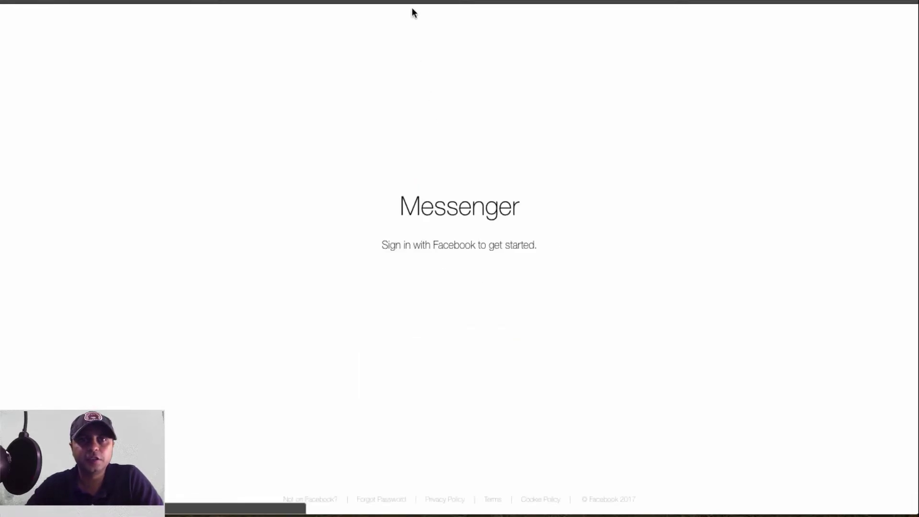
pyautogui.click(497, 302)
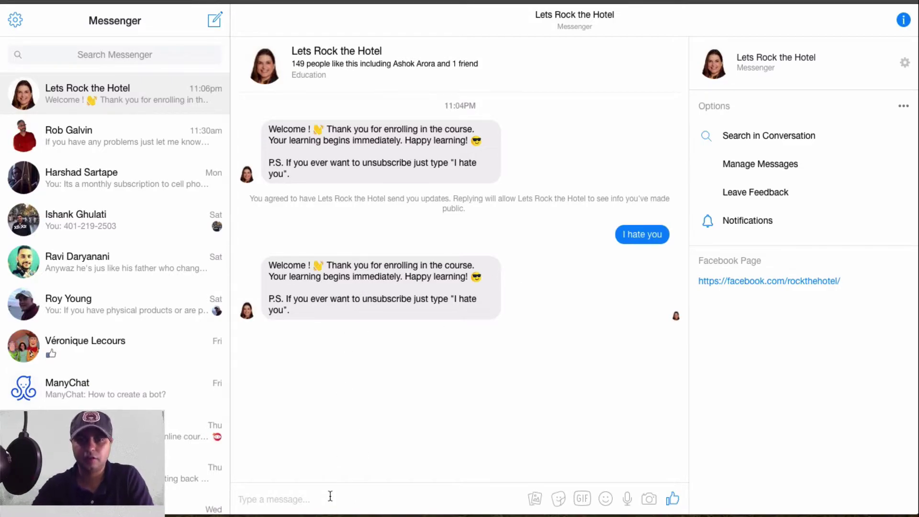
# Step: Reply "I hate you" and separately "Stop" in the Messenger conversation, and choose to unsubscribe from the page
pyautogui.write('I hate you')
pyautogui.press('Return')
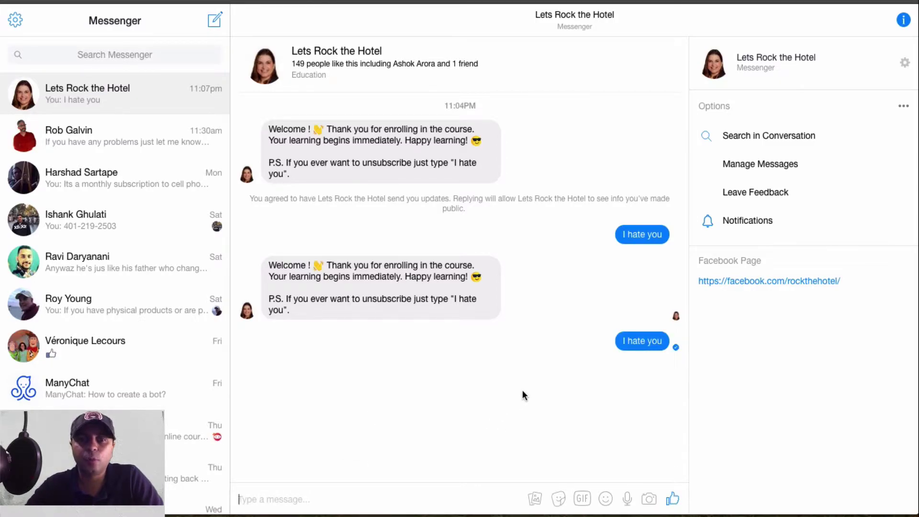
pyautogui.write('Stop')
pyautogui.press('Return')
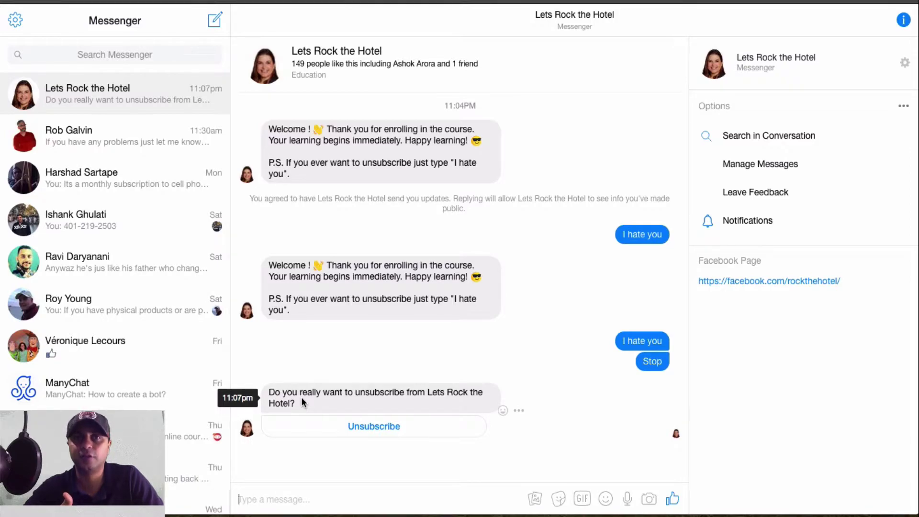
pyautogui.click(393, 429)
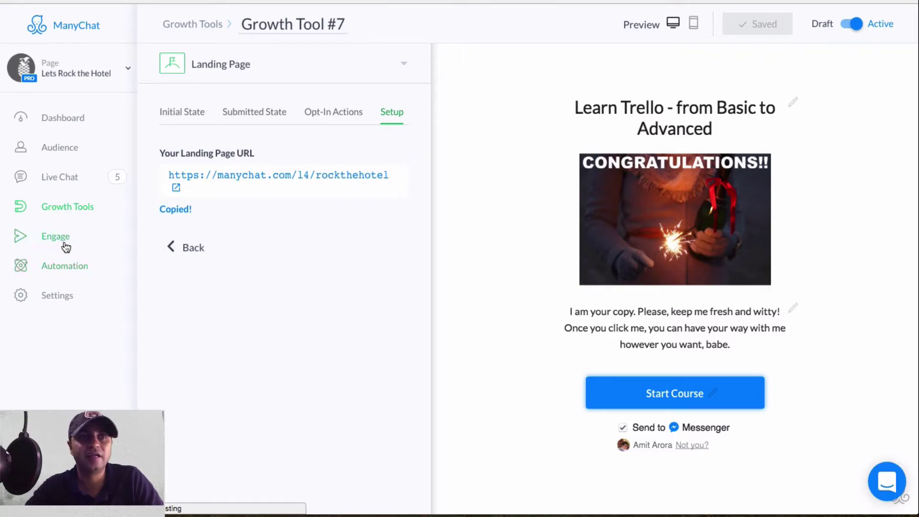
# Step: Switch back to ManyChat and create a new broadcast with the message text "I can just type anything here."
pyautogui.click(65, 246)
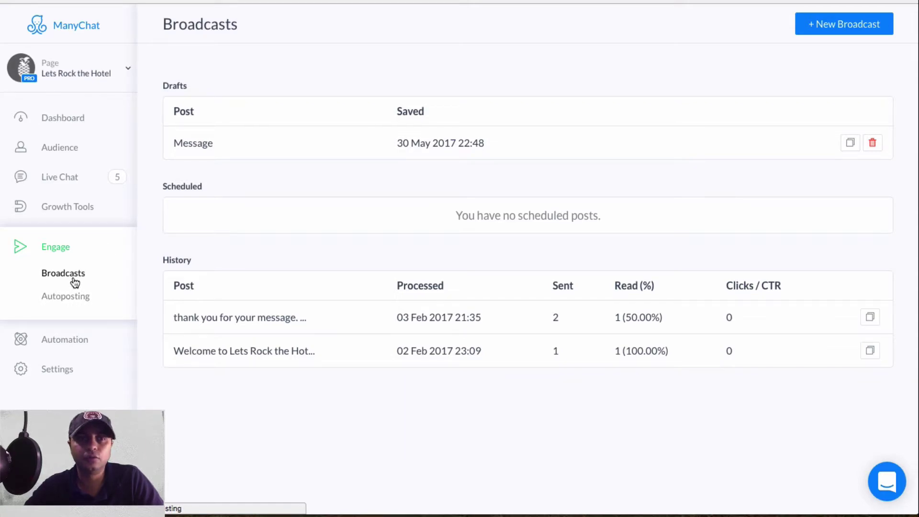
pyautogui.click(846, 27)
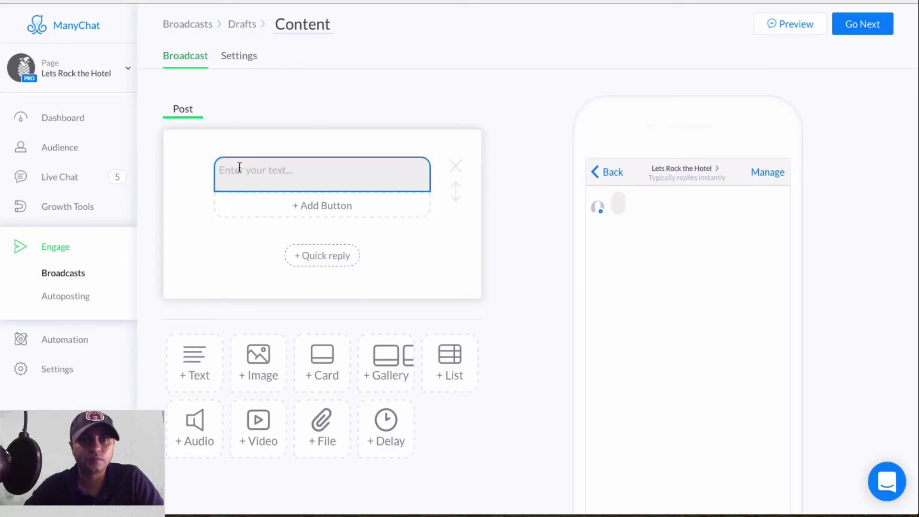
pyautogui.click(240, 167)
pyautogui.write('I can j')
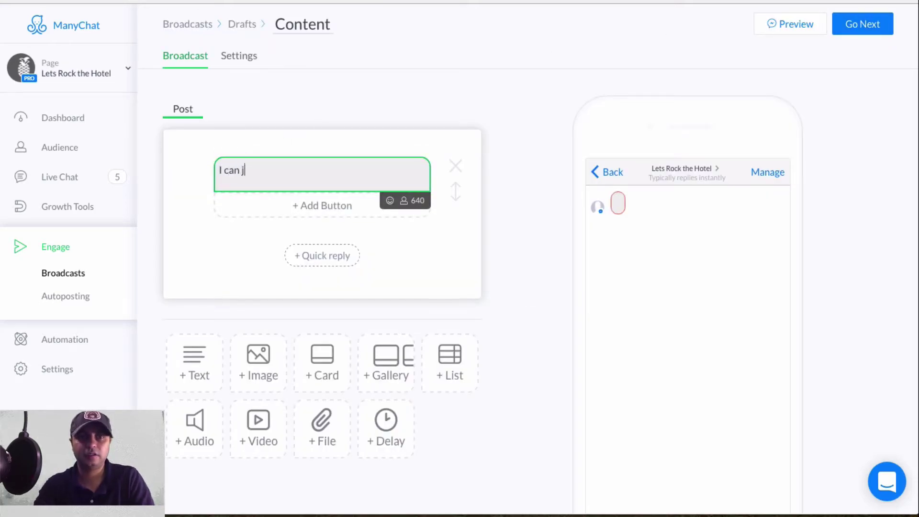
pyautogui.write('ust type anythin')
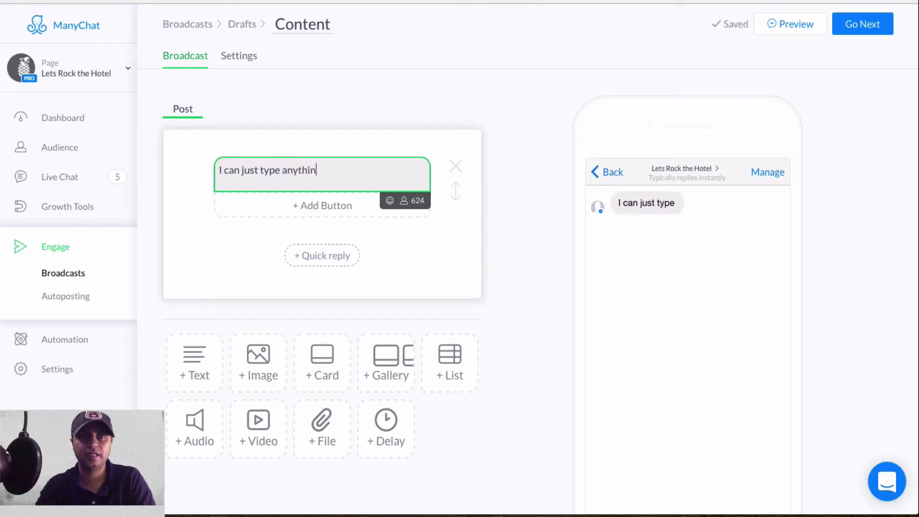
pyautogui.write('g here.')
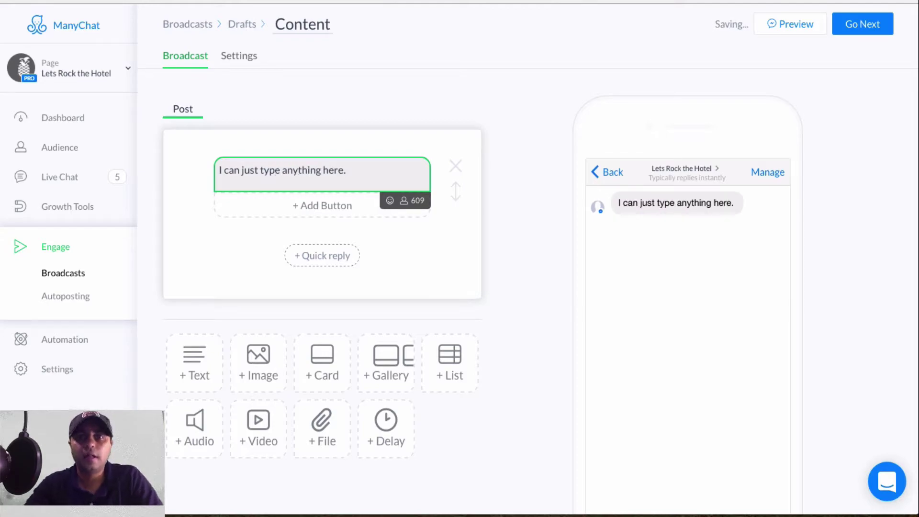
# Step: Add a quick reply labelled "Yes" with the sunglasses emoji below the broadcast message
pyautogui.scroll(-1, 417, 224)
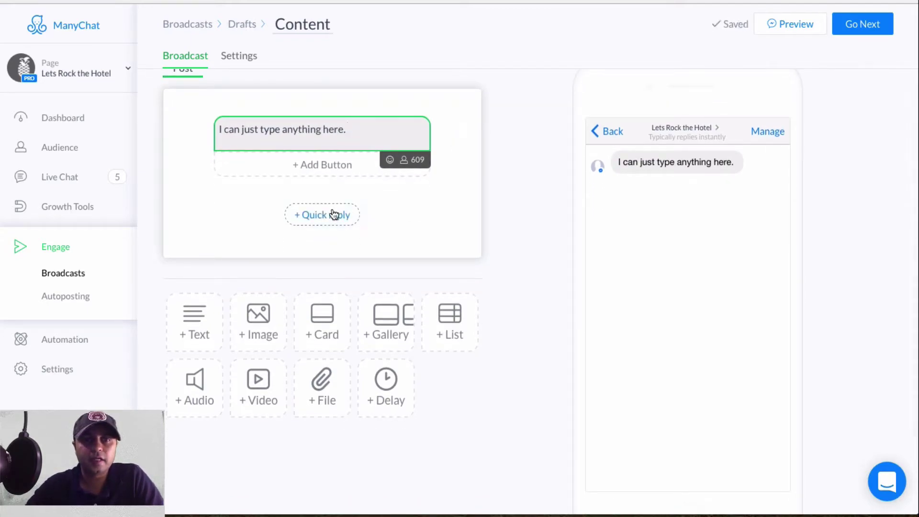
pyautogui.click(335, 213)
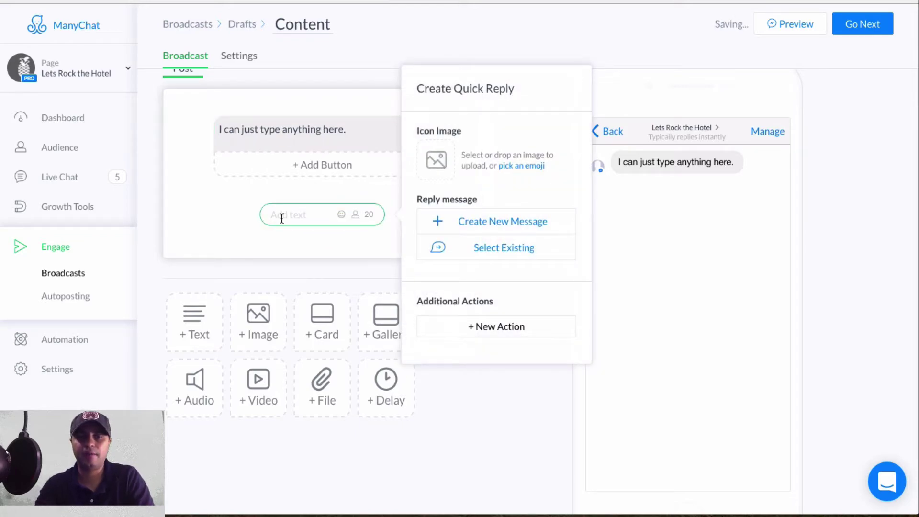
pyautogui.write('Yes')
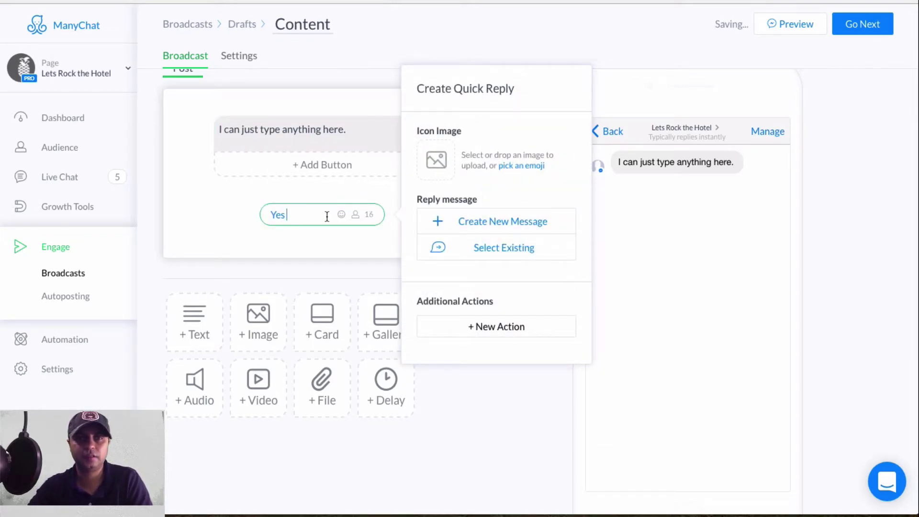
pyautogui.click(341, 214)
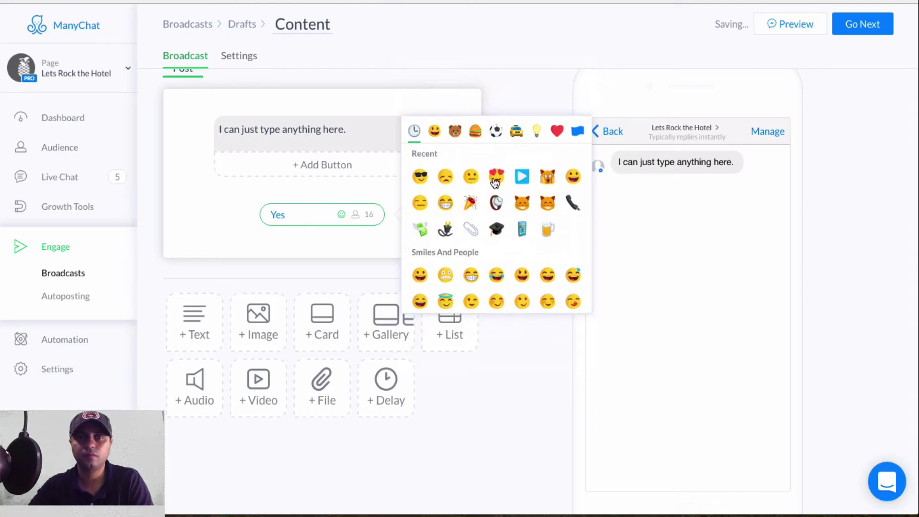
pyautogui.click(420, 177)
pyautogui.click(363, 238)
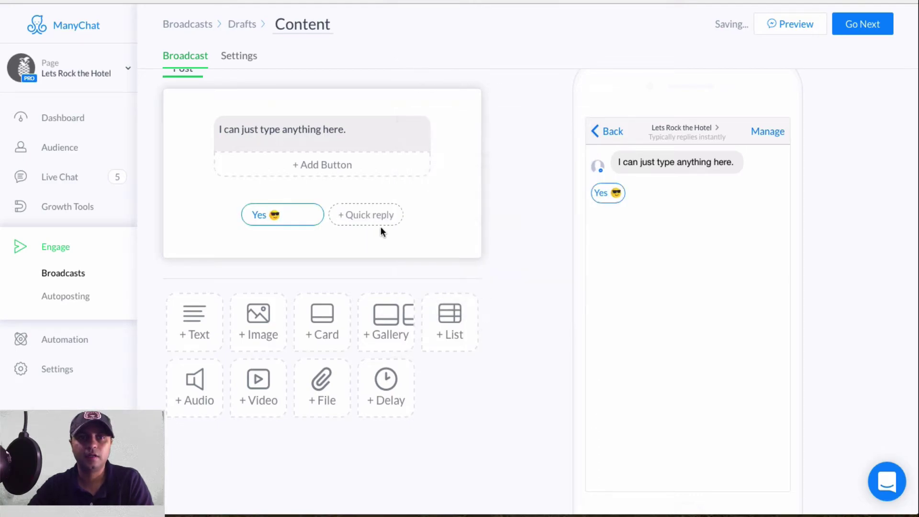
# Step: Add a second quick reply labelled "No" with the neutral face emoji
pyautogui.click(375, 225)
pyautogui.write('No')
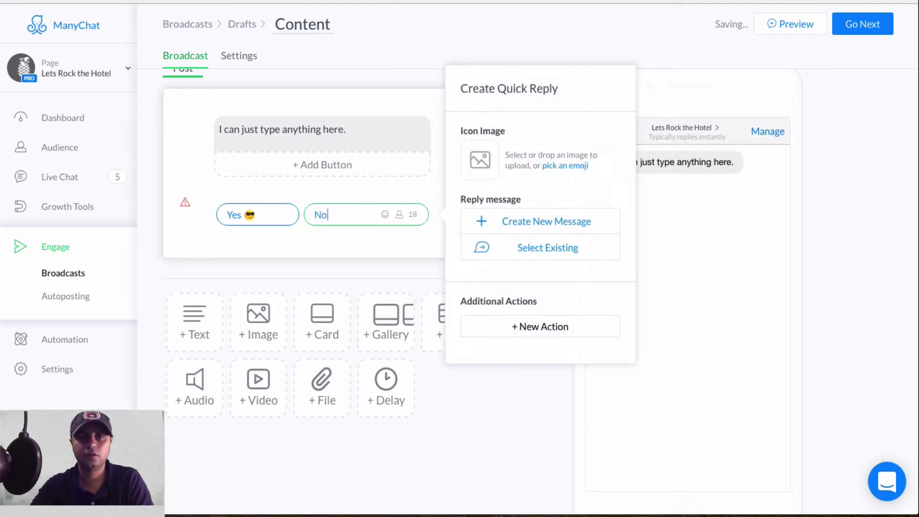
pyautogui.click(386, 215)
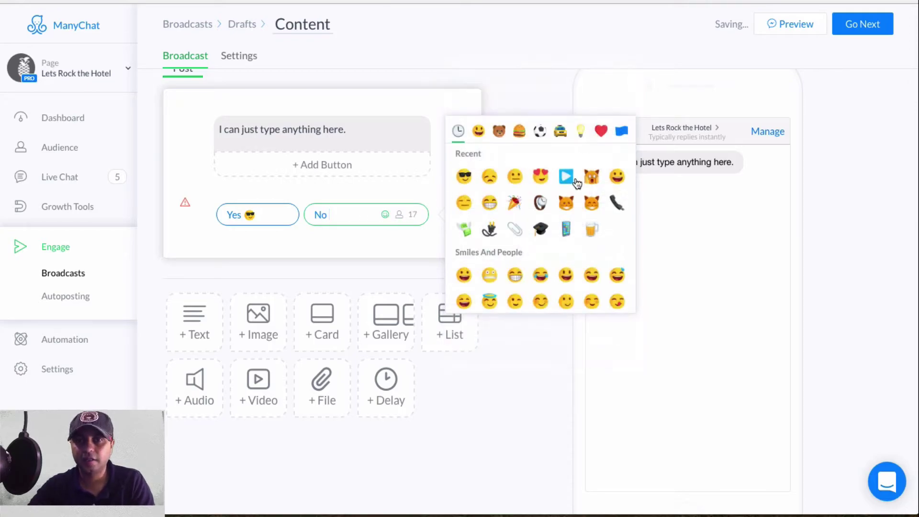
pyautogui.click(515, 177)
pyautogui.click(392, 242)
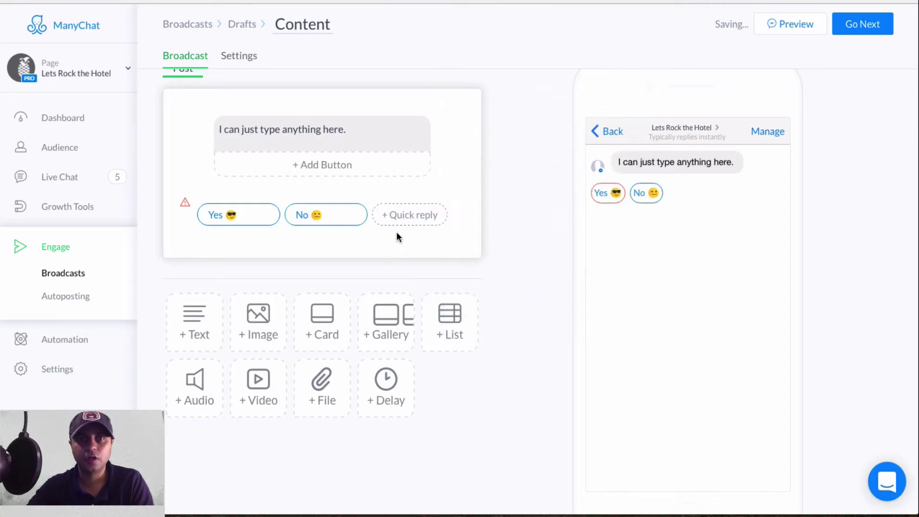
# Step: Add a third quick reply labelled "May be" with the grinning face emoji
pyautogui.click(420, 216)
pyautogui.write('May be')
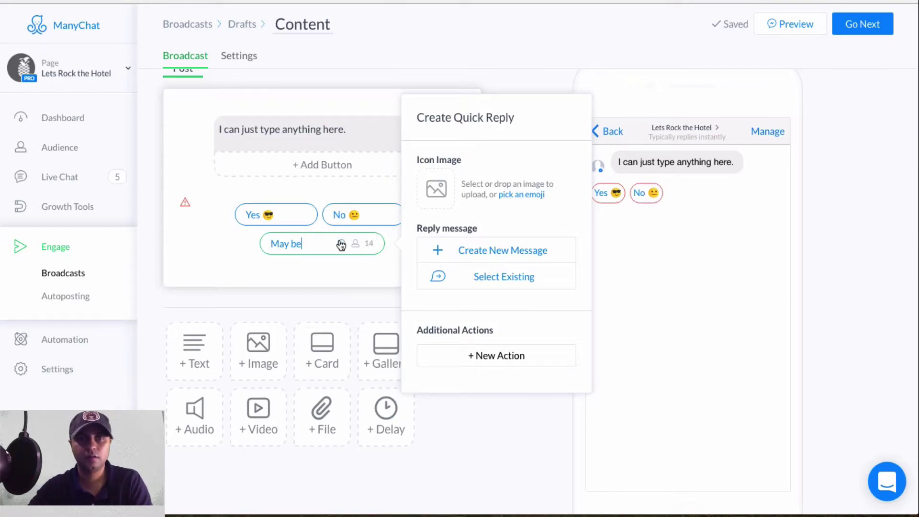
pyautogui.click(342, 244)
pyautogui.click(446, 233)
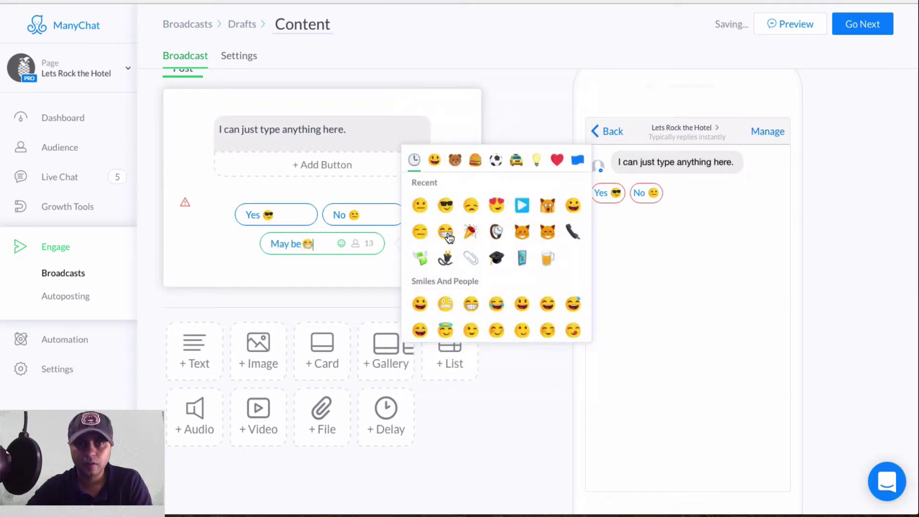
pyautogui.click(341, 266)
# Step: Add a fourth quick reply labelled "You tell me" with a smiling cat emoji
pyautogui.click(333, 241)
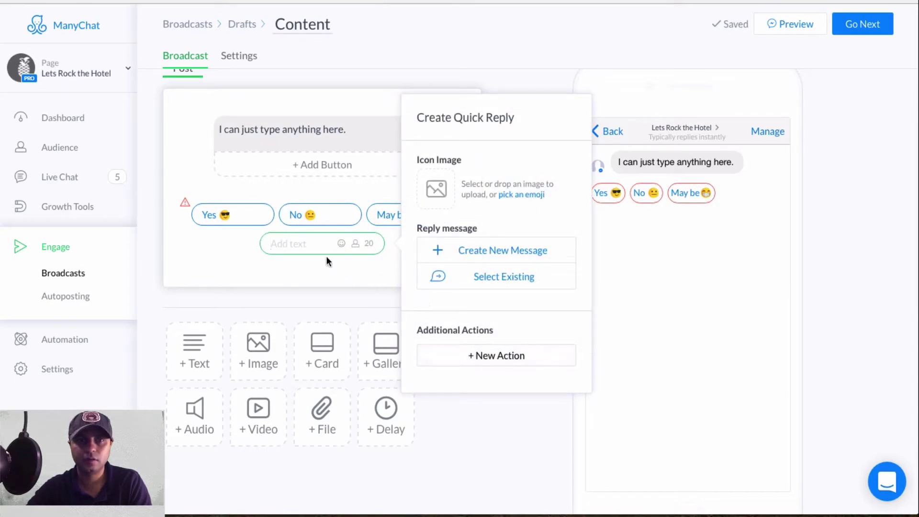
pyautogui.write('You tell me')
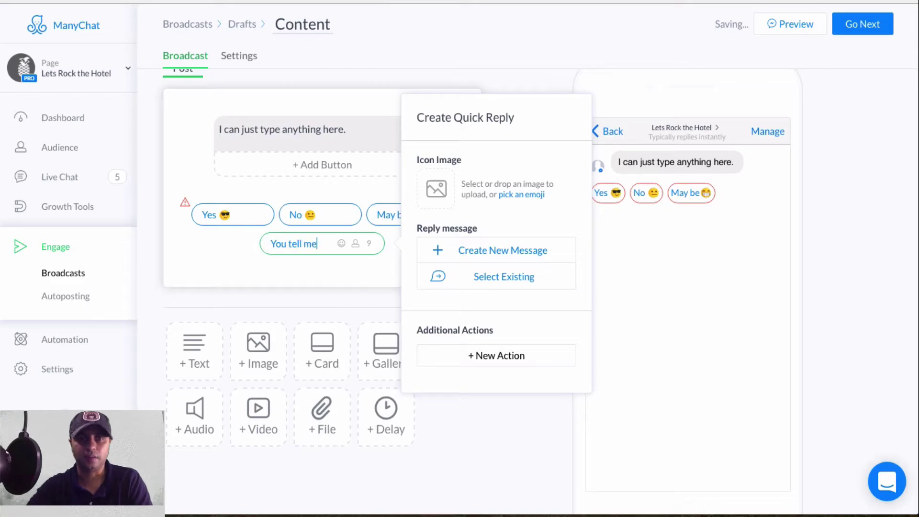
pyautogui.click(342, 243)
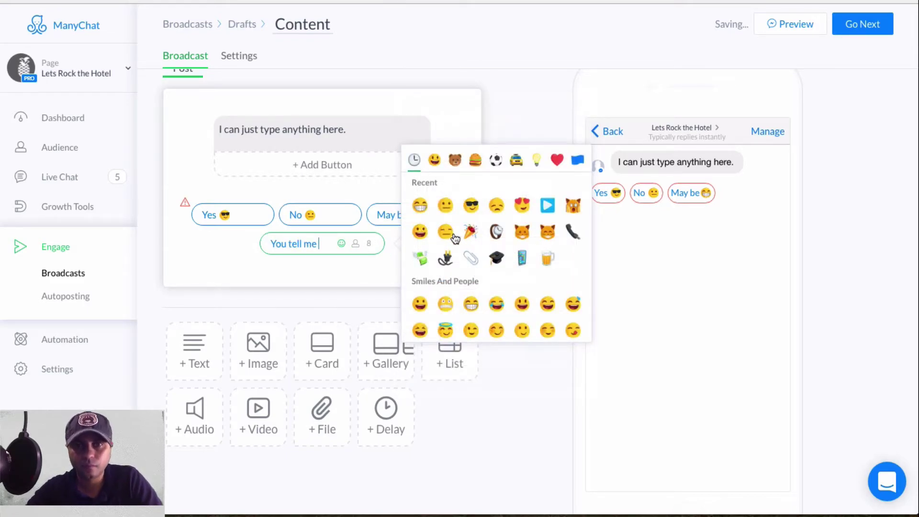
pyautogui.click(548, 233)
pyautogui.click(383, 272)
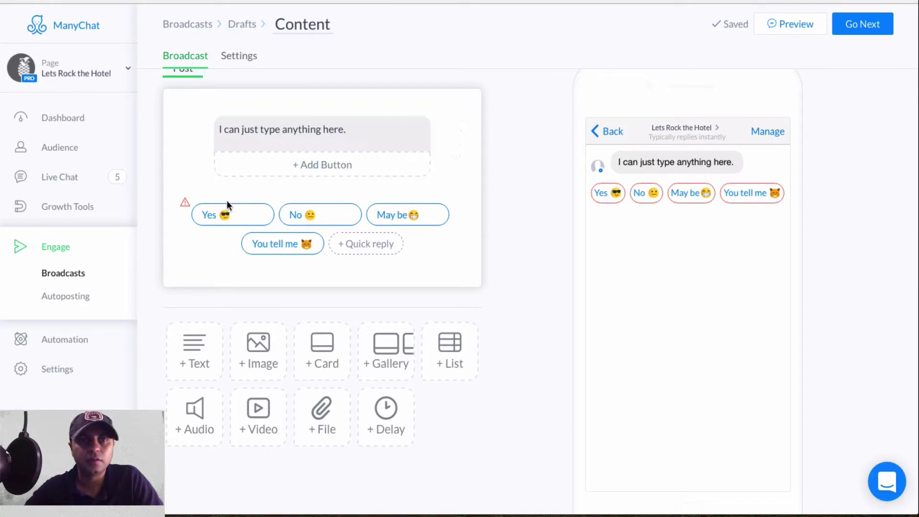
# Step: Create a new reply message "okay thank you." for the "Yes" quick reply and copy its text
pyautogui.click(223, 214)
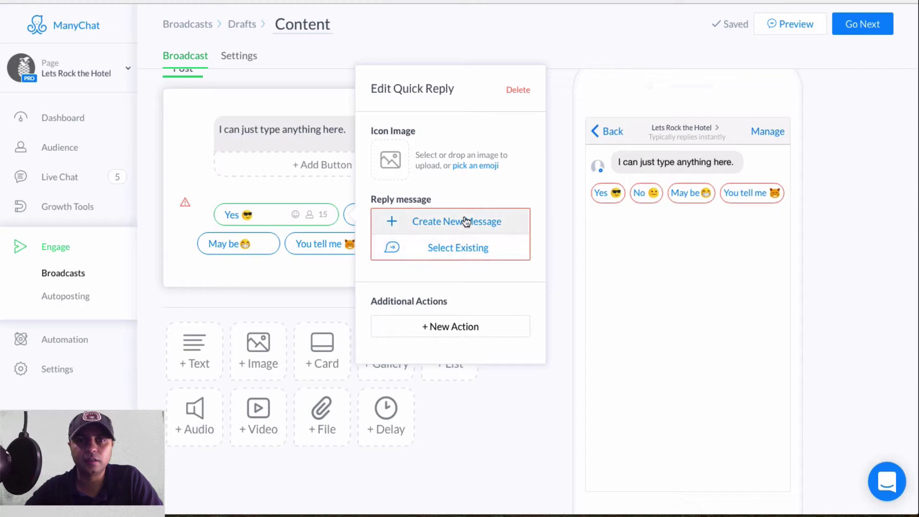
pyautogui.click(466, 221)
pyautogui.write('okay thank you.')
pyautogui.hotkey('ctrl', 'a')
pyautogui.hotkey('ctrl', 'c')
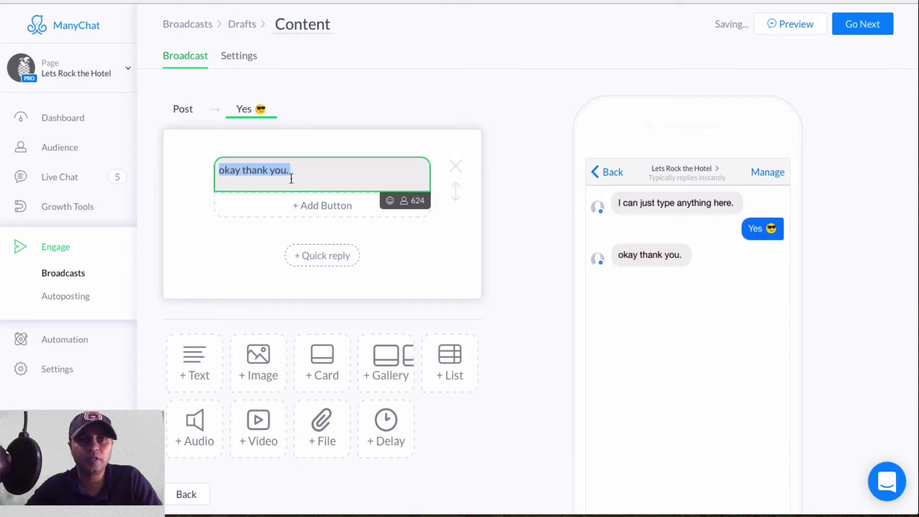
# Step: Create a new reply message "okay thank you." for the "No" quick reply
pyautogui.click(184, 121)
pyautogui.click(185, 121)
pyautogui.click(358, 256)
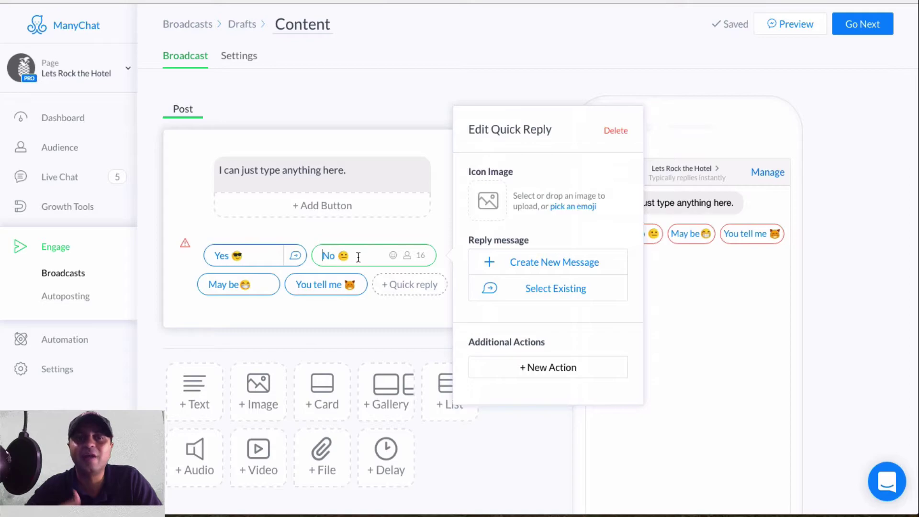
pyautogui.click(548, 265)
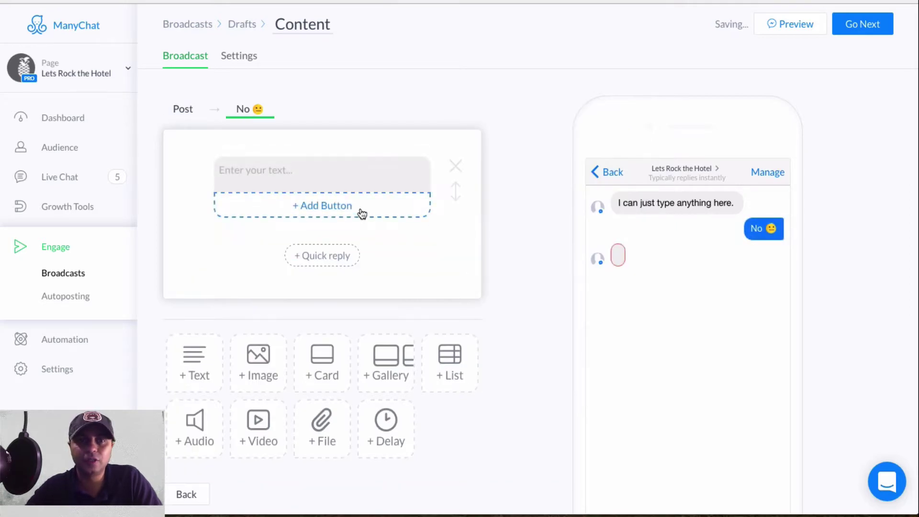
pyautogui.click(339, 181)
pyautogui.write('okay thank you.')
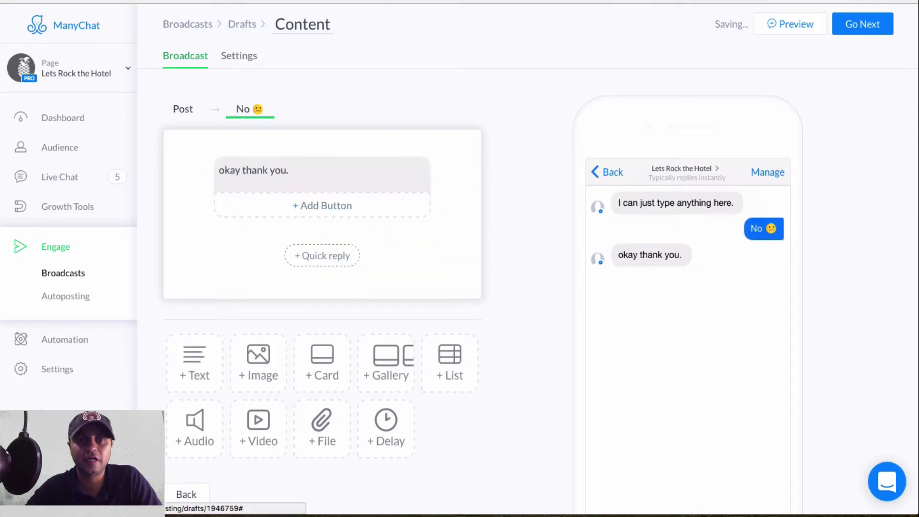
# Step: Create a new reply message for the "May be" quick reply and paste "okay thank you." as its text
pyautogui.click(178, 102)
pyautogui.click(240, 285)
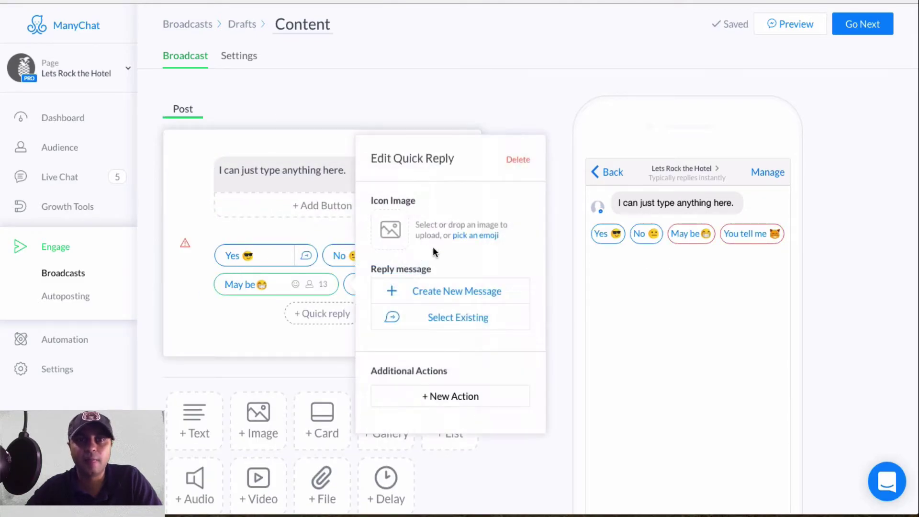
pyautogui.click(446, 291)
pyautogui.click(372, 180)
pyautogui.hotkey('ctrl', 'v')
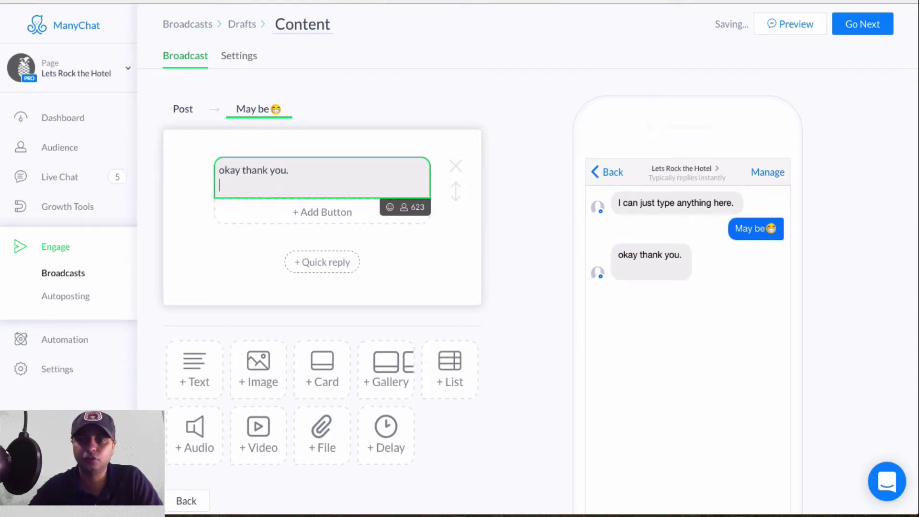
# Step: Create a new reply message "okay thank you." for the "You tell me" quick reply and return to the main post
pyautogui.click(186, 114)
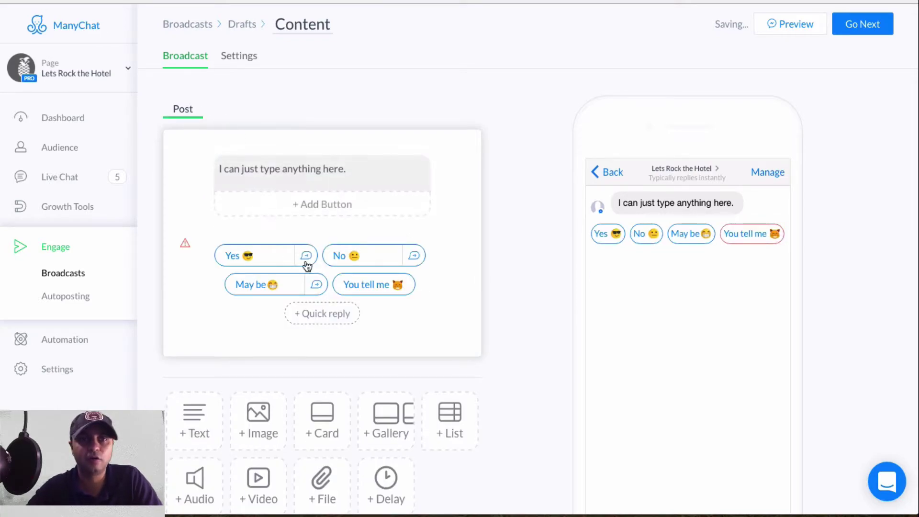
pyautogui.click(367, 286)
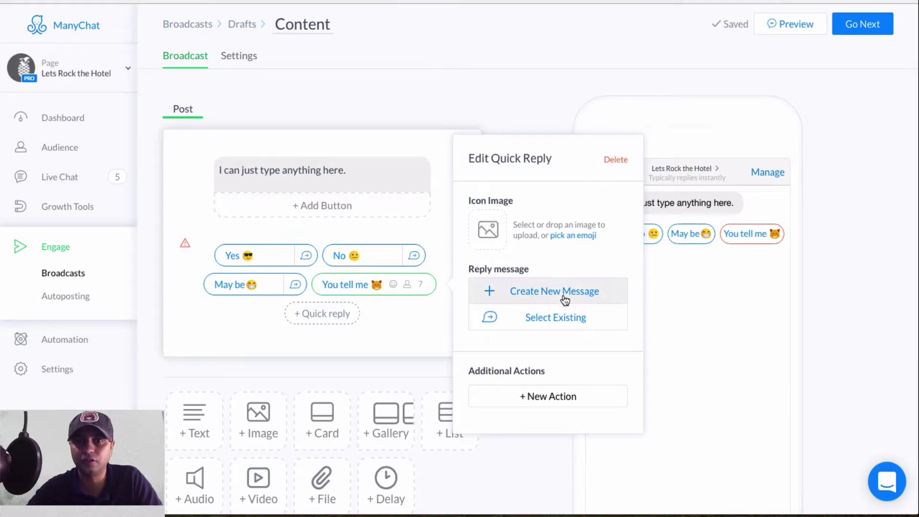
pyautogui.click(563, 294)
pyautogui.click(289, 177)
pyautogui.write('okay thank you.')
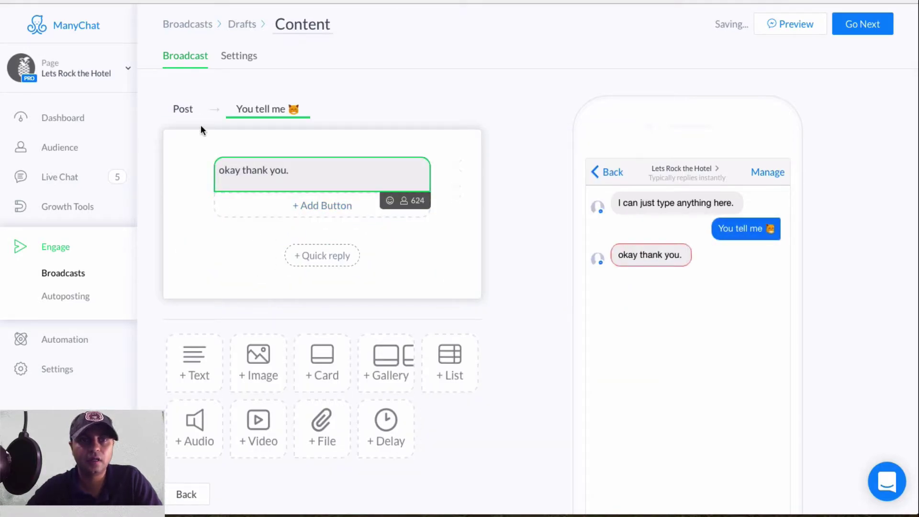
pyautogui.click(189, 115)
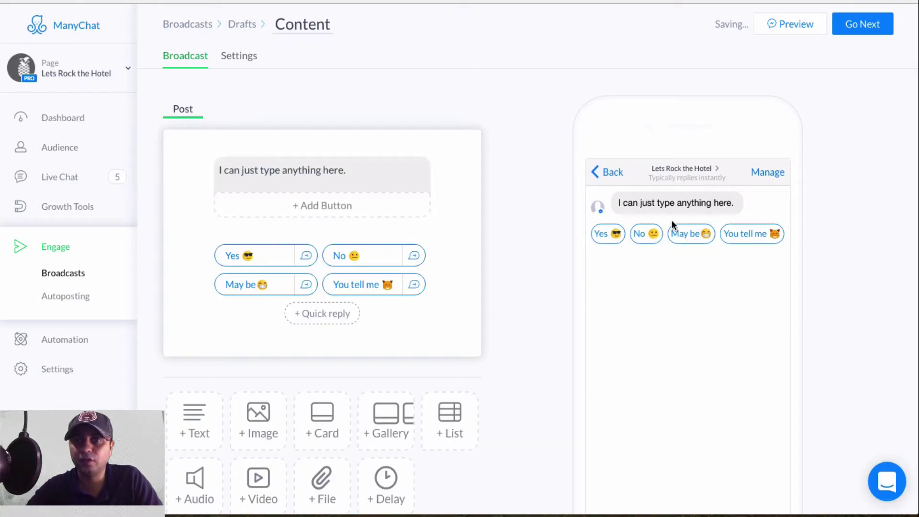
pyautogui.moveTo(455, 203)
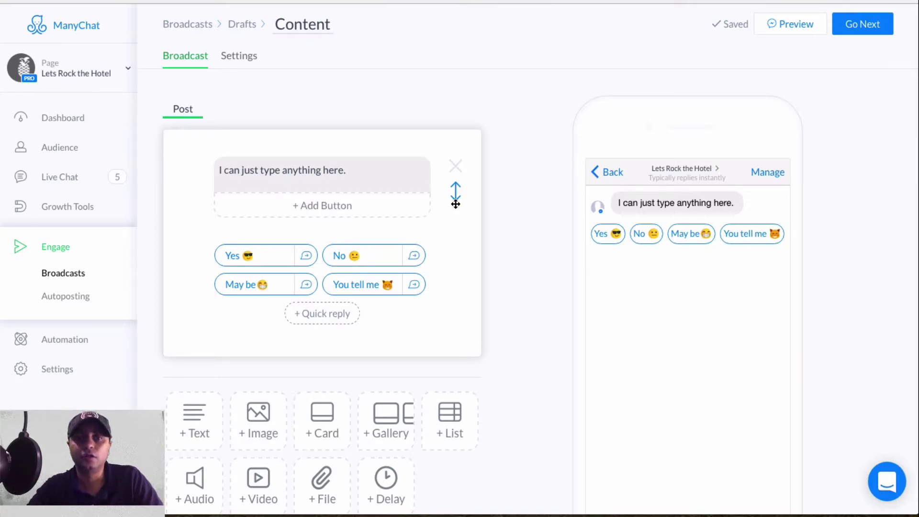
pyautogui.moveTo(455, 190); pyautogui.dragTo(458, 305)
pyautogui.moveTo(455, 191)
pyautogui.mouseDown()
pyautogui.moveTo(457, 331)
pyautogui.moveTo(458, 195)
pyautogui.mouseUp()
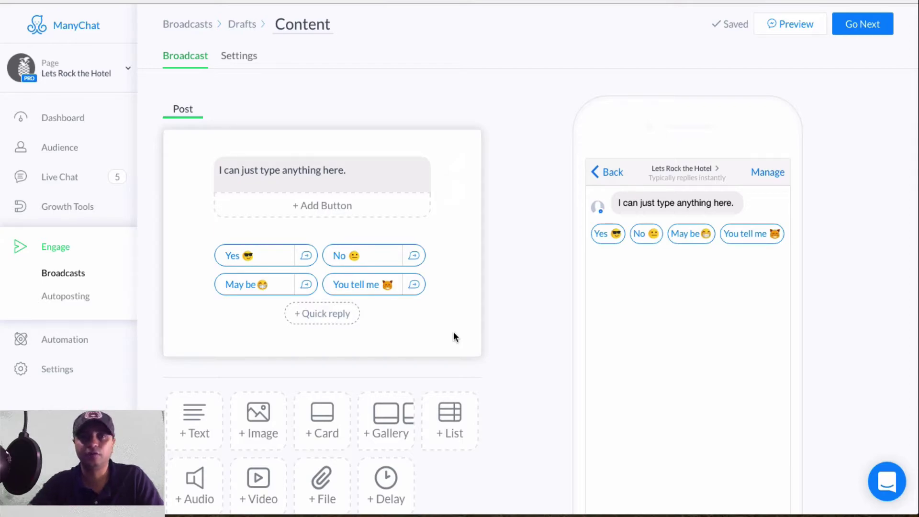
# Step: Lengthen the post message by copying "I can just type anything here." and pasting it repeatedly on new lines after a blank line
pyautogui.click(357, 168)
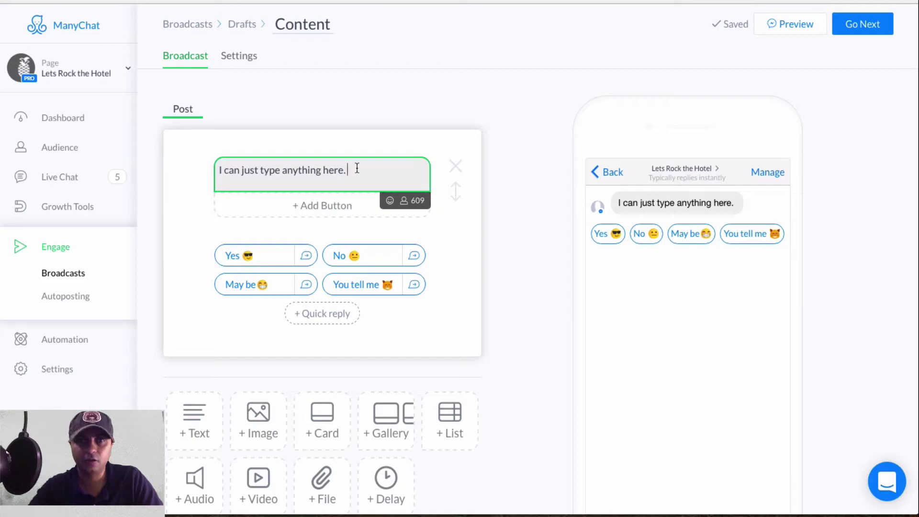
pyautogui.hotkey('ctrl', 'a')
pyautogui.hotkey('ctrl', 'c')
pyautogui.press('Right')
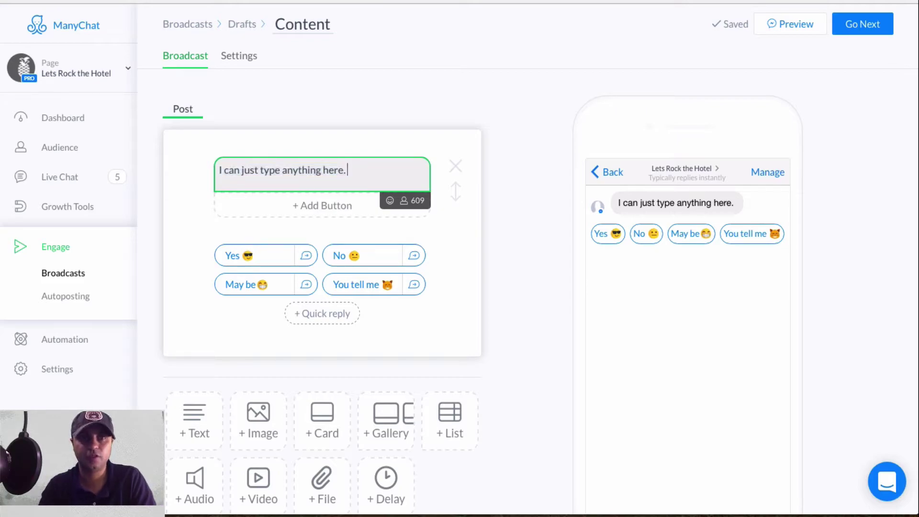
pyautogui.press('Return')
pyautogui.press('Return')
pyautogui.hotkey('ctrl', 'v')
pyautogui.press('Return')
pyautogui.hotkey('ctrl', 'v')
pyautogui.press('Return')
pyautogui.hotkey('ctrl', 'v')
pyautogui.press('Return')
pyautogui.hotkey('ctrl', 'v')
pyautogui.press('Return')
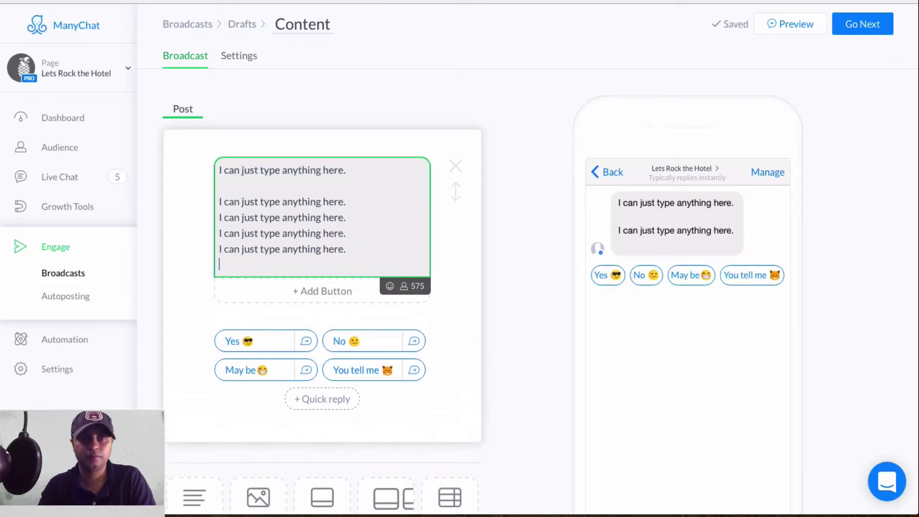
pyautogui.hotkey('ctrl', 'v')
pyautogui.press('Return')
pyautogui.hotkey('ctrl', 'v')
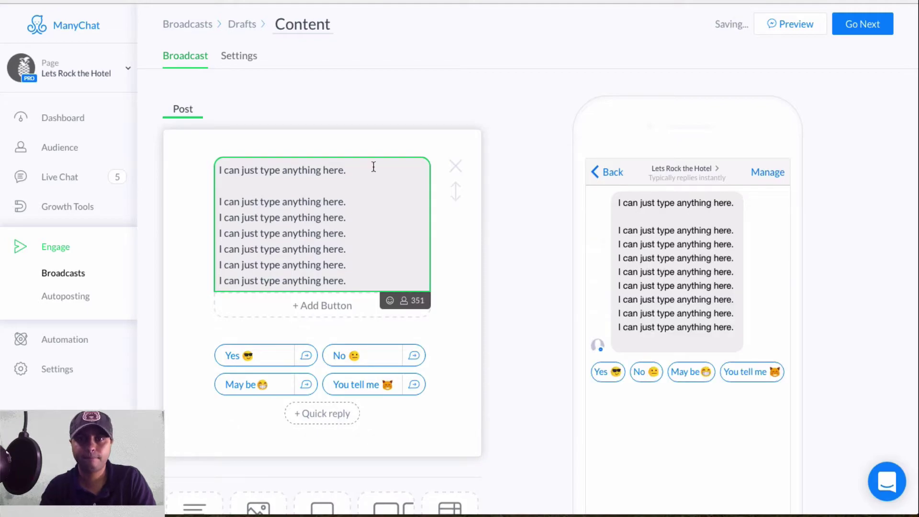
pyautogui.click(354, 273)
pyautogui.press('Return')
pyautogui.hotkey('ctrl', 'v')
pyautogui.press('Return')
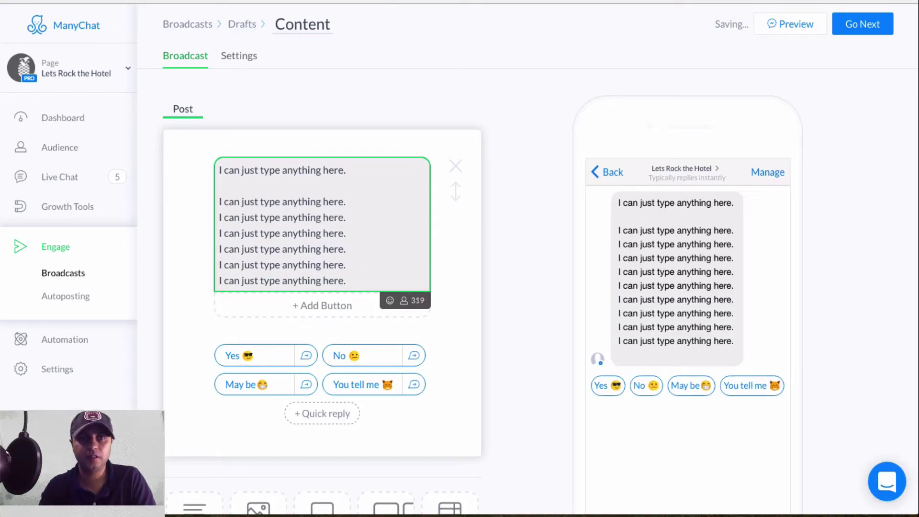
pyautogui.scroll(-3, 361, 282)
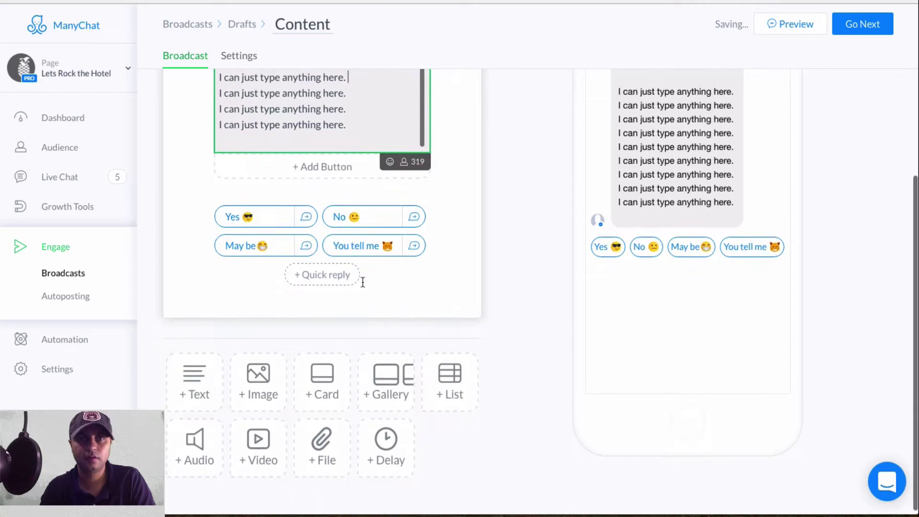
pyautogui.hotkey('ctrl', 'v')
pyautogui.press('Return')
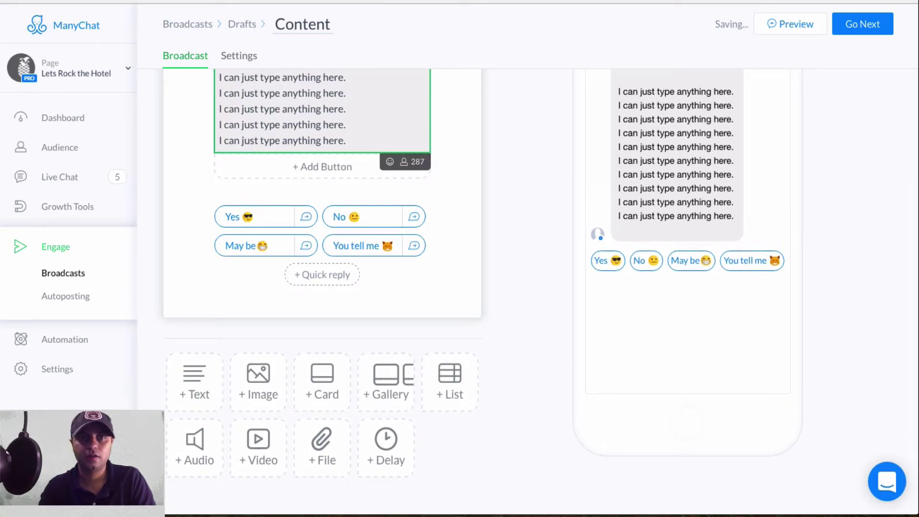
pyautogui.hotkey('ctrl', 'v')
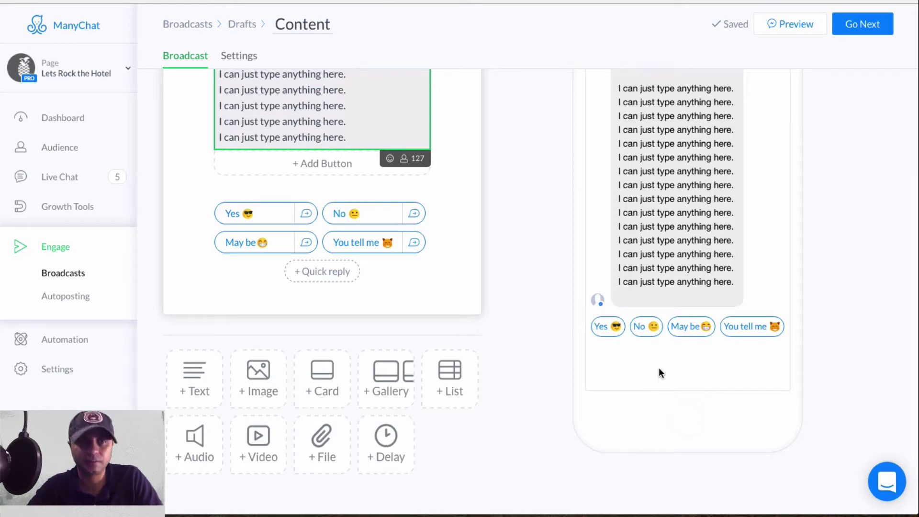
pyautogui.scroll(3, 432, 243)
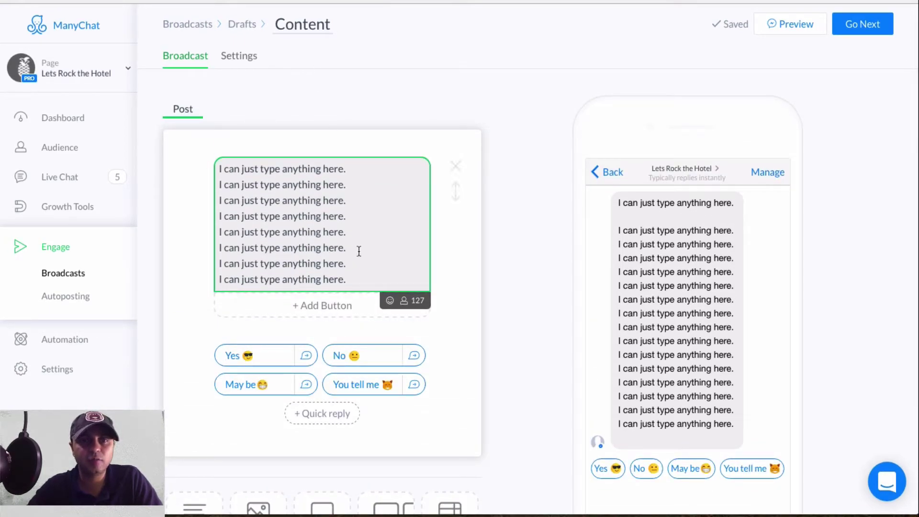
# Step: Compare the Subscription, Promotional and Follow-Up message types in the broadcast settings and choose Promotional Broadcast
pyautogui.click(240, 56)
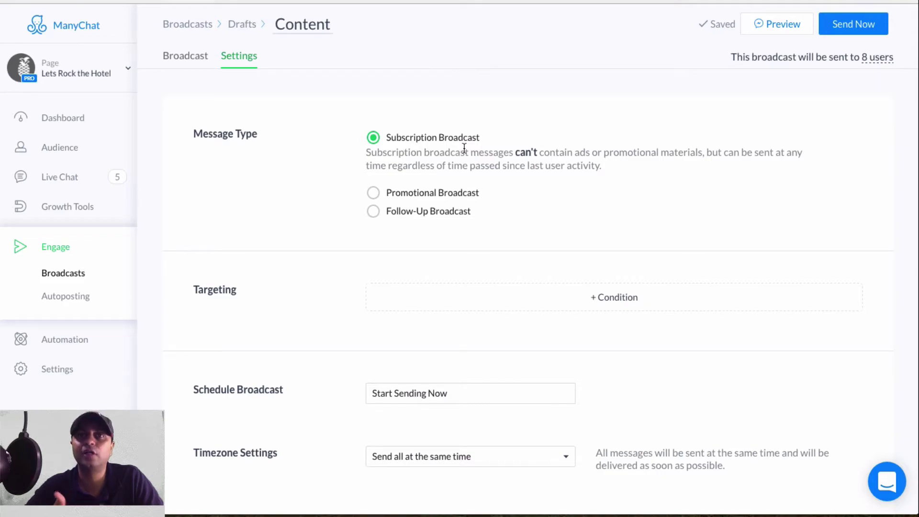
pyautogui.click(373, 197)
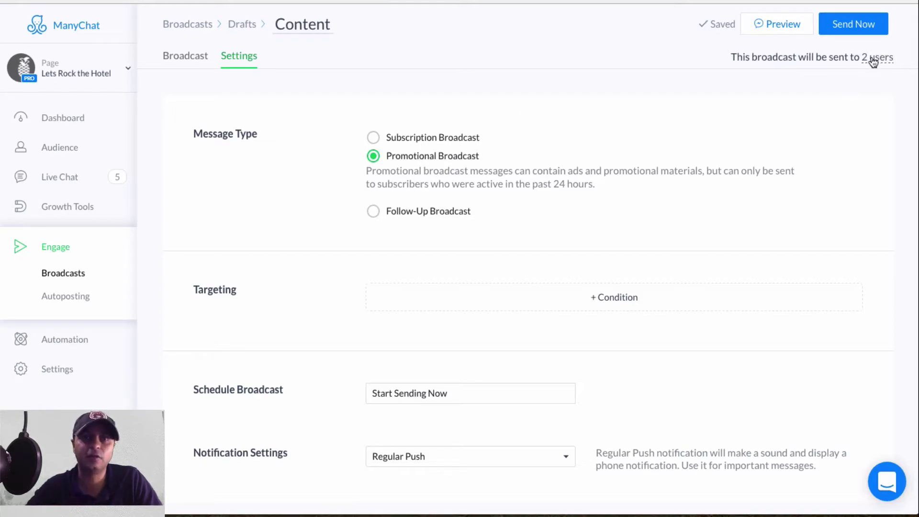
pyautogui.click(373, 137)
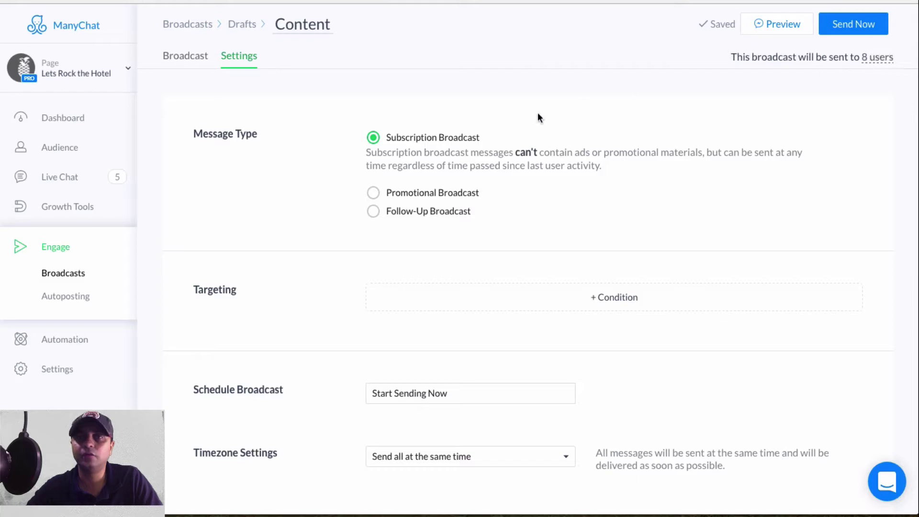
pyautogui.click(376, 212)
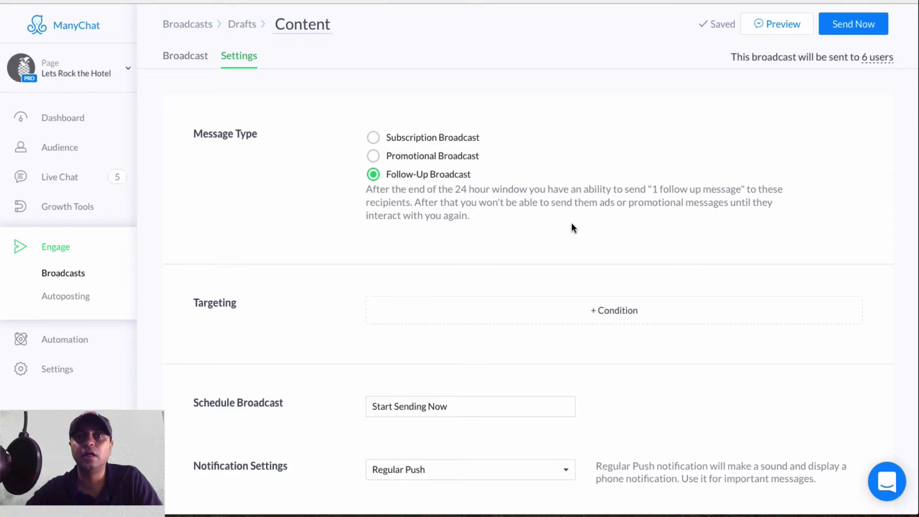
pyautogui.moveTo(449, 202); pyautogui.dragTo(610, 216)
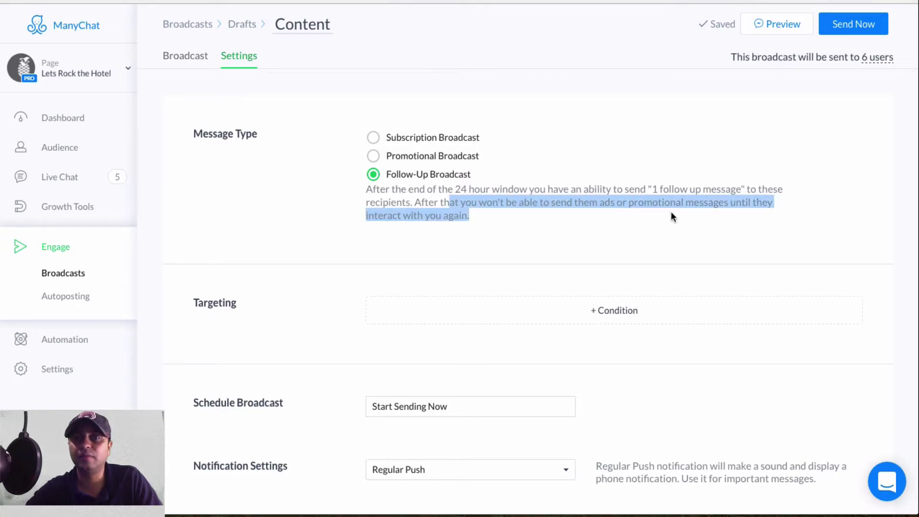
pyautogui.click(477, 215)
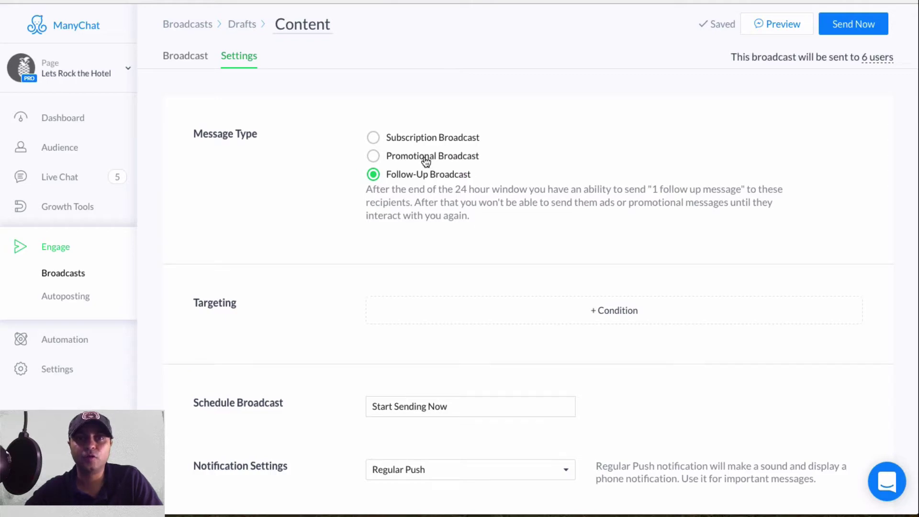
pyautogui.click(373, 158)
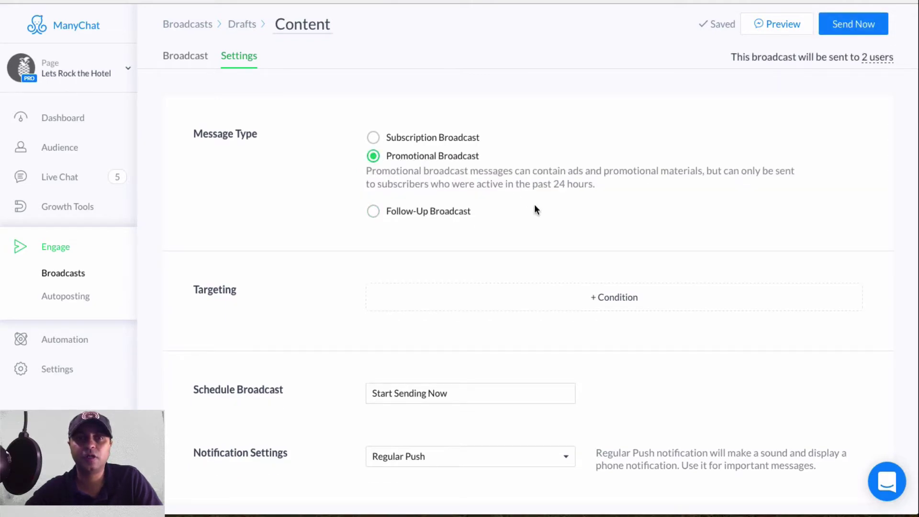
# Step: Add a targeting condition that limits the broadcast to users whose sequence subscription is Demo Sequence
pyautogui.scroll(-1, 534, 209)
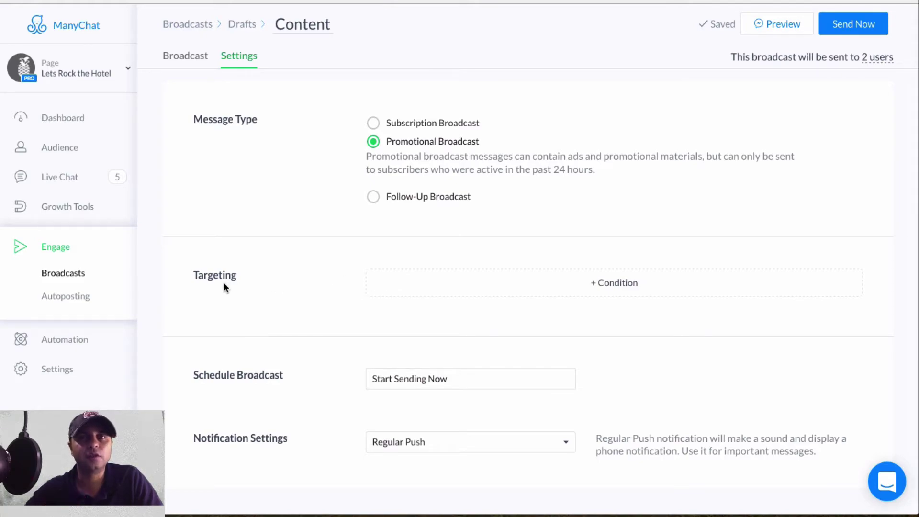
pyautogui.click(625, 289)
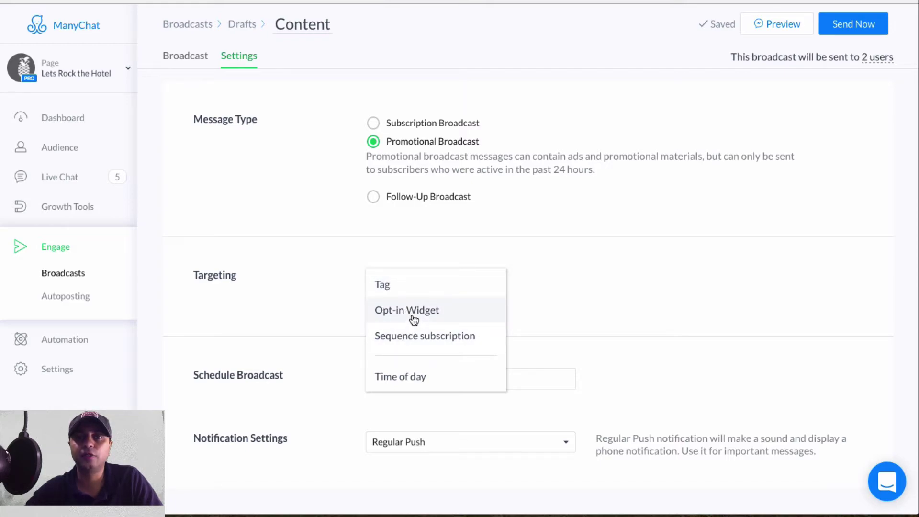
pyautogui.click(435, 337)
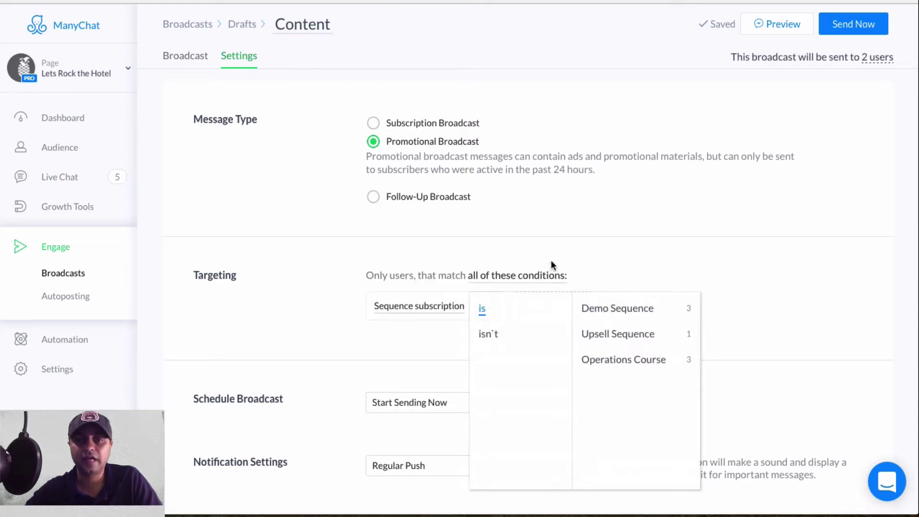
pyautogui.click(643, 314)
# Step: Add a second targeting condition requiring the opt-in widget to be Page Takeover - TWP
pyautogui.scroll(-1, 503, 343)
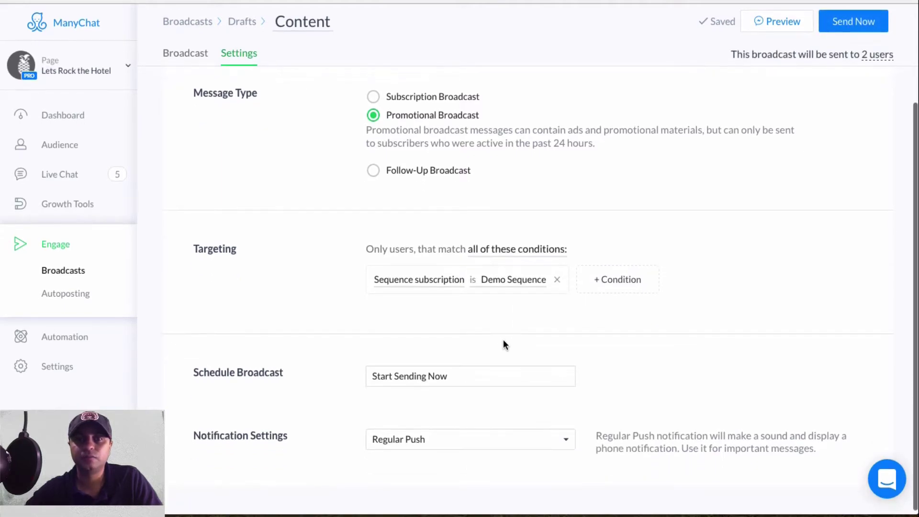
pyautogui.click(613, 284)
pyautogui.click(617, 310)
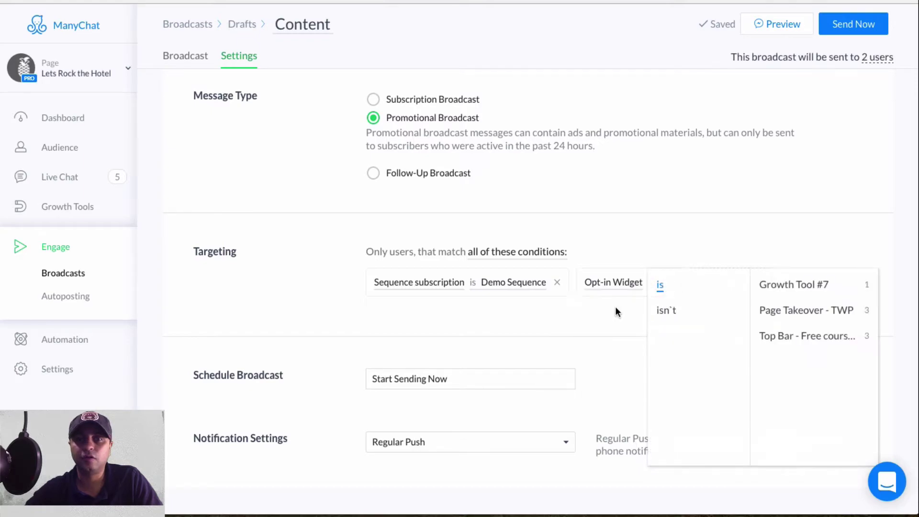
pyautogui.click(823, 312)
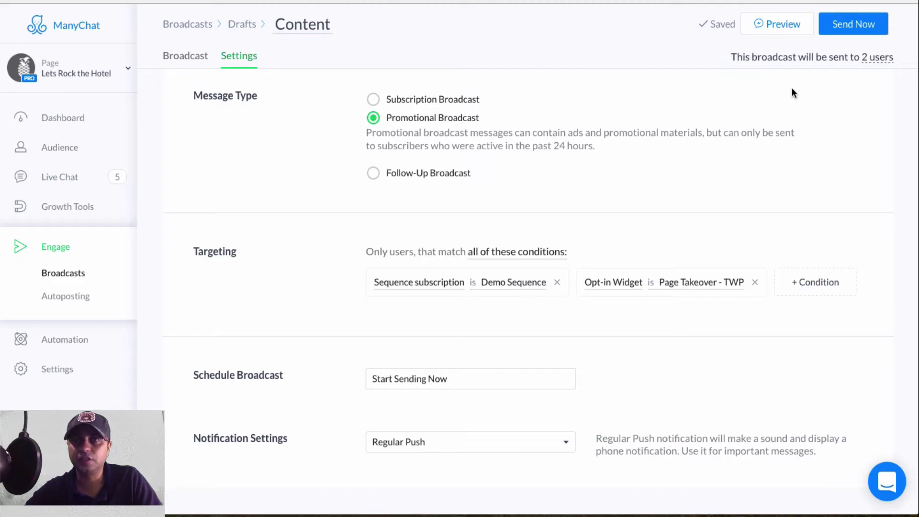
# Step: Remove both the opt-in widget and the sequence subscription targeting conditions
pyautogui.click(753, 283)
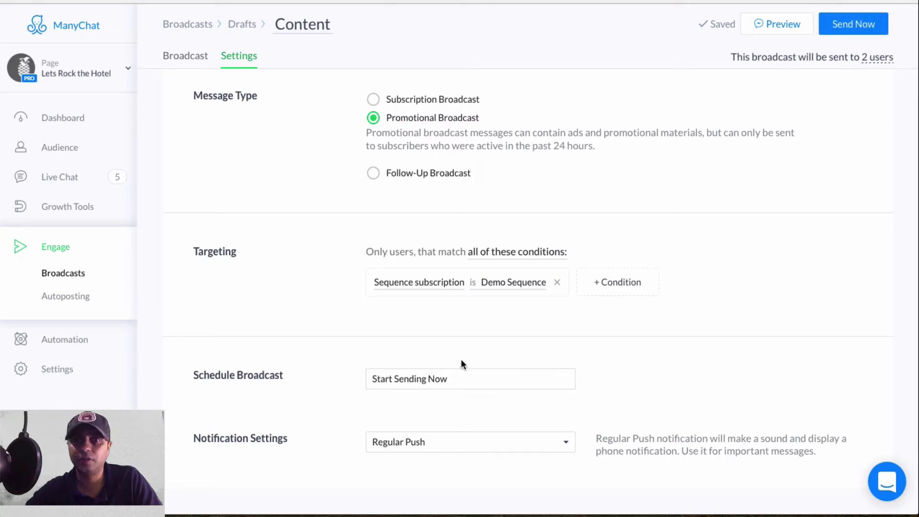
pyautogui.click(557, 286)
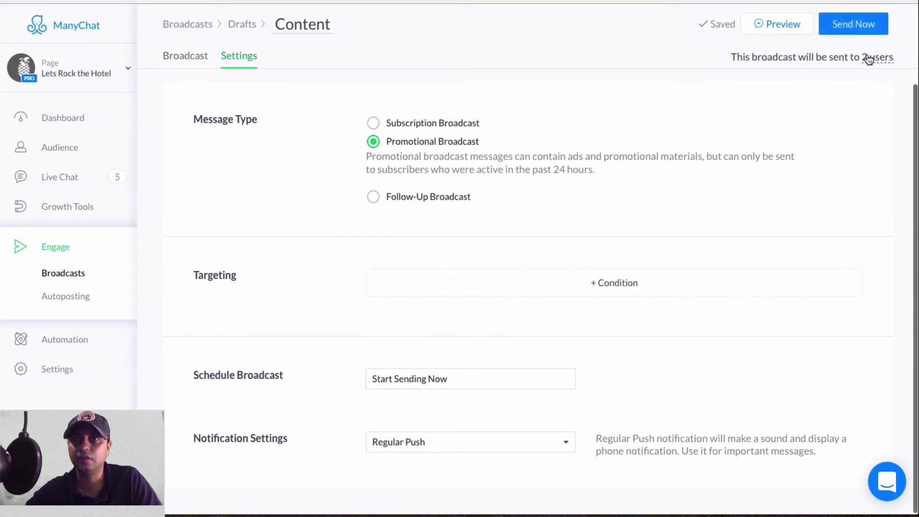
# Step: Try a targeting condition requiring the opt-in widget to be Top Bar - Free course to messenger, and remove it again
pyautogui.click(607, 284)
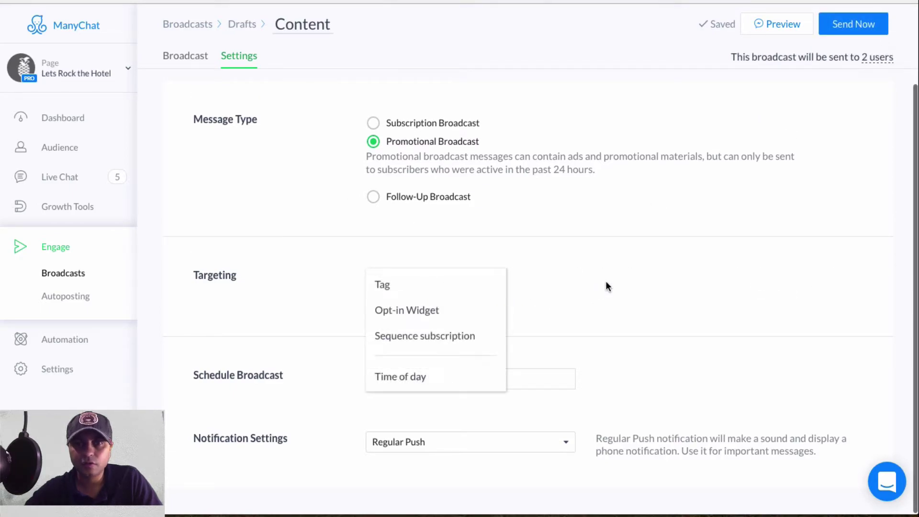
pyautogui.click(388, 310)
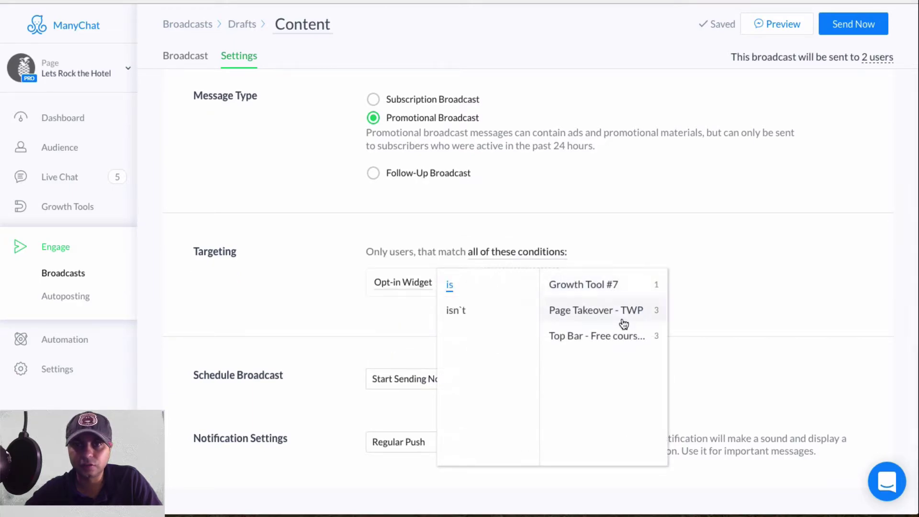
pyautogui.click(604, 335)
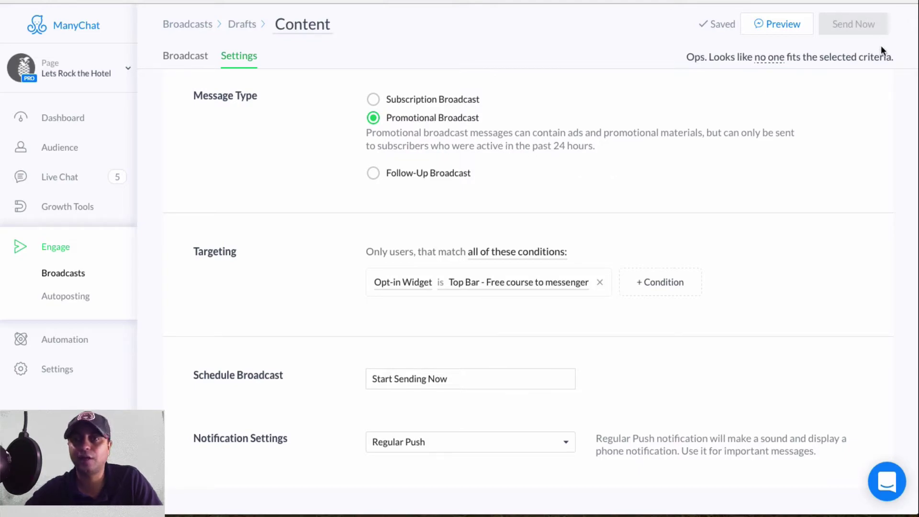
pyautogui.click(599, 283)
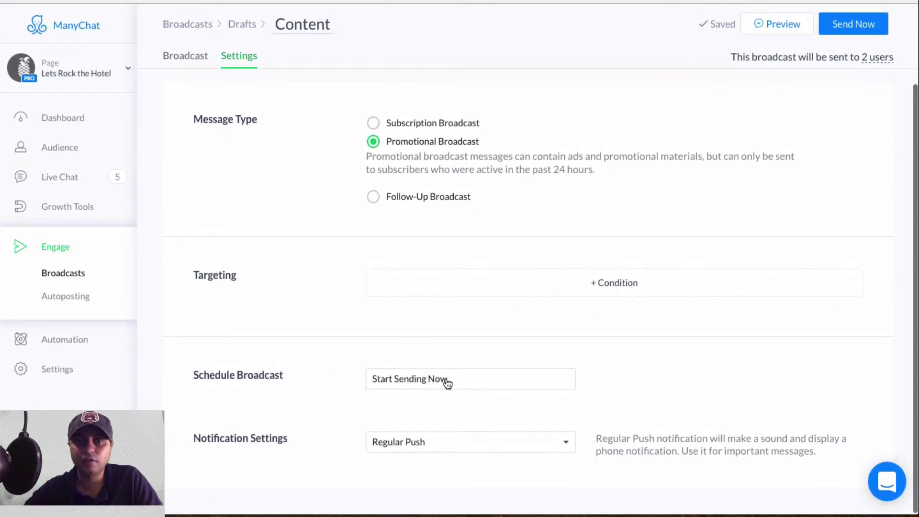
# Step: Schedule the broadcast for July 17, 2017 at 15:14
pyautogui.click(446, 379)
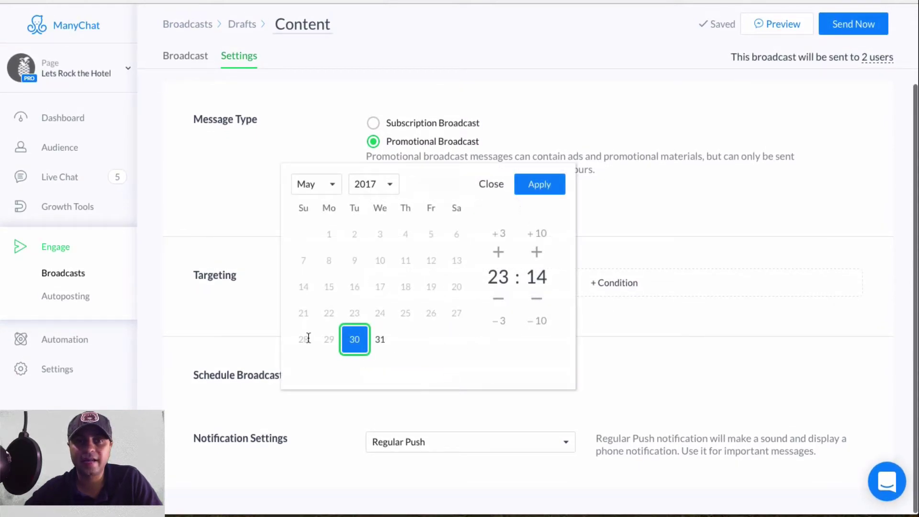
pyautogui.click(335, 184)
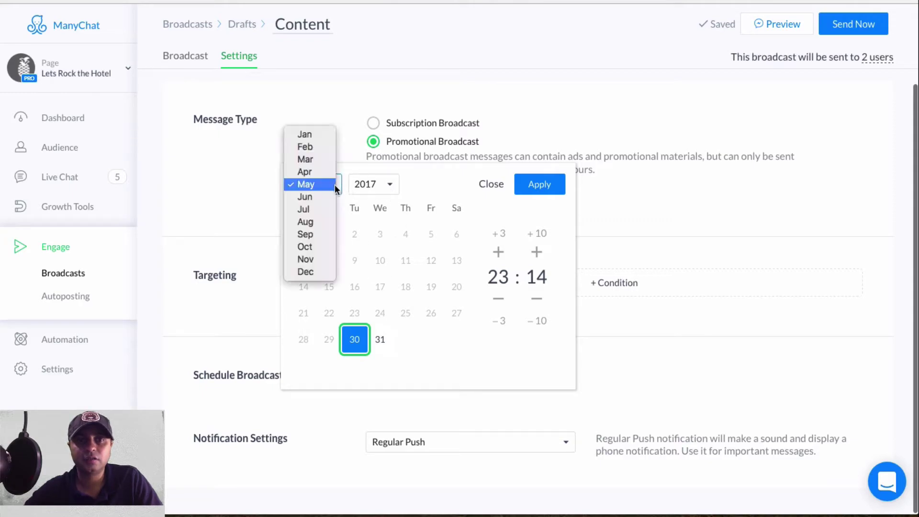
pyautogui.click(325, 209)
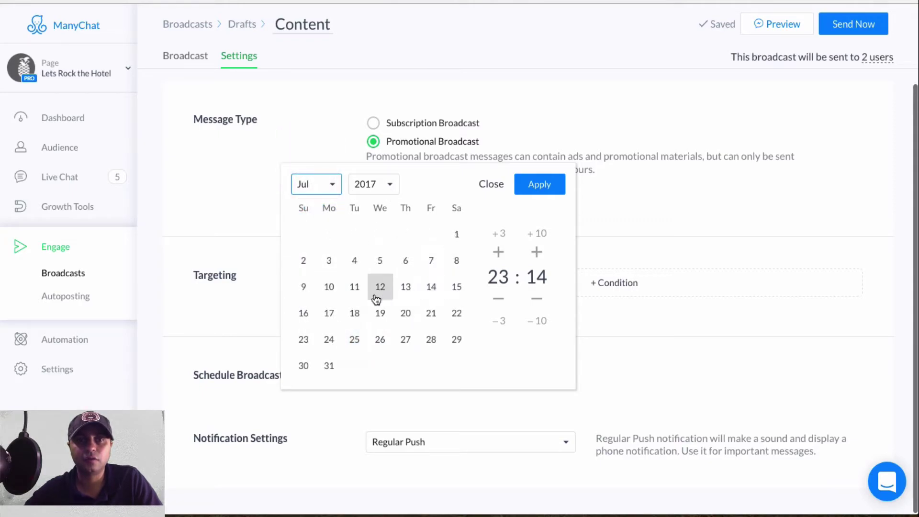
pyautogui.click(335, 314)
pyautogui.click(499, 298)
pyautogui.click(499, 298)
pyautogui.click(499, 298)
pyautogui.click(499, 298)
pyautogui.click(500, 298)
pyautogui.click(499, 298)
pyautogui.click(499, 298)
pyautogui.click(499, 298)
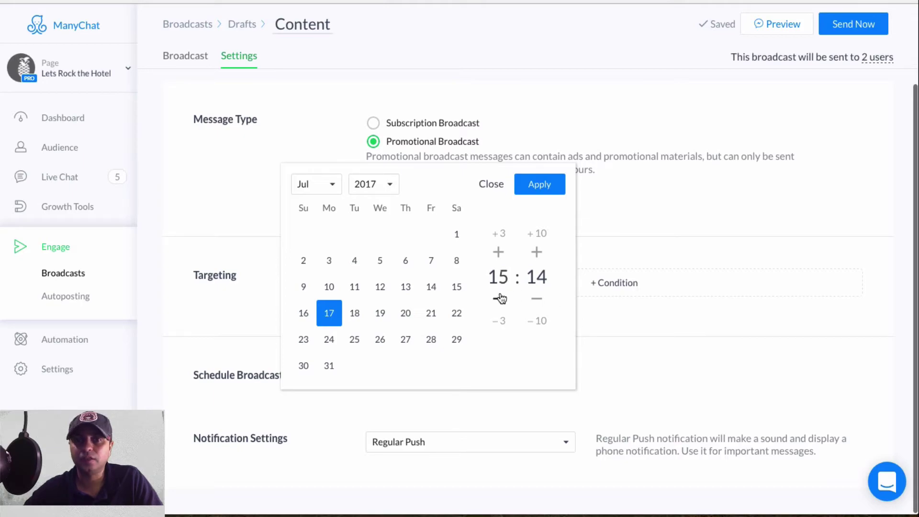
pyautogui.click(555, 187)
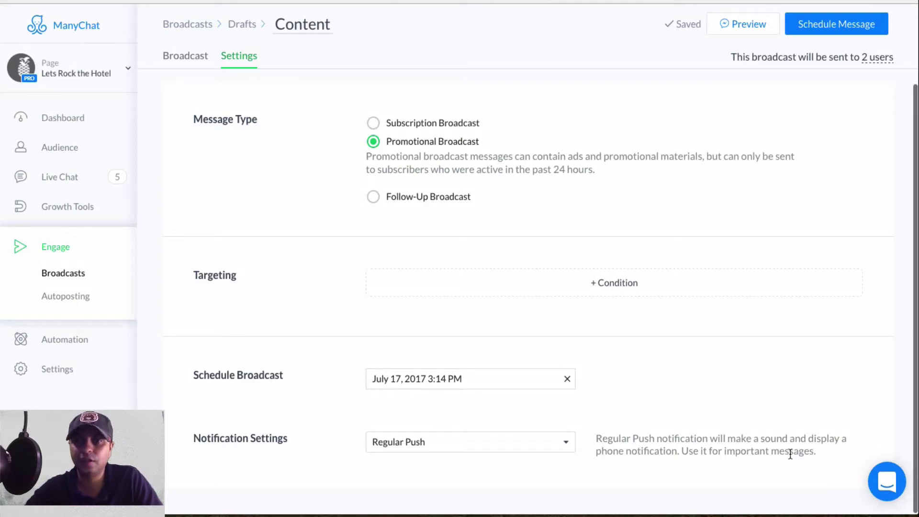
# Step: Compare the Regular Push, Only 1 regular notification, Only 2 regular notifications, Silent Push and Silent notification options by reading their descriptions
pyautogui.moveTo(810, 452); pyautogui.dragTo(681, 449)
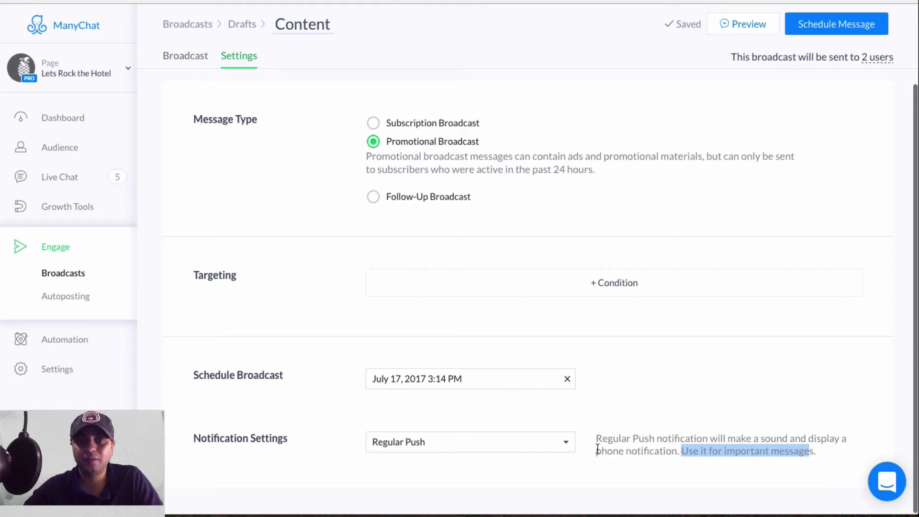
pyautogui.click(554, 441)
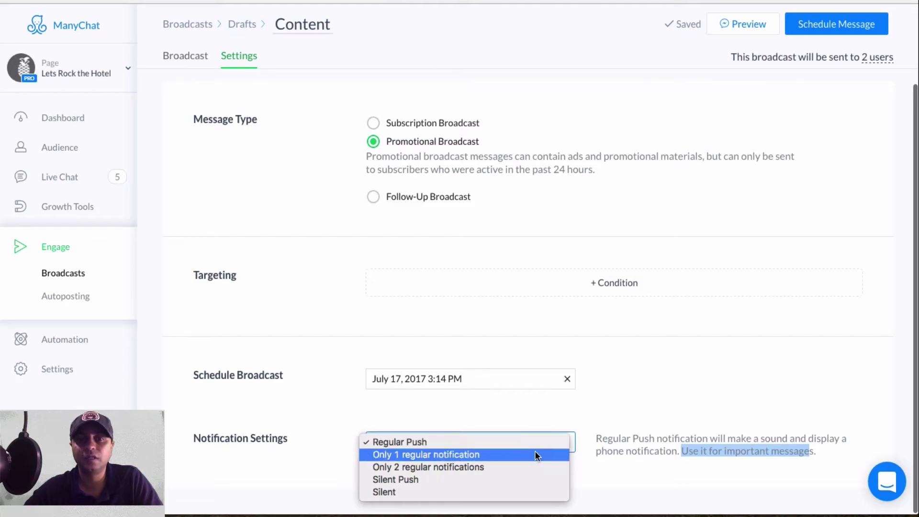
pyautogui.click(535, 454)
pyautogui.scroll(-1, 666, 433)
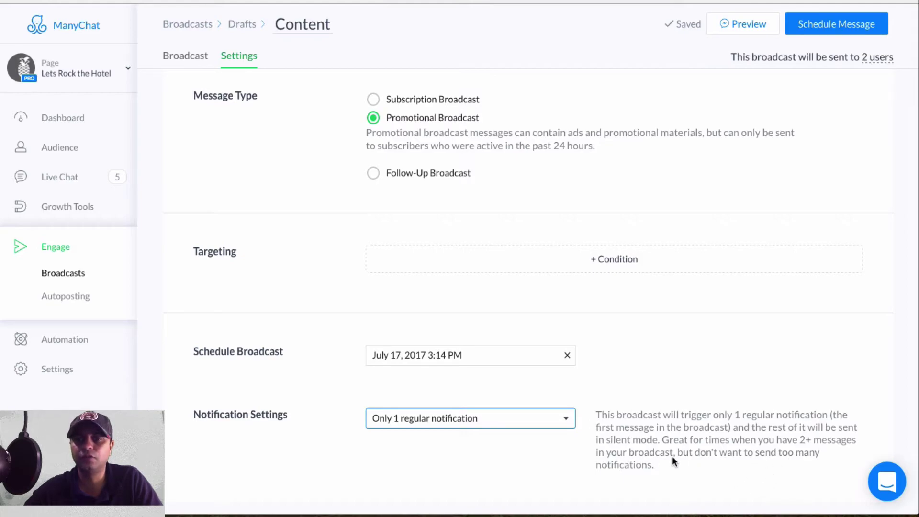
pyautogui.click(525, 419)
pyautogui.click(452, 428)
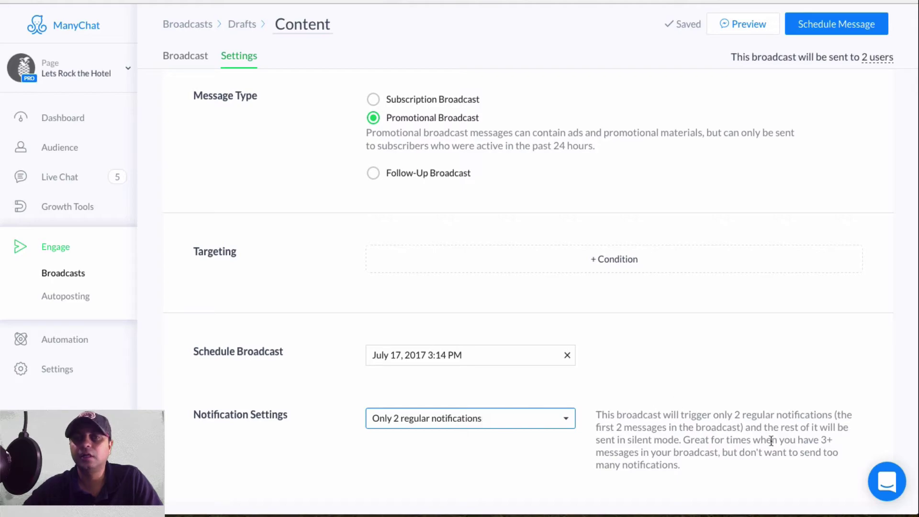
pyautogui.click(540, 418)
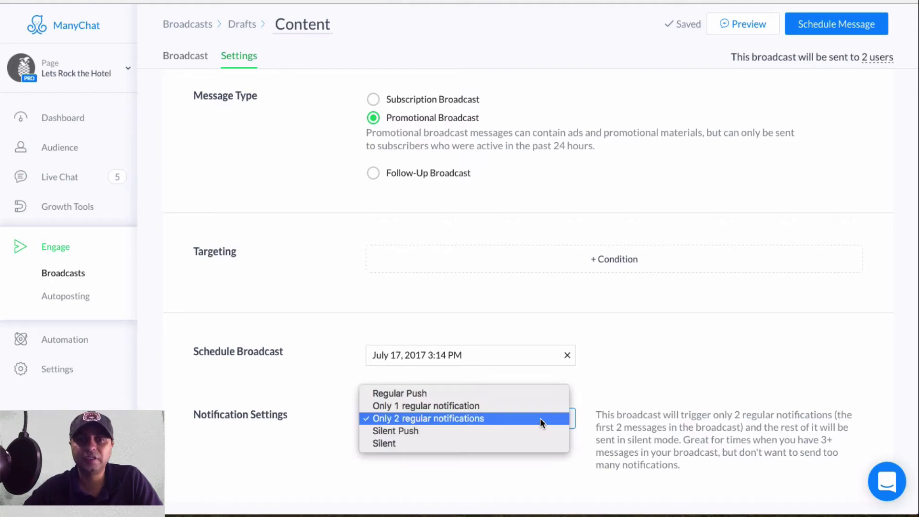
pyautogui.click(483, 429)
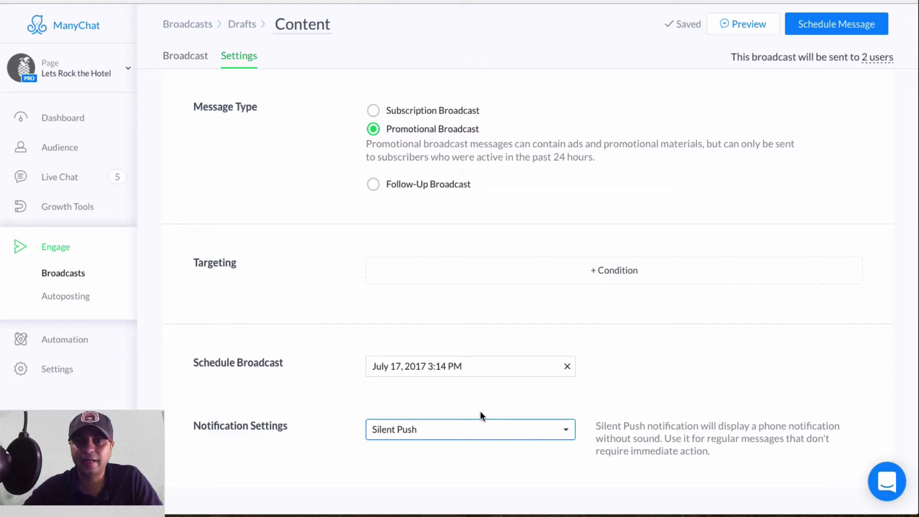
pyautogui.click(472, 430)
pyautogui.click(438, 442)
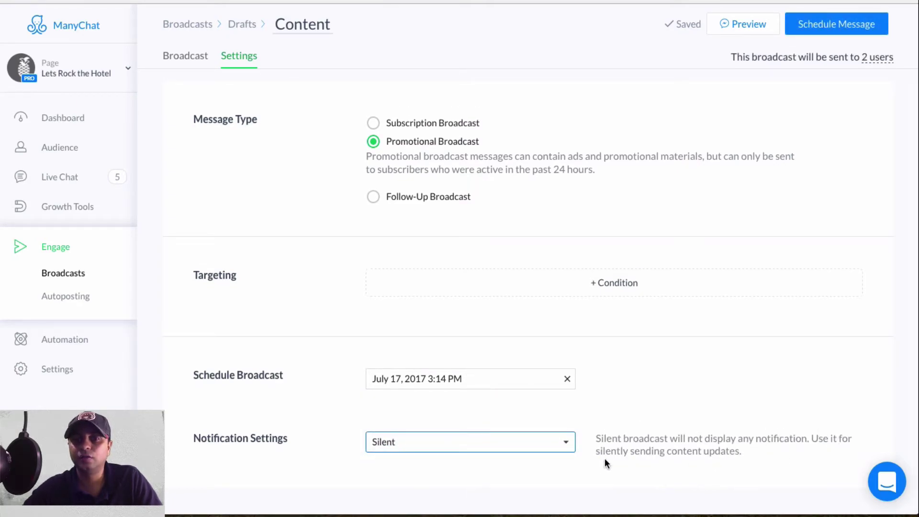
pyautogui.moveTo(742, 451); pyautogui.dragTo(595, 438)
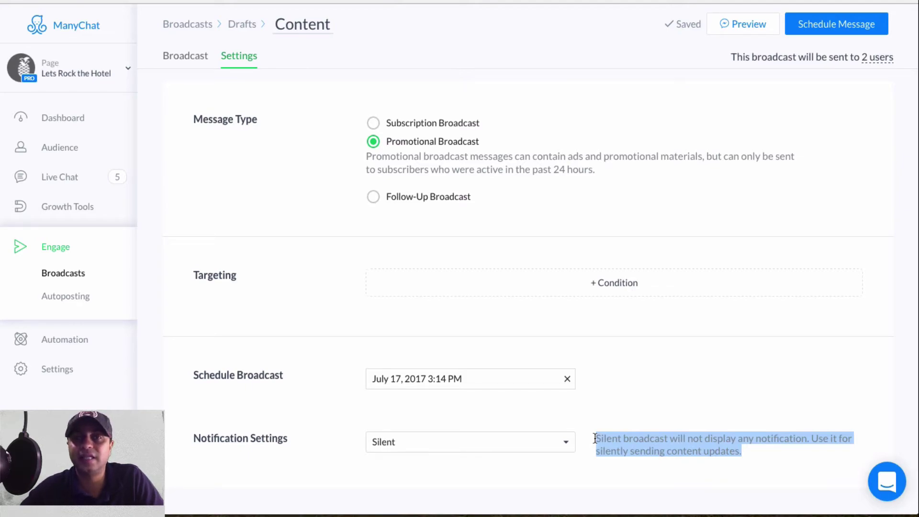
# Step: Set the broadcast's notification setting to Silent Push
pyautogui.click(536, 439)
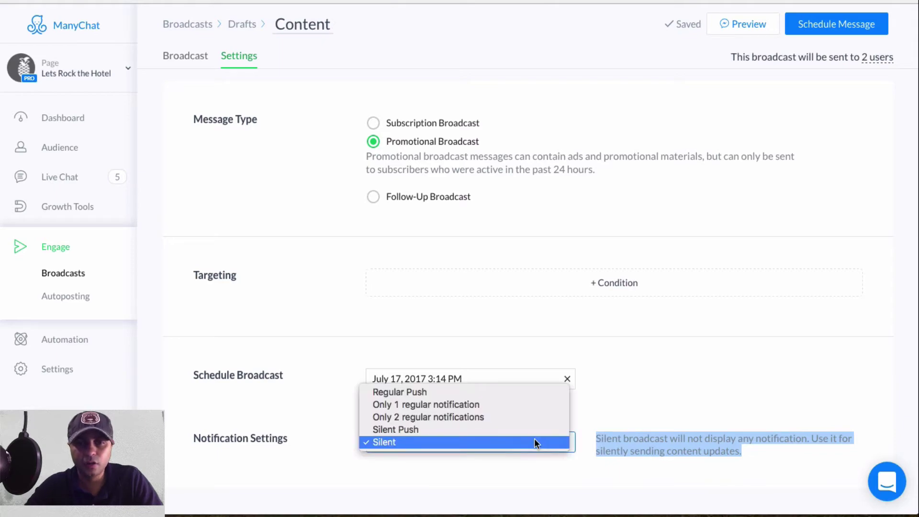
pyautogui.click(475, 428)
pyautogui.scroll(-1, 860, 254)
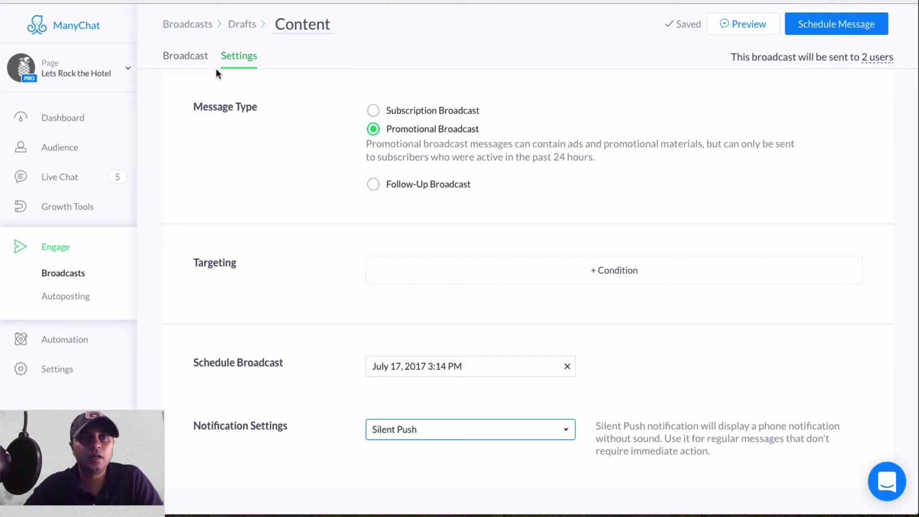
# Step: Return to the broadcast's content and request a preview by sending it to Messenger
pyautogui.click(200, 62)
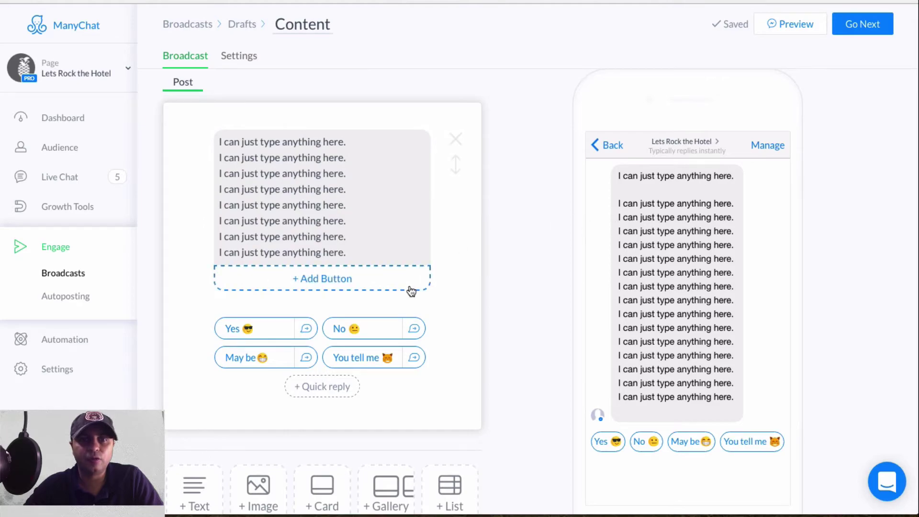
pyautogui.scroll(-2, 410, 292)
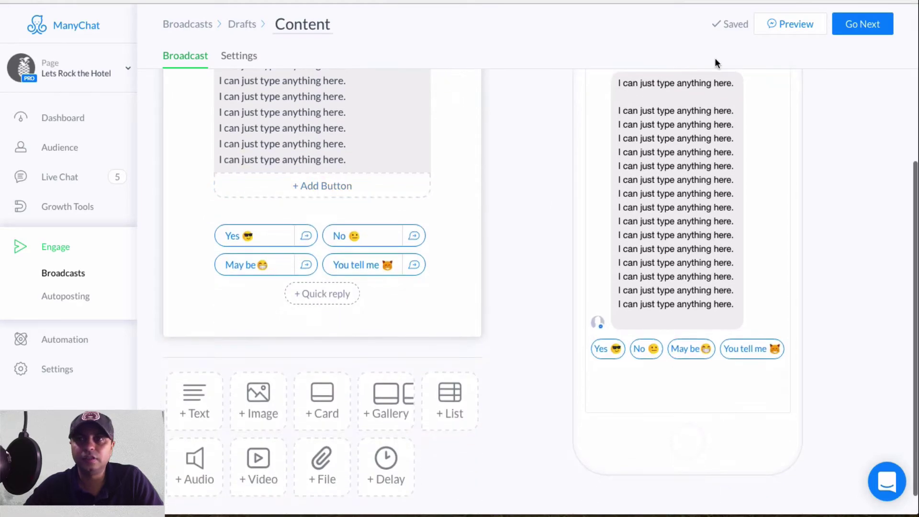
pyautogui.click(790, 28)
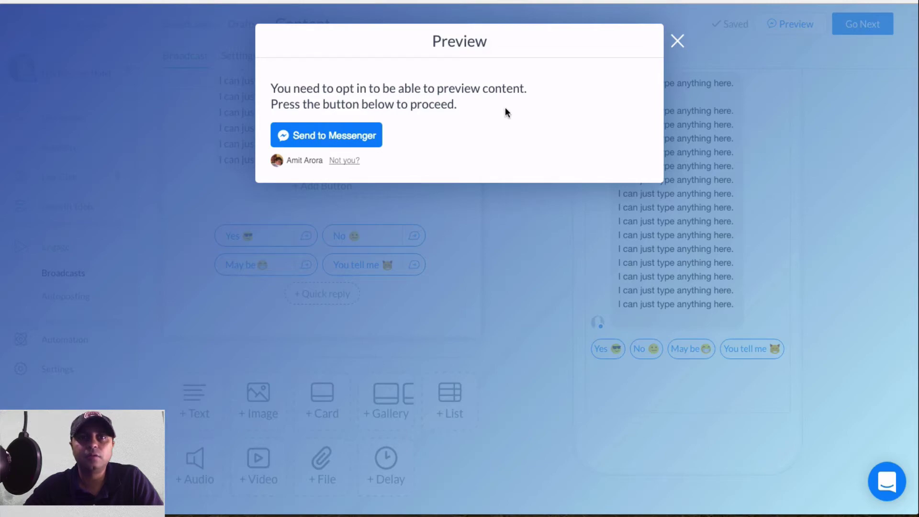
pyautogui.click(342, 135)
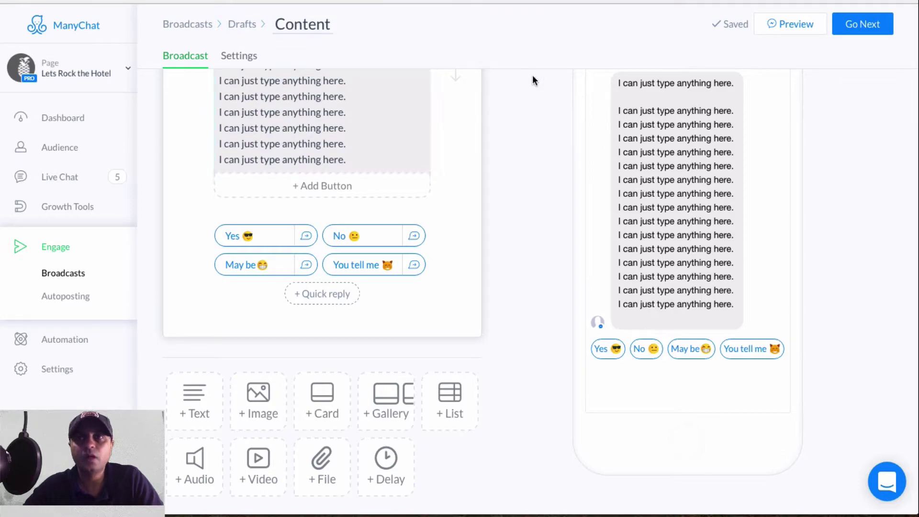
pyautogui.scroll(3, 481, 140)
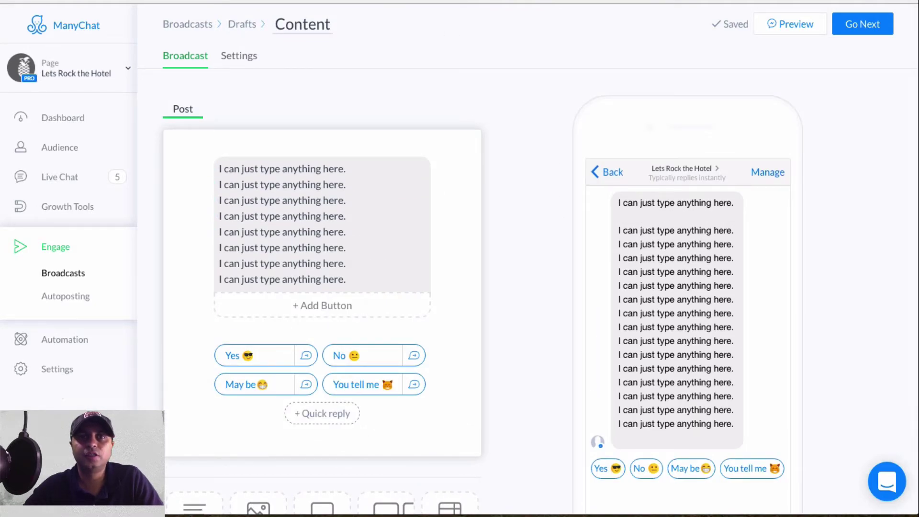
# Step: Switch to Messenger and delete the Lets Rock the Hotel conversation
pyautogui.hotkey('alt', 'Tab')
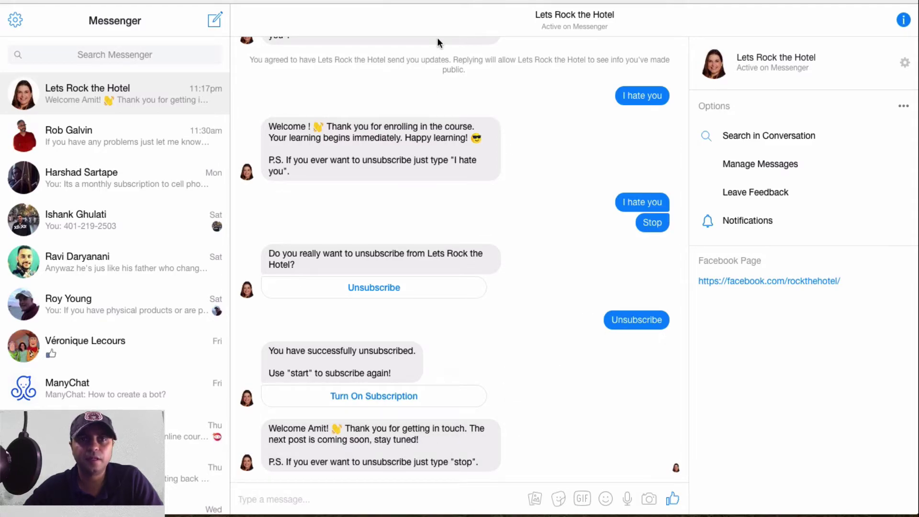
pyautogui.scroll(3, 500, 298)
pyautogui.scroll(-3, 500, 297)
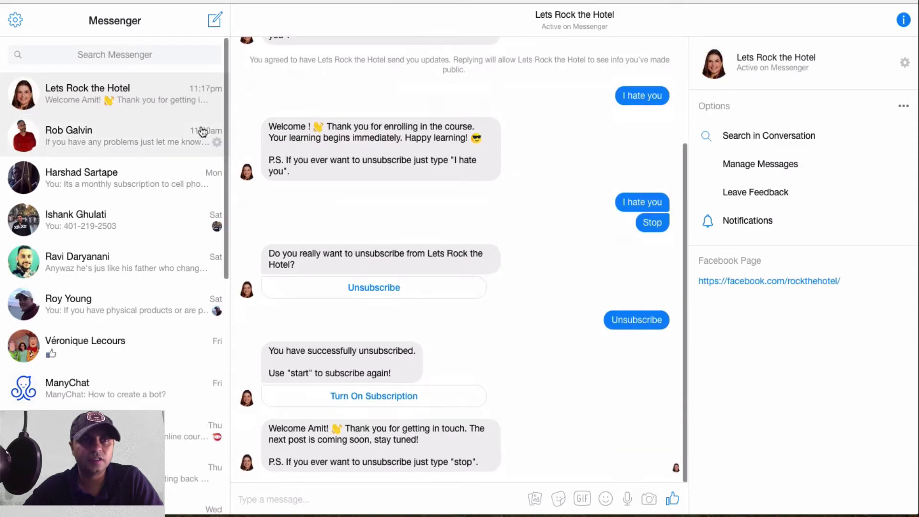
pyautogui.click(217, 100)
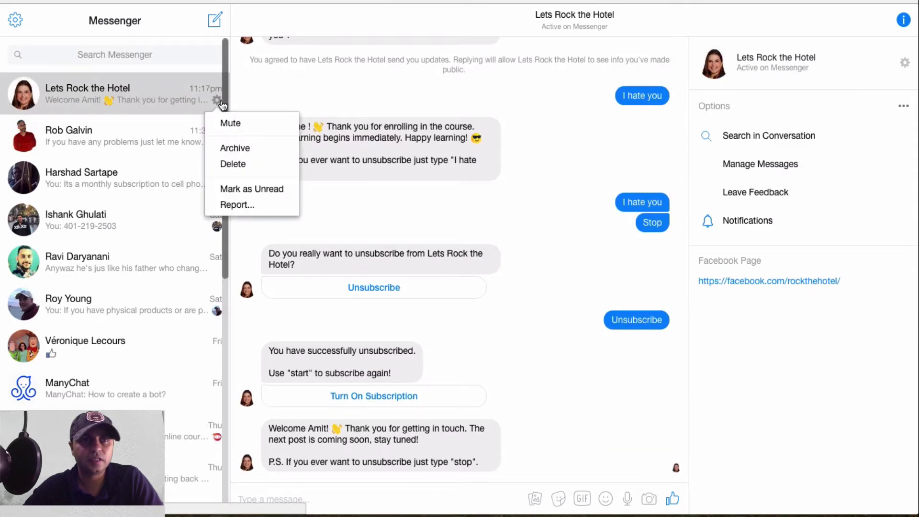
pyautogui.click(227, 163)
pyautogui.click(559, 215)
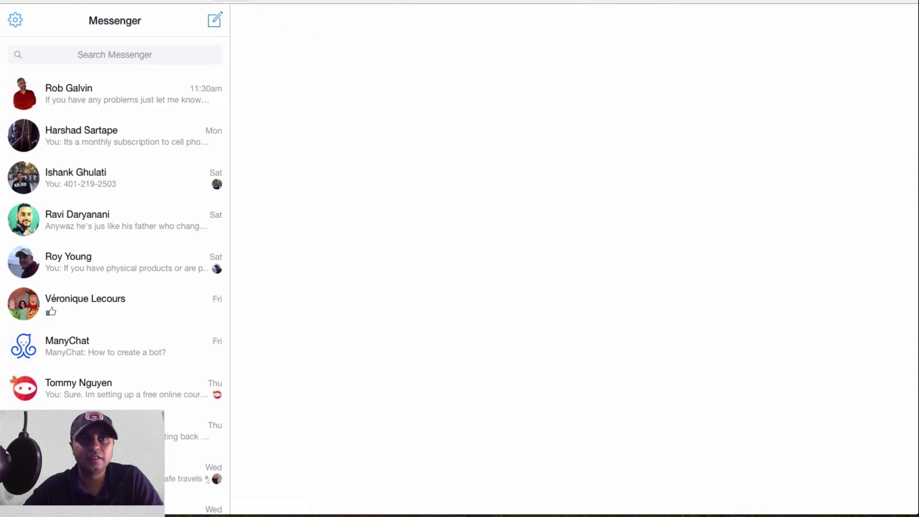
# Step: Switch back to ManyChat, opt in to the broadcast preview with the signed-in Facebook account, and close the preview dialog
pyautogui.press('super+Tab')
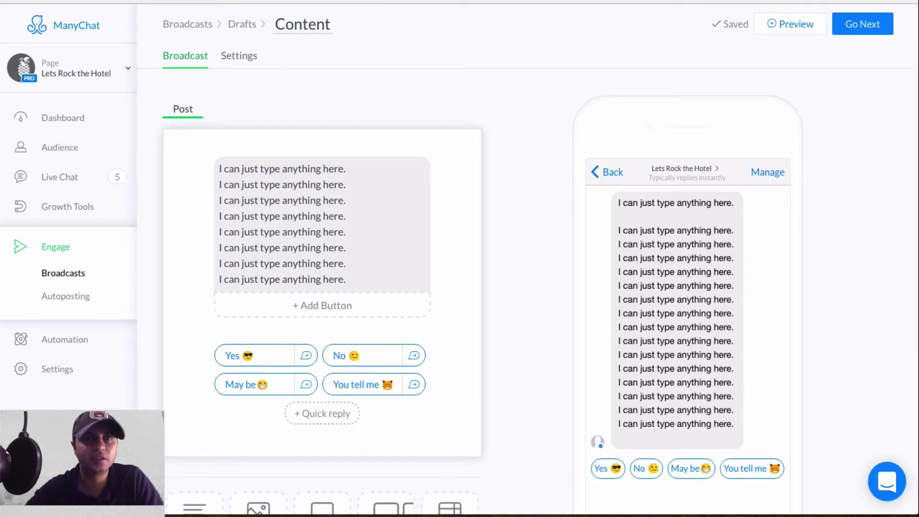
pyautogui.click(787, 34)
pyautogui.click(345, 133)
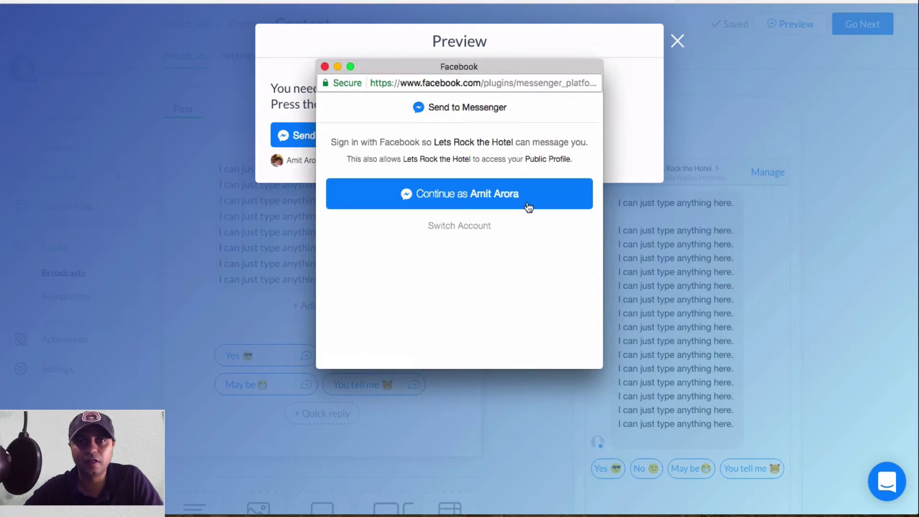
pyautogui.click(464, 191)
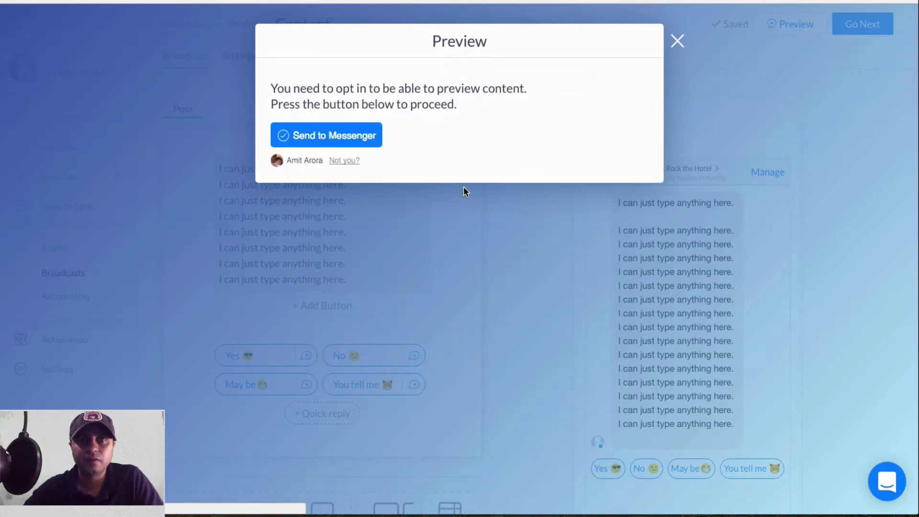
pyautogui.click(677, 40)
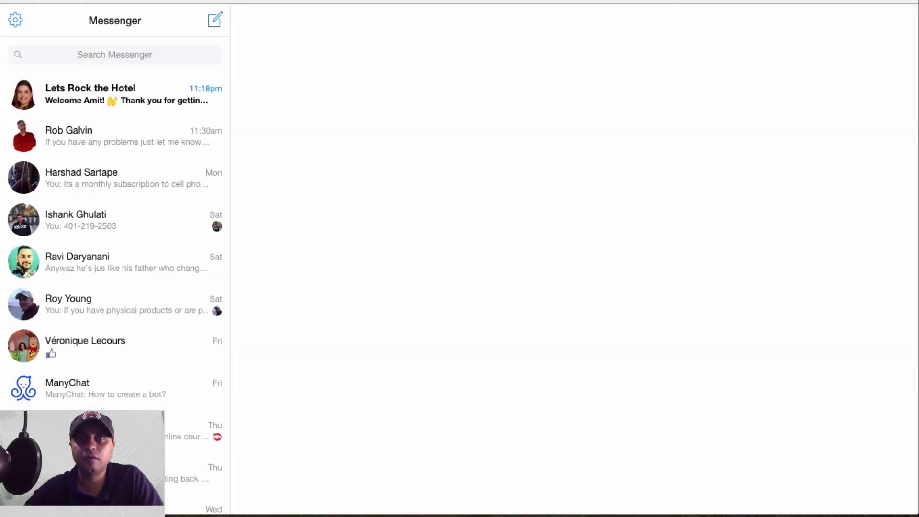
# Step: Open the new Lets Rock the Hotel conversation in Messenger to check its message, and return to the broadcast's content in ManyChat
pyautogui.click(213, 99)
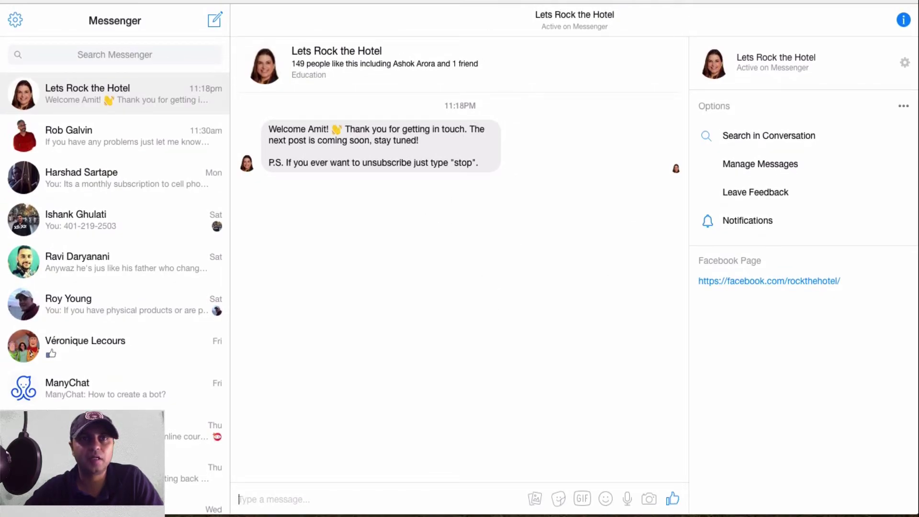
pyautogui.press('super+Tab')
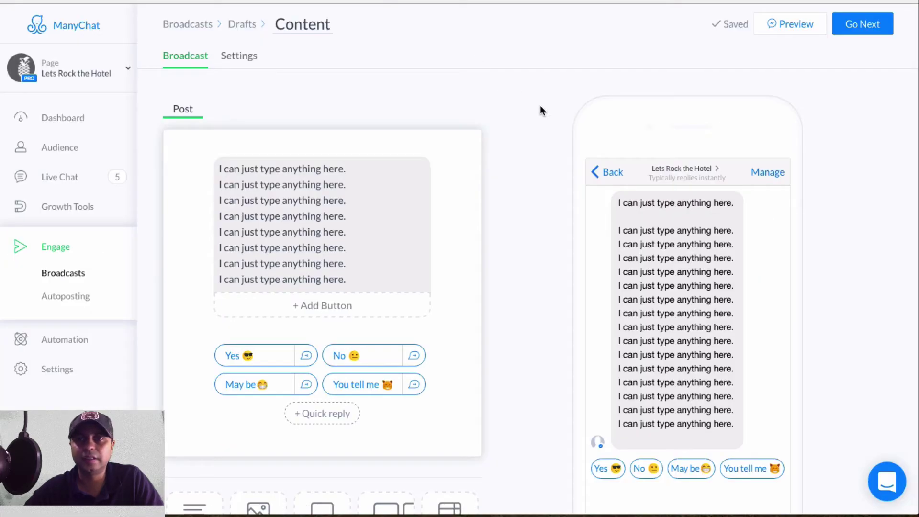
pyautogui.scroll(-3, 769, 269)
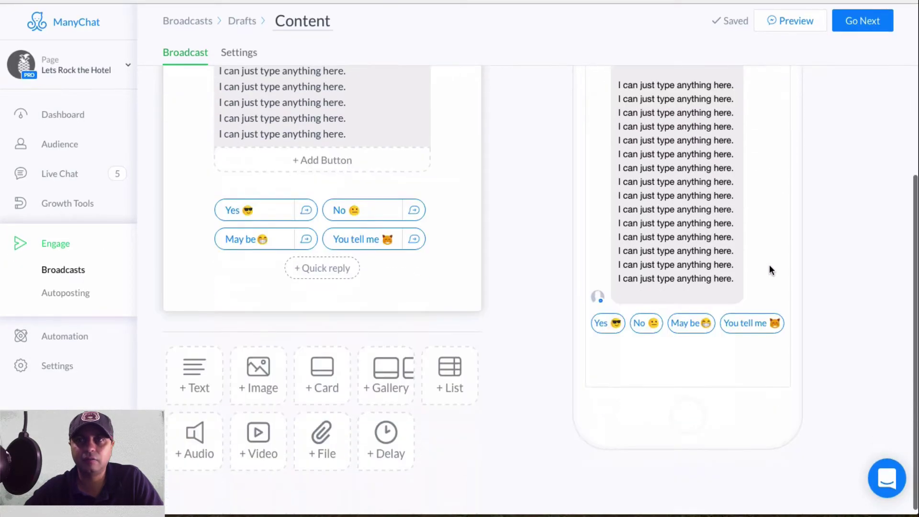
# Step: Request another preview from the broadcast's settings, opt in, check the Lets Rock the Hotel conversation in Messenger, and return to ManyChat
pyautogui.scroll(3, 768, 264)
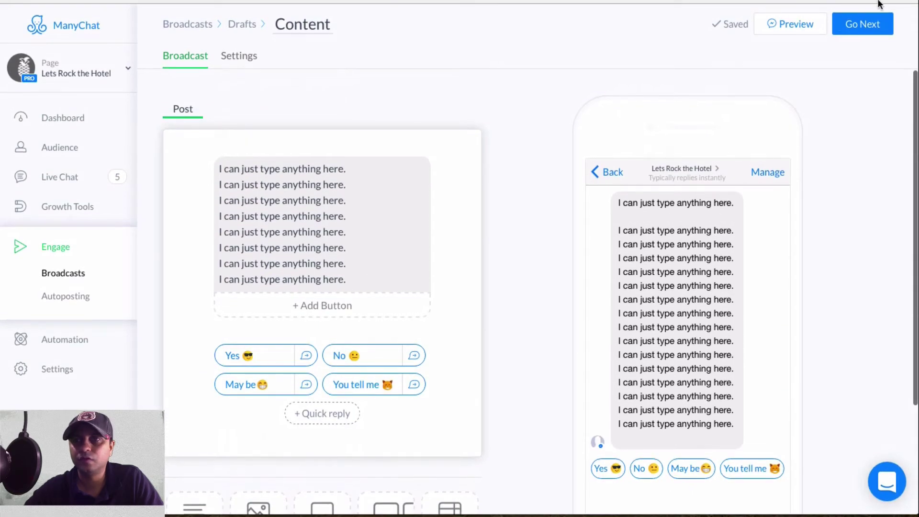
pyautogui.click(866, 21)
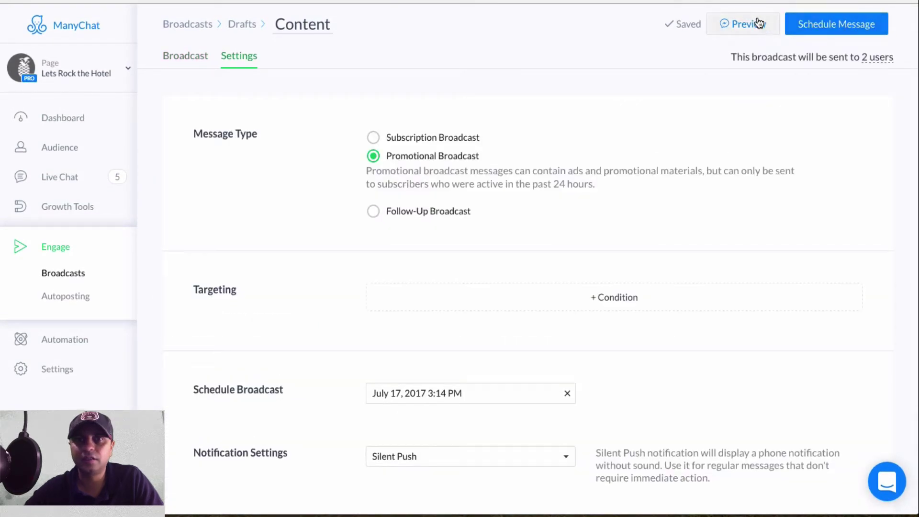
pyautogui.click(745, 27)
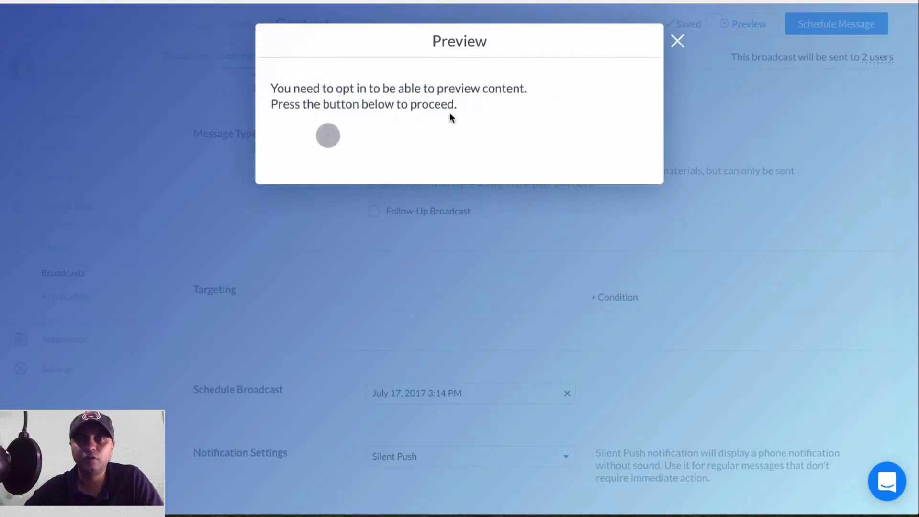
pyautogui.click(357, 139)
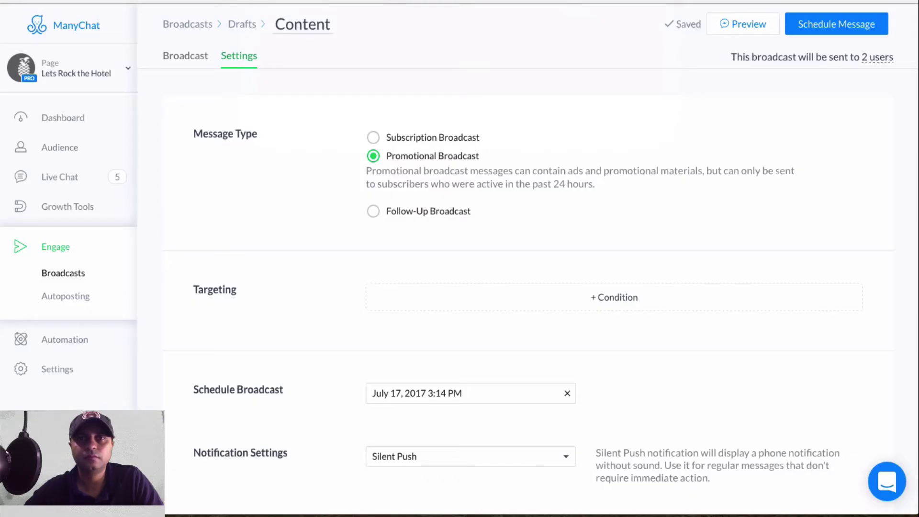
pyautogui.hotkey('ctrl', 'Tab')
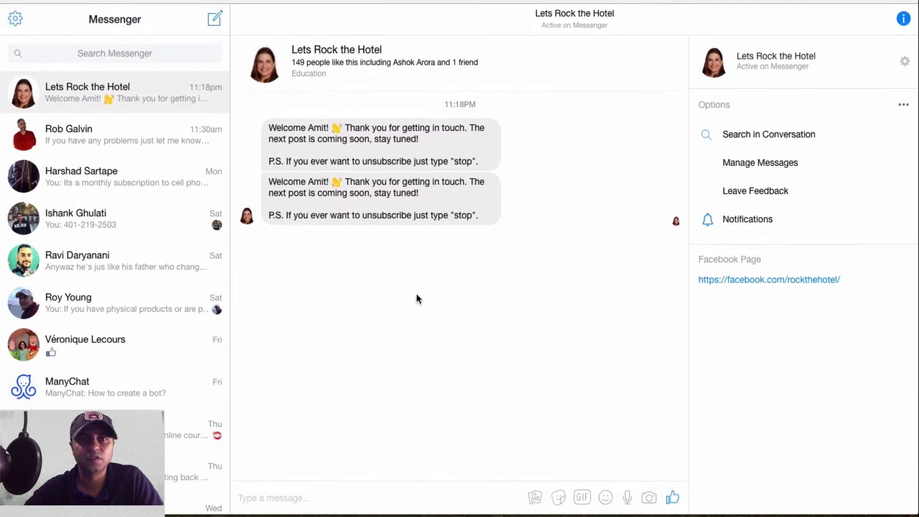
pyautogui.hotkey('ctrl', 'shift', 'Tab')
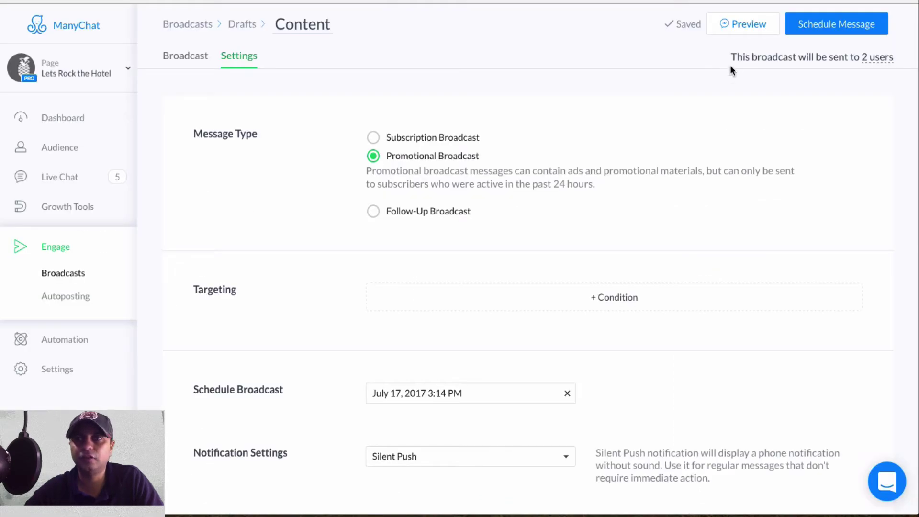
# Step: Return to the broadcast's content and review its message text and quick replies
pyautogui.click(175, 61)
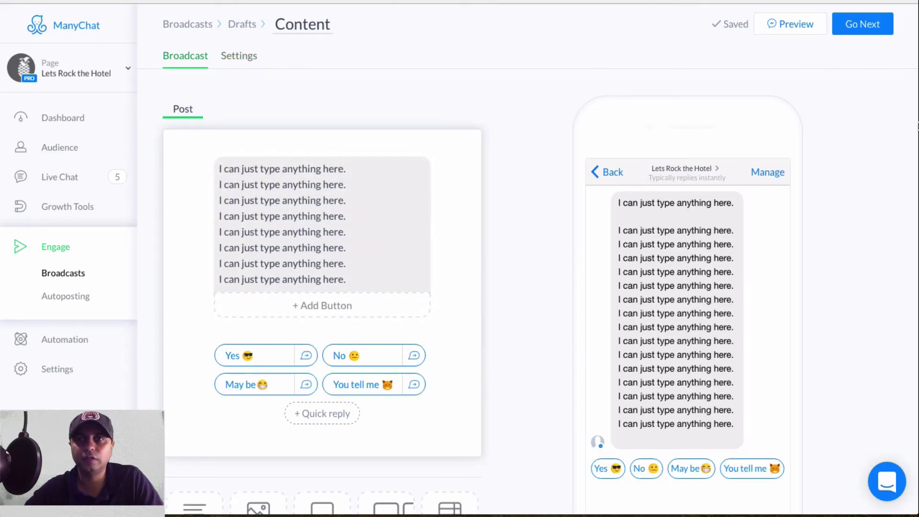
pyautogui.scroll(-3, 671, 245)
pyautogui.scroll(3, 645, 277)
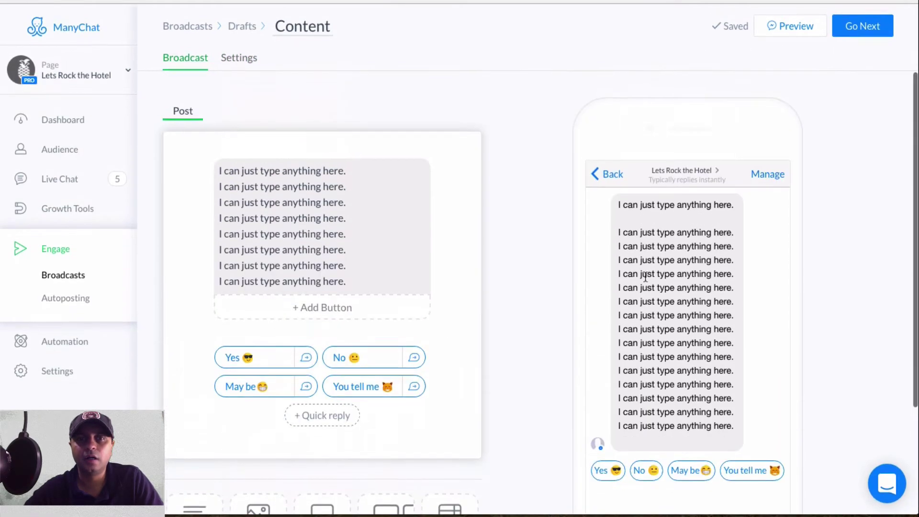
pyautogui.scroll(-3, 646, 276)
pyautogui.scroll(3, 646, 277)
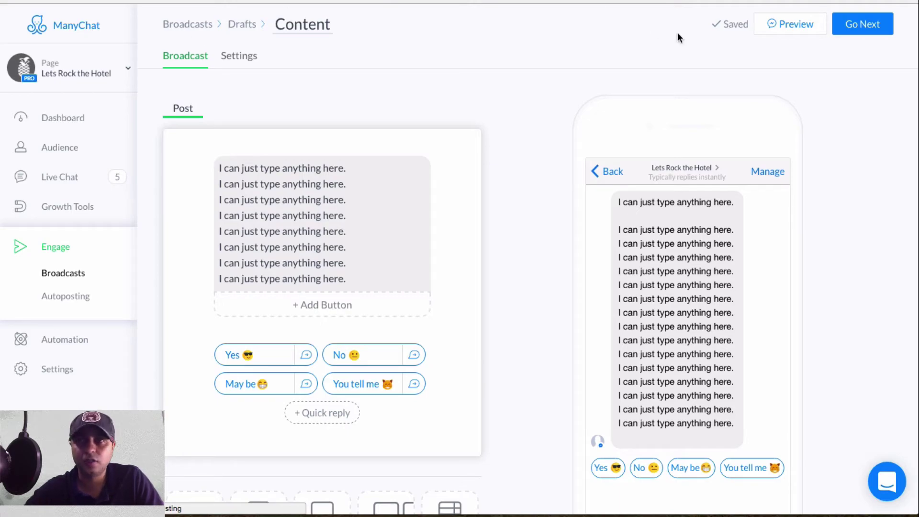
# Step: Open the draft broadcasts and delete both drafts, "I can just type anything here..." and "Message"
pyautogui.click(231, 24)
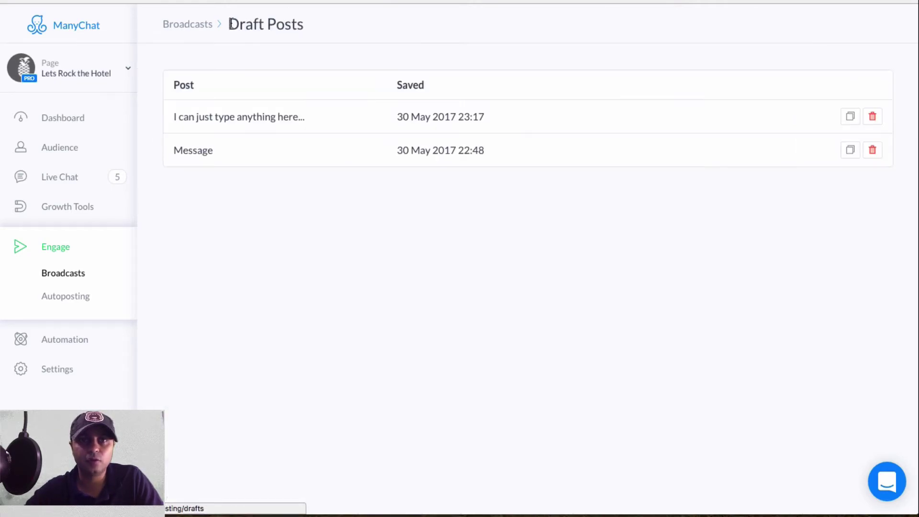
pyautogui.click(872, 120)
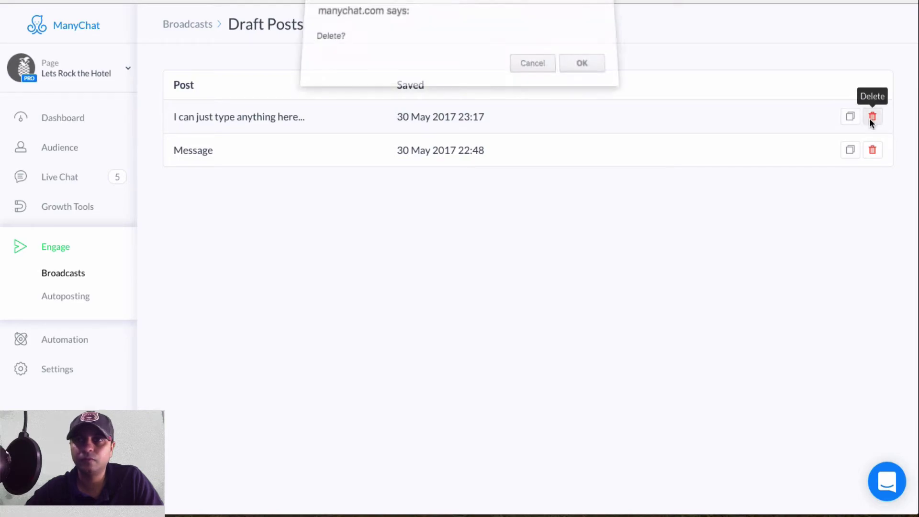
pyautogui.click(583, 70)
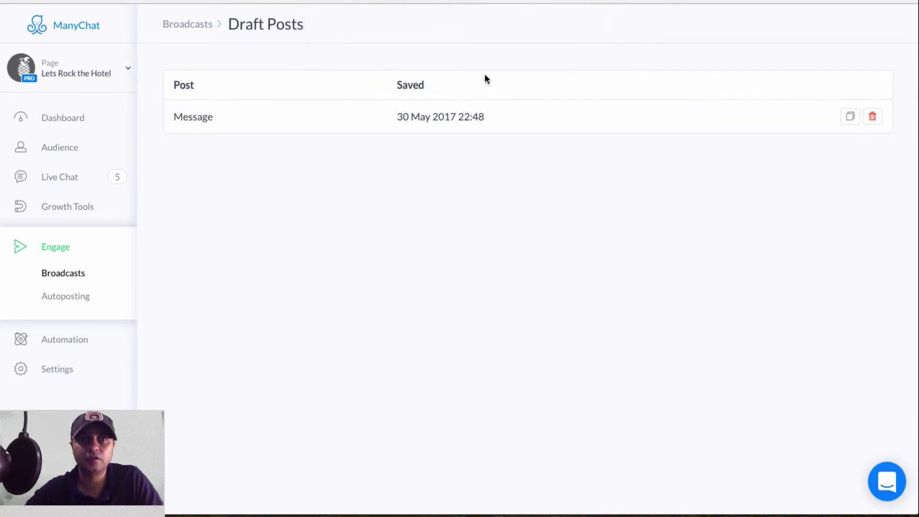
pyautogui.click(872, 116)
pyautogui.click(579, 71)
# Step: View the Autoposting page and examine the active subscribers chart on the Dashboard
pyautogui.click(70, 299)
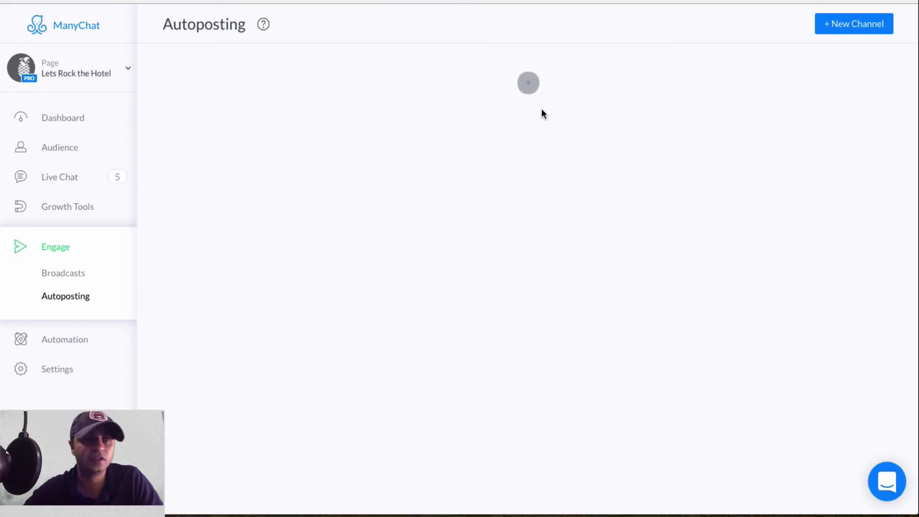
pyautogui.click(79, 130)
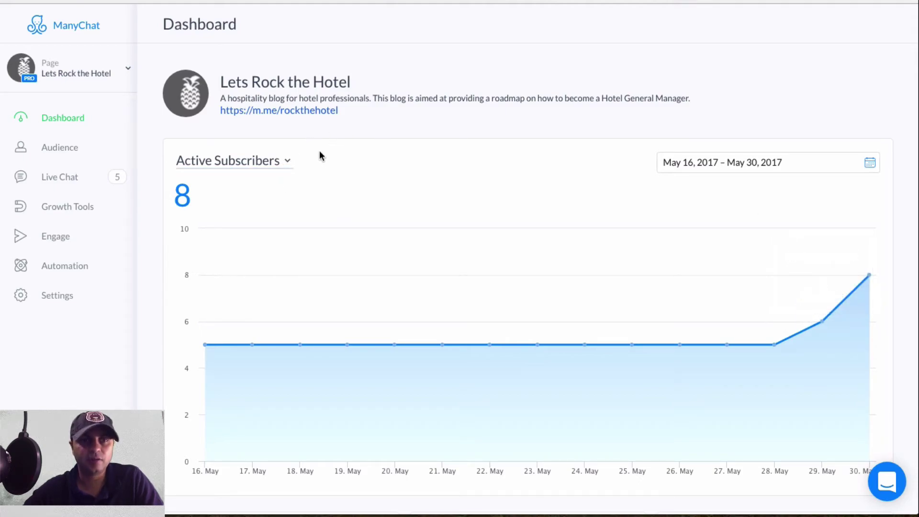
pyautogui.scroll(-2, 320, 152)
pyautogui.scroll(2, 268, 106)
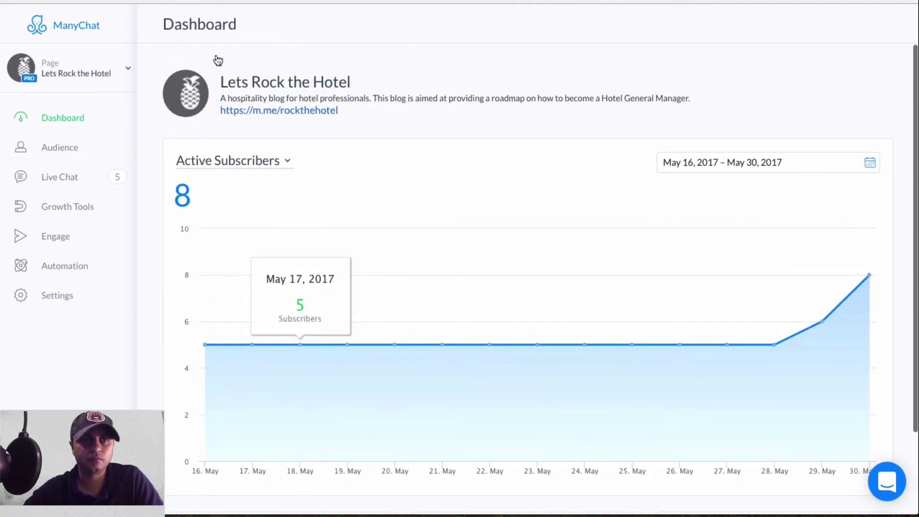
# Step: Look through the Audience list, view the most recent subscriber's profile with all custom fields, and close it
pyautogui.click(73, 148)
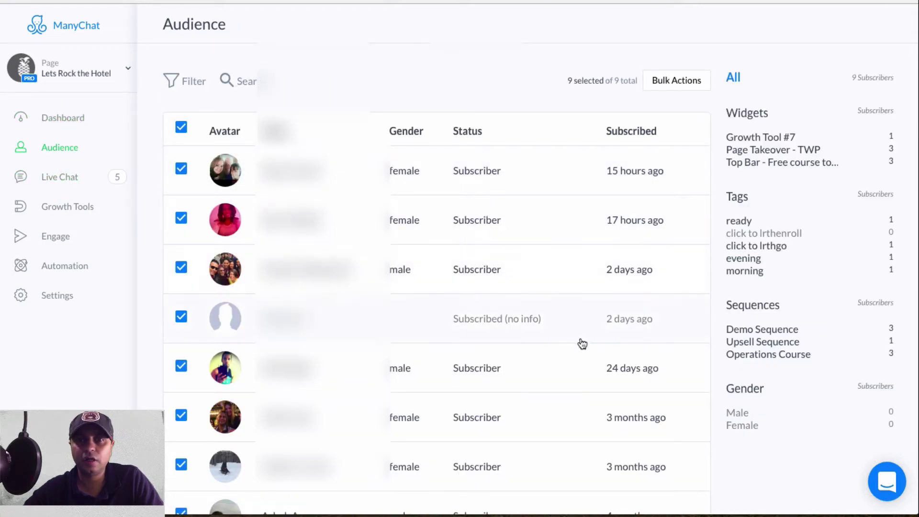
pyautogui.scroll(-1, 560, 220)
pyautogui.scroll(1, 560, 220)
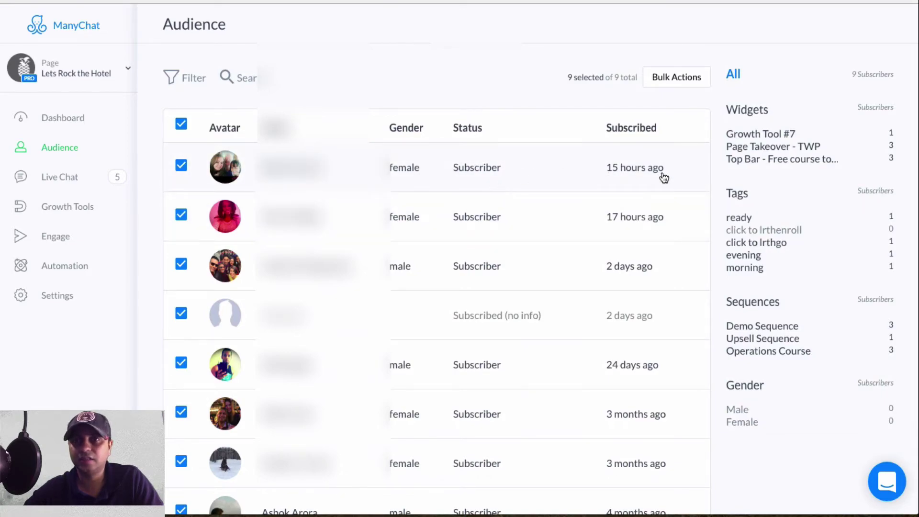
pyautogui.click(638, 163)
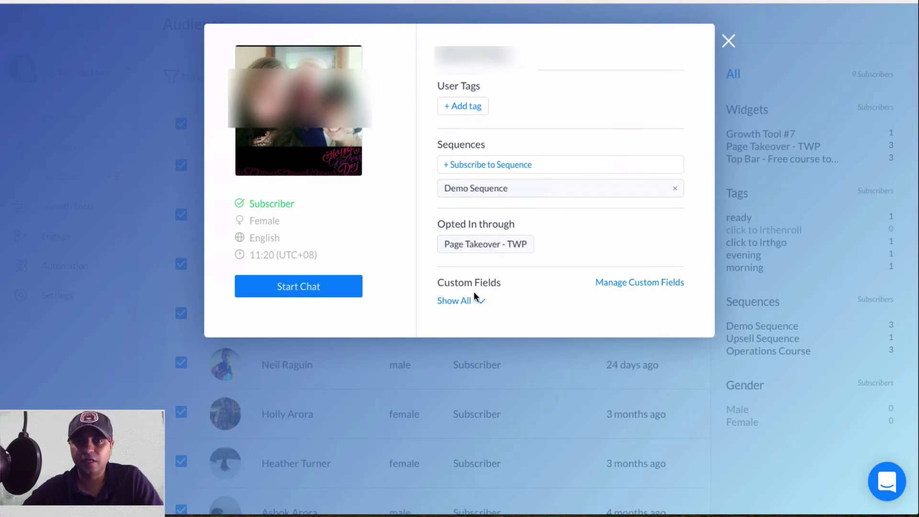
pyautogui.click(469, 302)
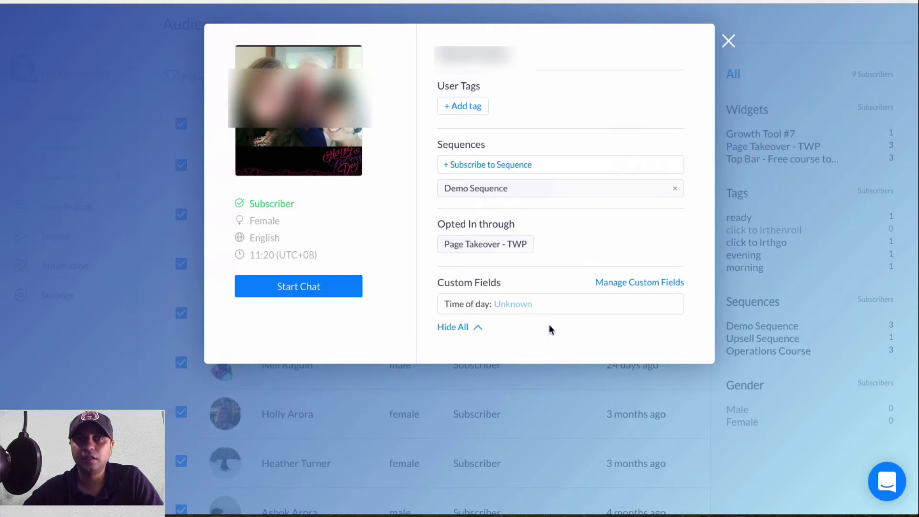
pyautogui.click(728, 42)
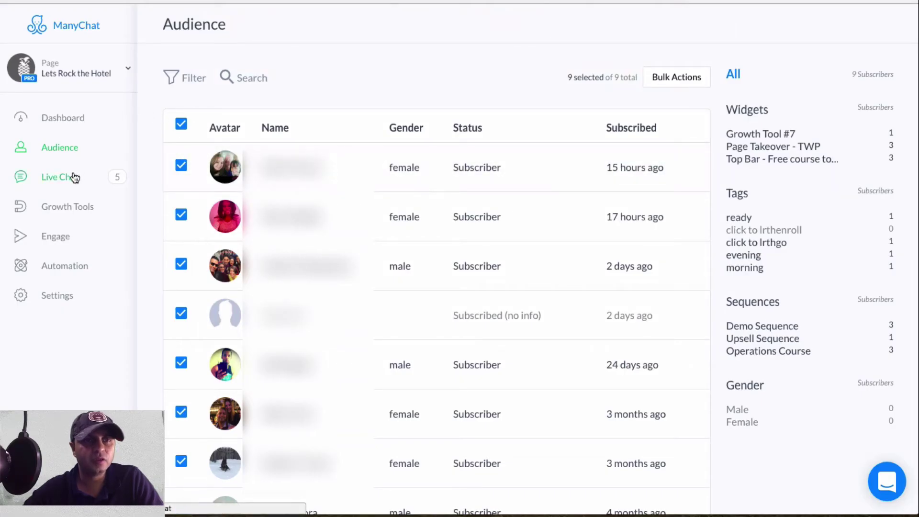
# Step: View the open Live Chat conversations and examine the widget types offered for a new growth tool
pyautogui.click(75, 177)
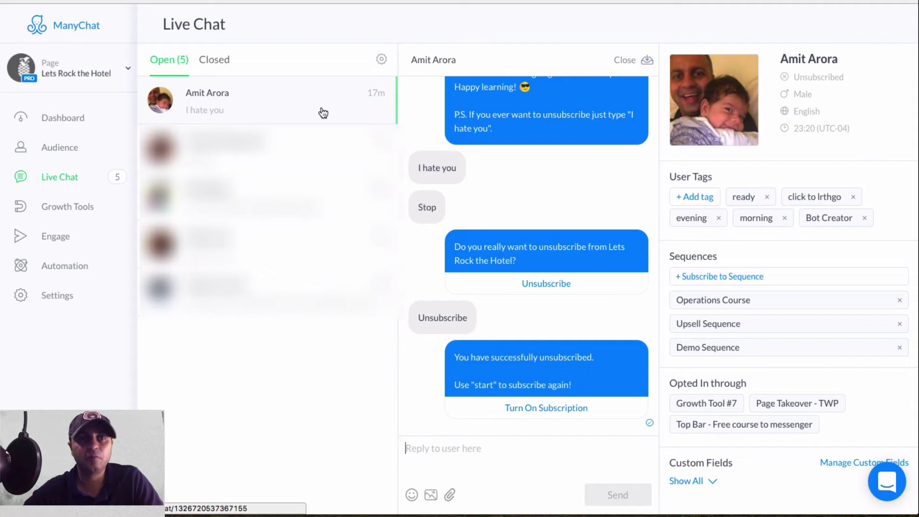
pyautogui.click(78, 218)
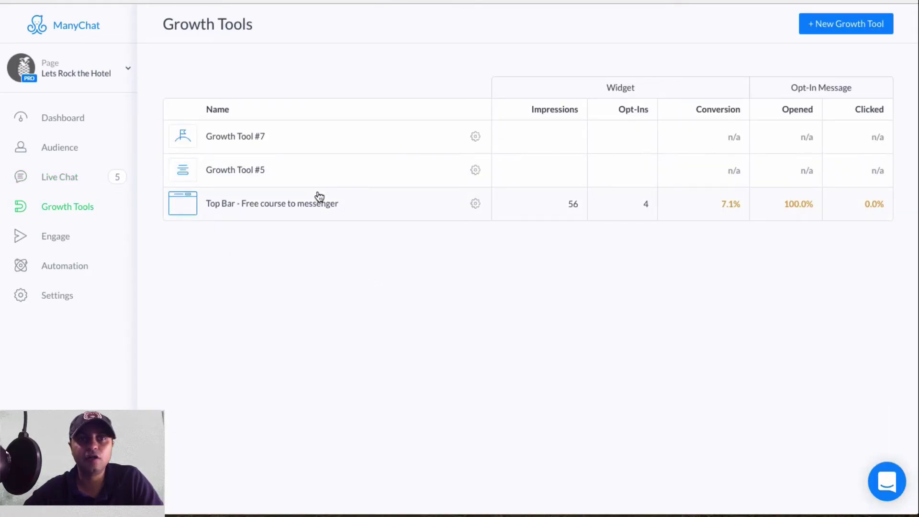
pyautogui.click(853, 31)
pyautogui.scroll(-1, 220, 223)
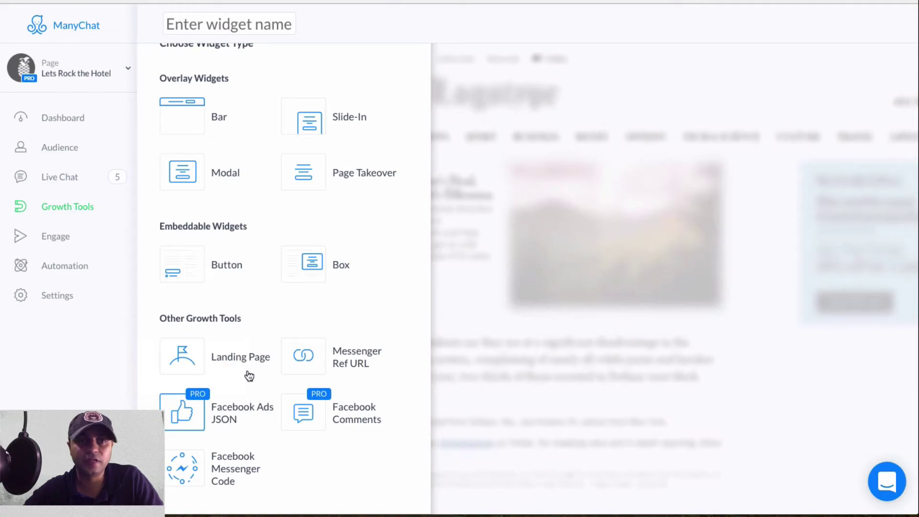
# Step: View the Broadcasts overview and the Main Menu and Default Reply pages under Automation
pyautogui.click(71, 235)
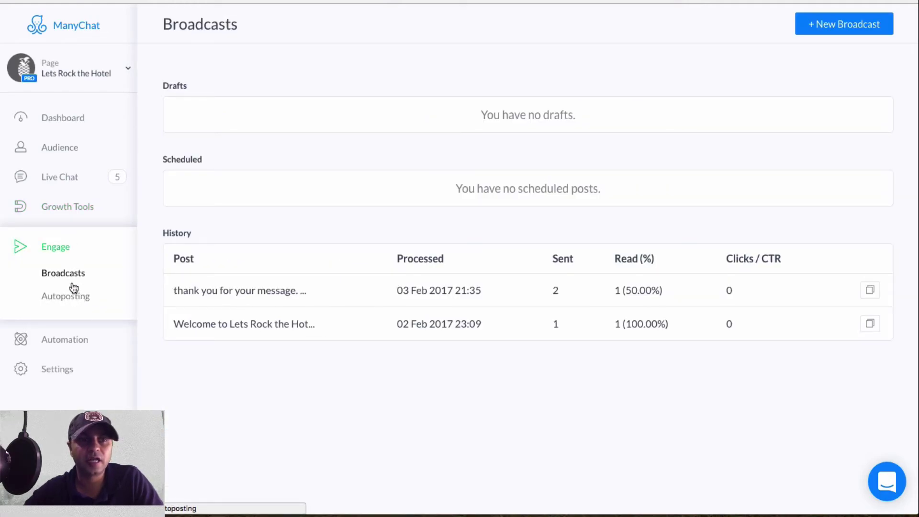
pyautogui.click(80, 344)
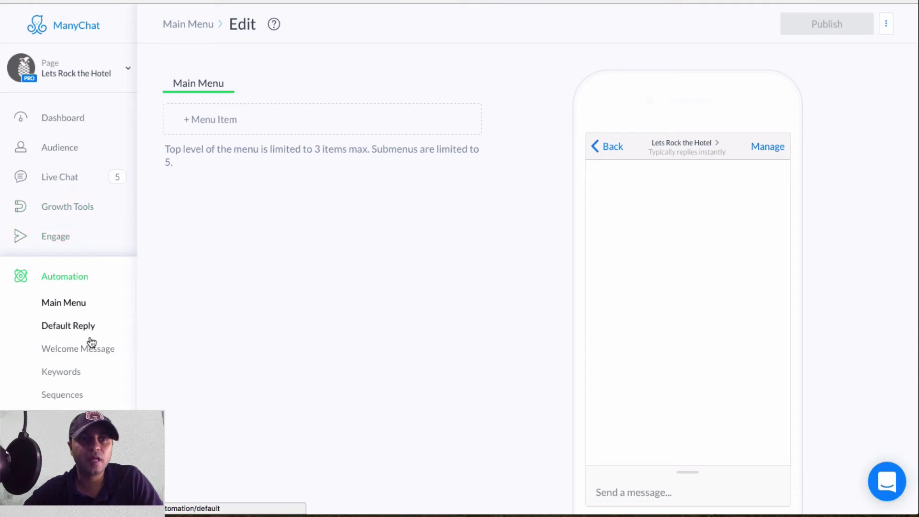
pyautogui.click(87, 331)
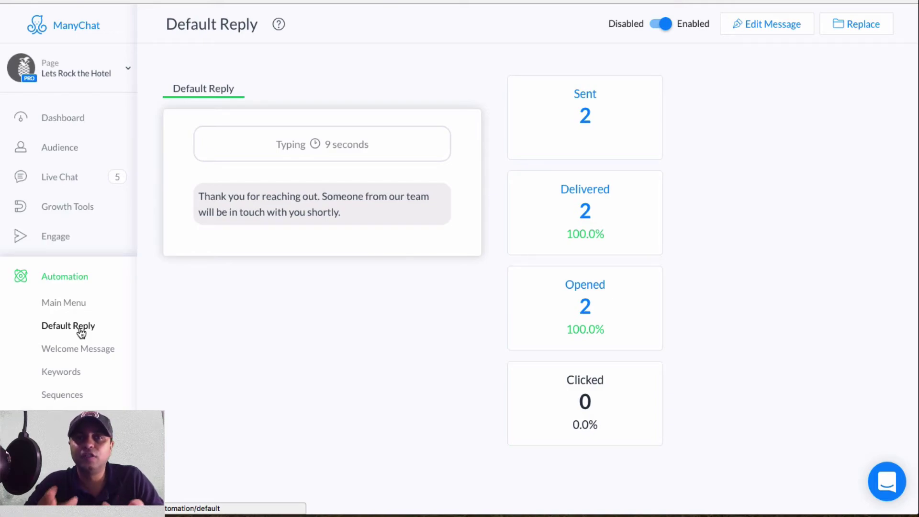
# Step: Switch to Messenger, send "What's happening?" to Lets Rock the Hotel to test the default reply, and return to ManyChat
pyautogui.press('super+Tab')
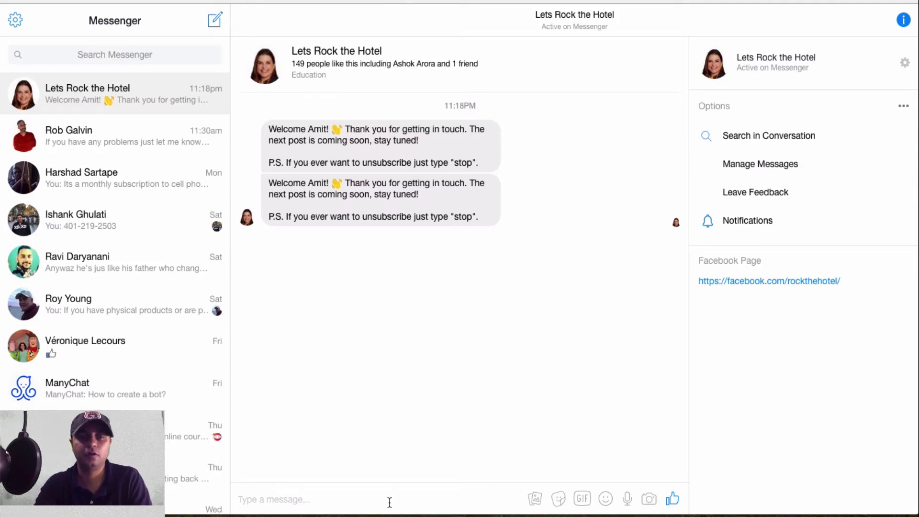
pyautogui.write("What's ha")
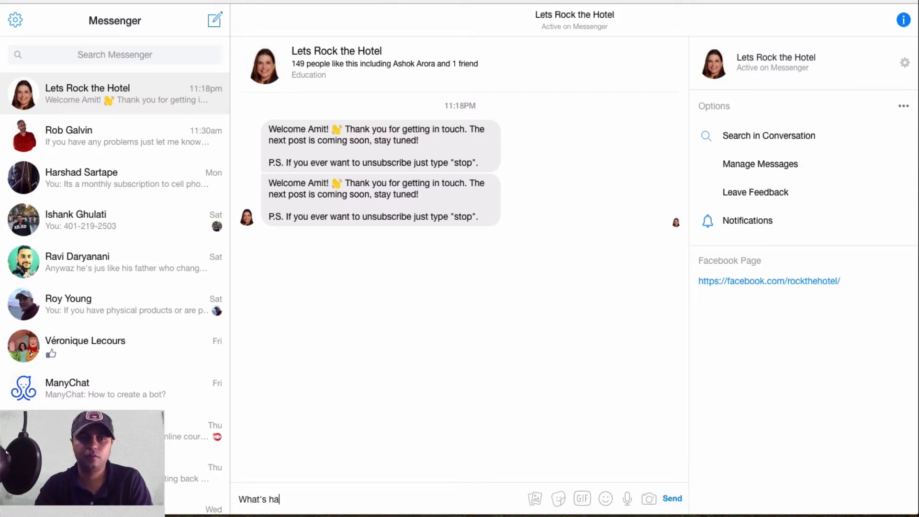
pyautogui.write('ppening?')
pyautogui.press('Return')
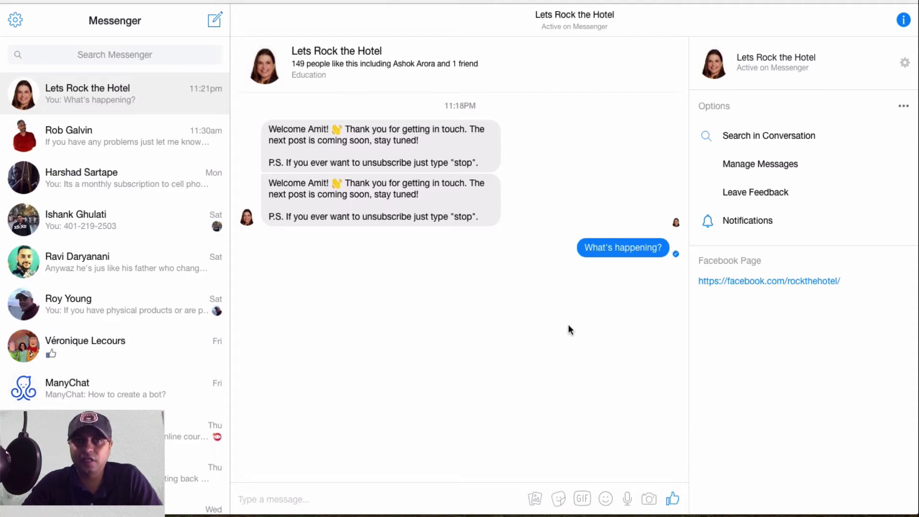
pyautogui.press('super+Tab')
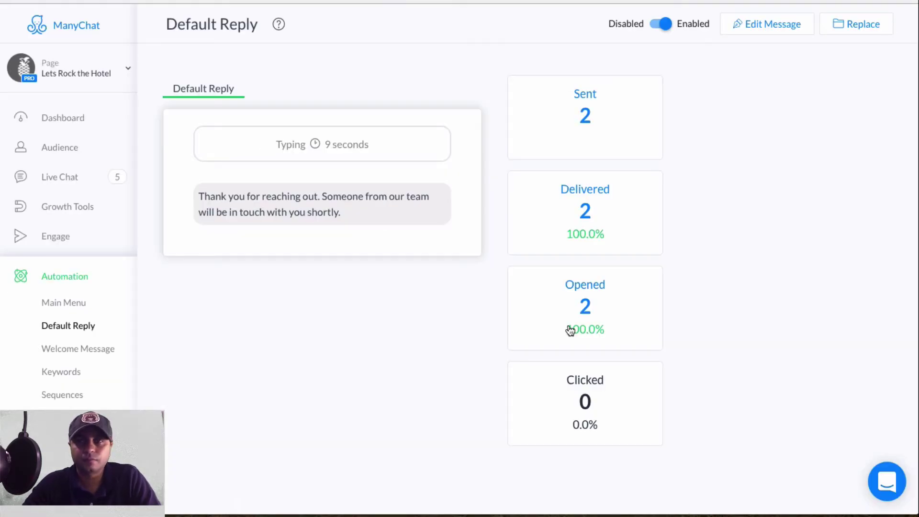
# Step: View the Welcome Message, and switch to Messenger to send "Start" to Lets Rock the Hotel
pyautogui.click(79, 354)
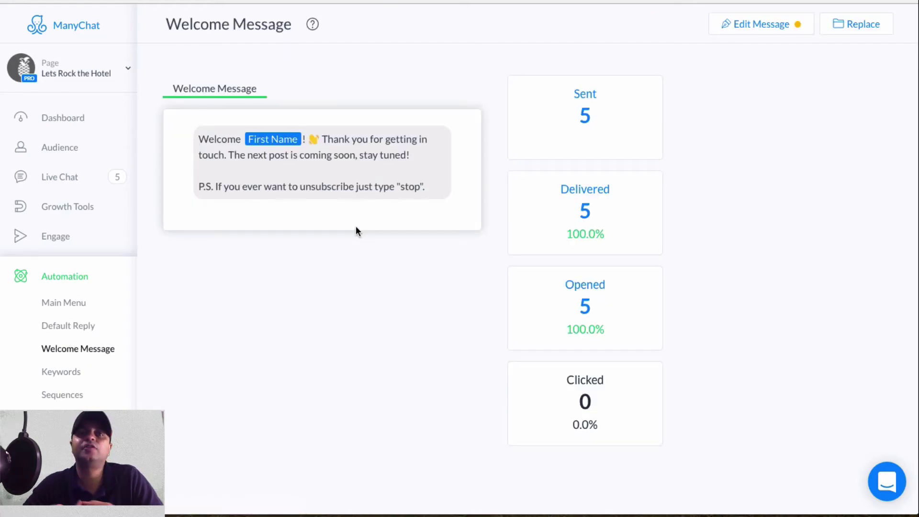
pyautogui.press('super+Tab')
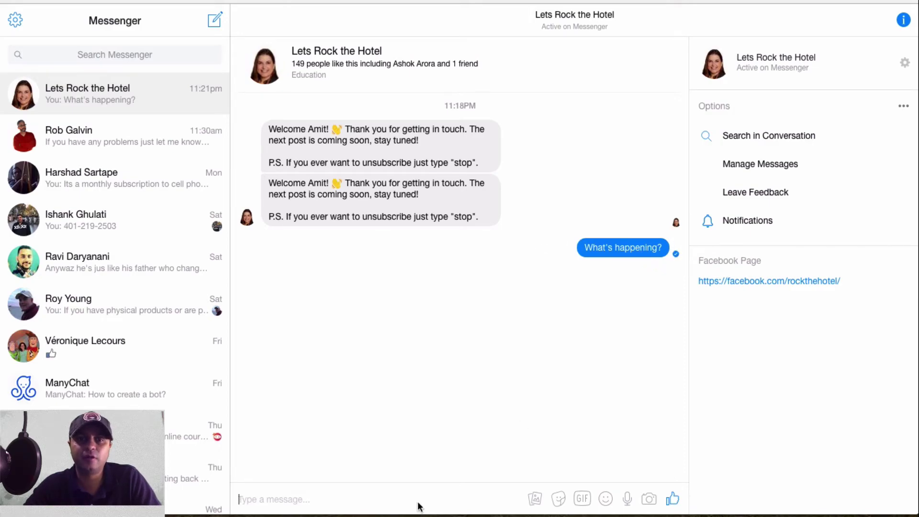
pyautogui.click(357, 499)
pyautogui.write('Start')
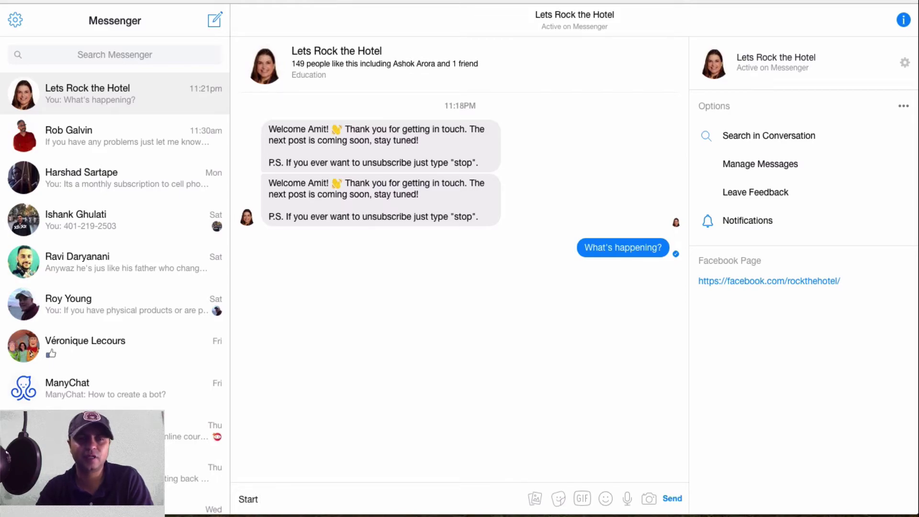
pyautogui.press('Return')
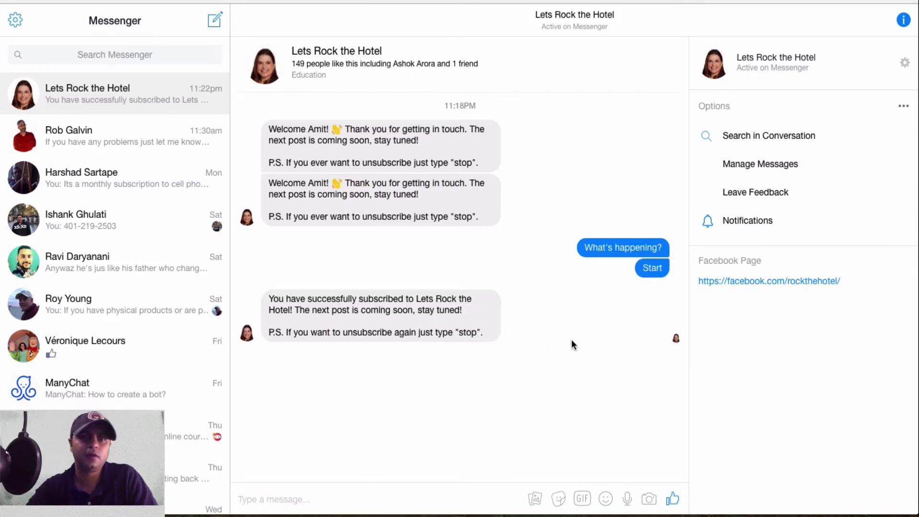
# Step: Send "What's happening" to Lets Rock the Hotel in Messenger
pyautogui.click(417, 498)
pyautogui.write('What')
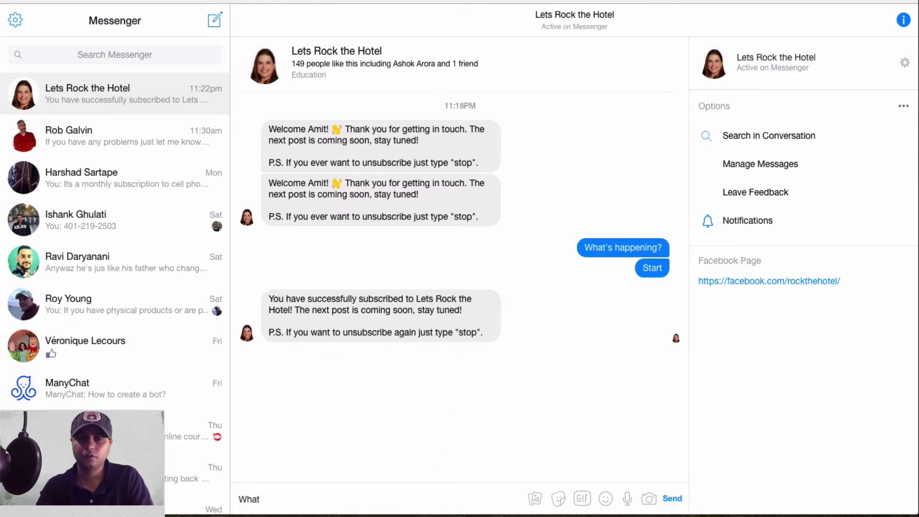
pyautogui.write("'s happening")
pyautogui.press('Return')
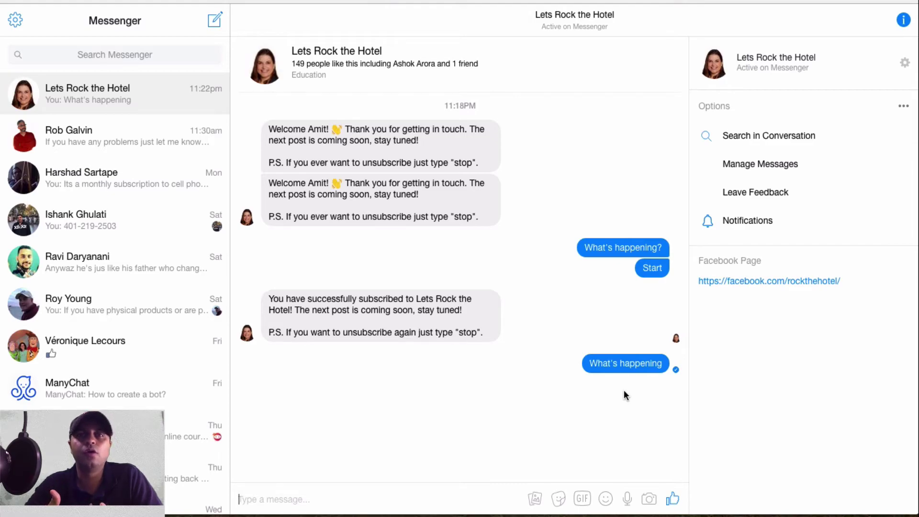
# Step: Switch back to ManyChat and view the Keywords rules, including the additional action attached to the Free Course rule
pyautogui.hotkey('ctrl', 'Tab')
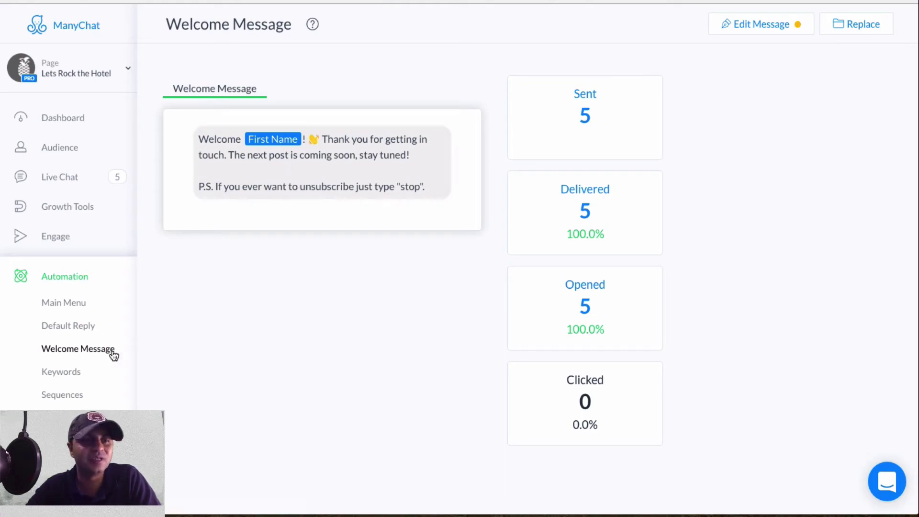
pyautogui.click(69, 373)
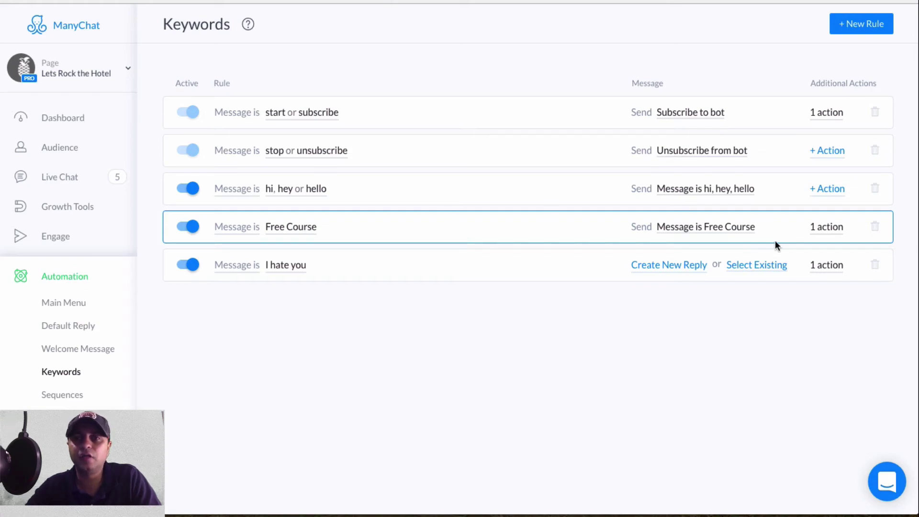
pyautogui.click(832, 229)
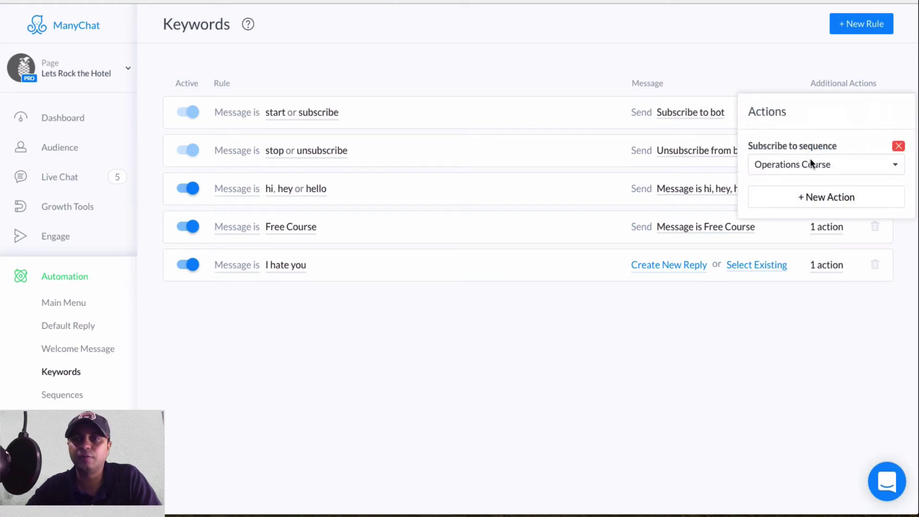
pyautogui.click(610, 386)
# Step: Switch to Messenger and send "Free Course" to Lets Rock the Hotel to test the keyword rule
pyautogui.hotkey('alt', 'Tab')
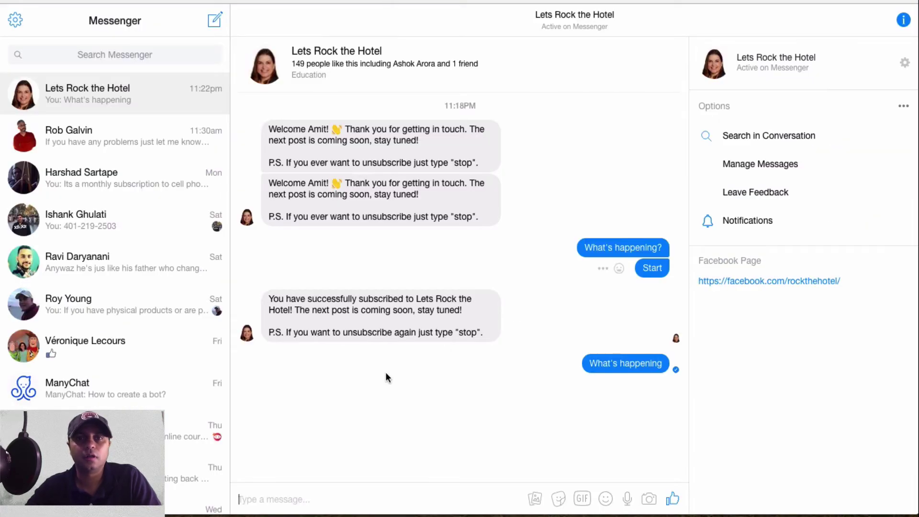
pyautogui.click(359, 495)
pyautogui.write('Free Course')
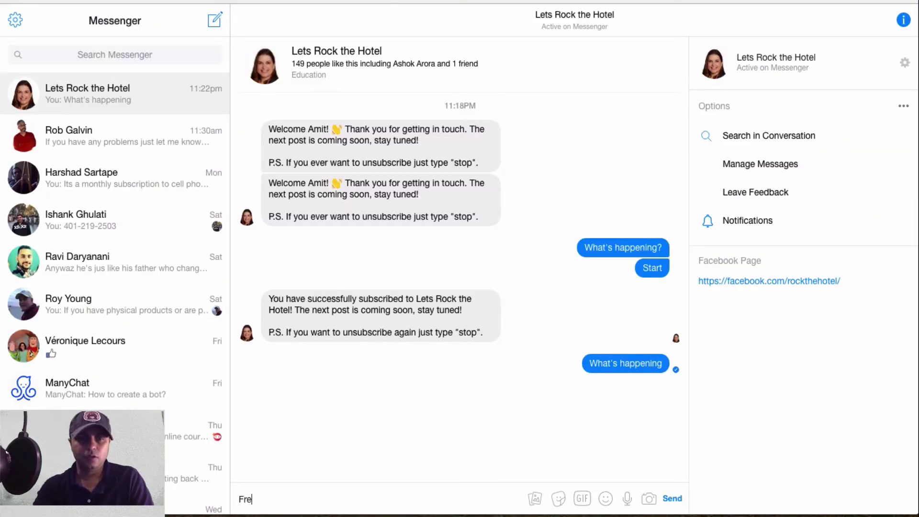
pyautogui.press('Return')
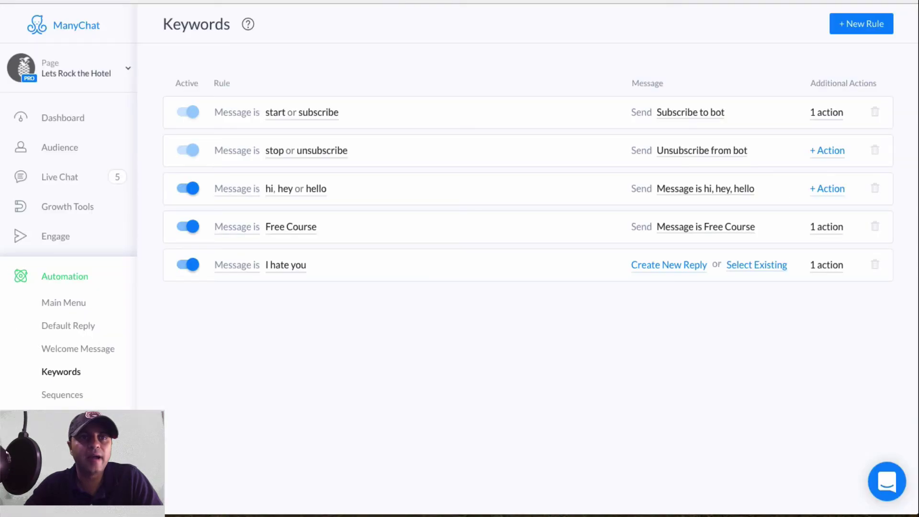
# Step: Return to ManyChat and examine the tags, sequences and opt-ins in the last listed subscriber's profile in the Audience list
pyautogui.click(67, 151)
pyautogui.scroll(-3, 353, 289)
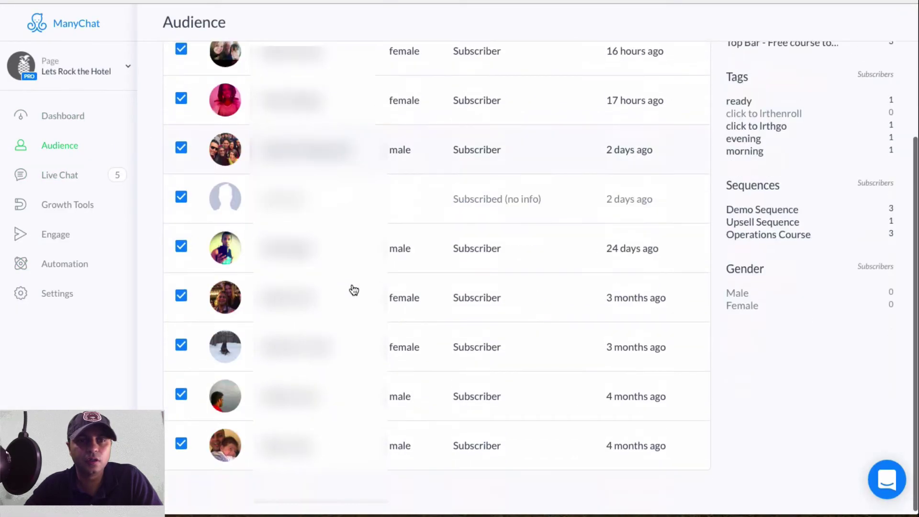
pyautogui.click(312, 449)
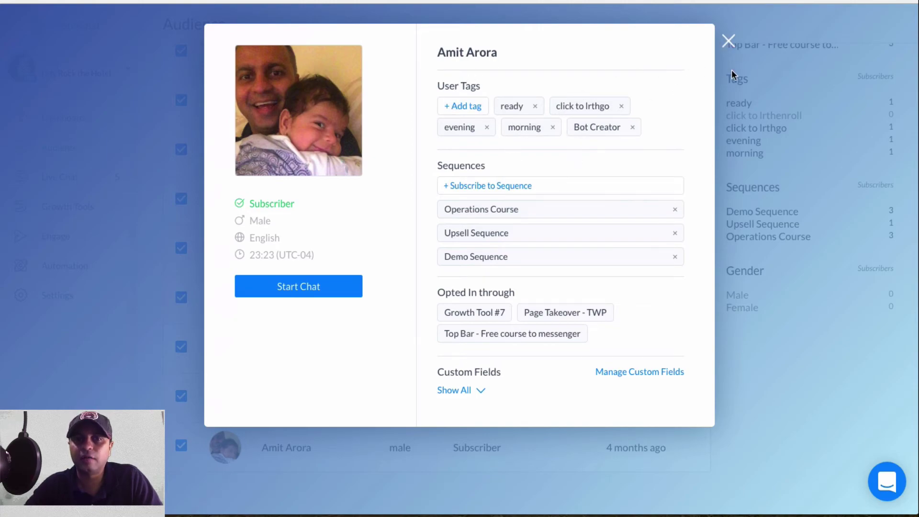
pyautogui.click(728, 42)
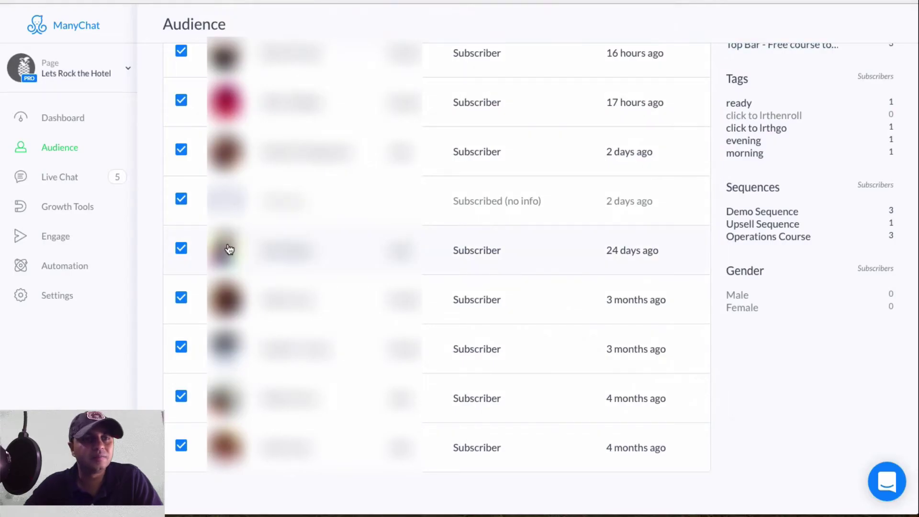
# Step: View the automation Sequences and examine the scheduled messages of the Operations Course sequence
pyautogui.click(71, 271)
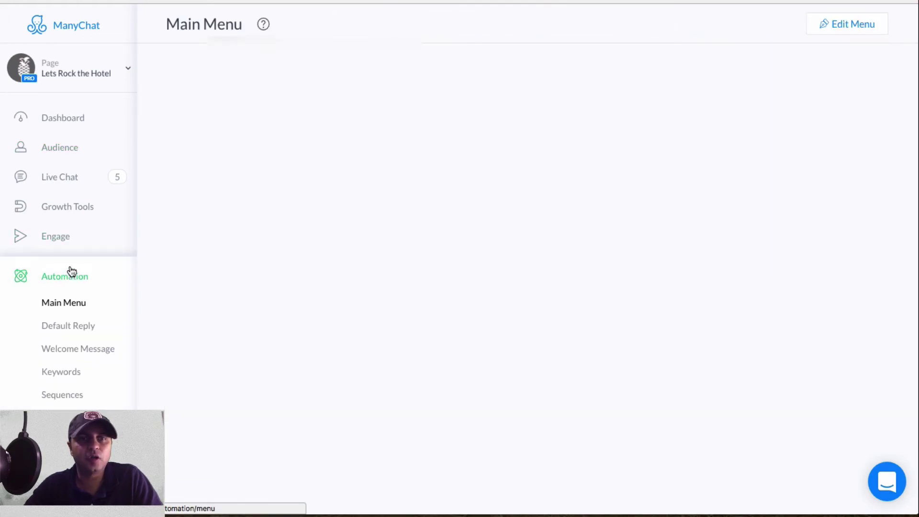
pyautogui.click(59, 392)
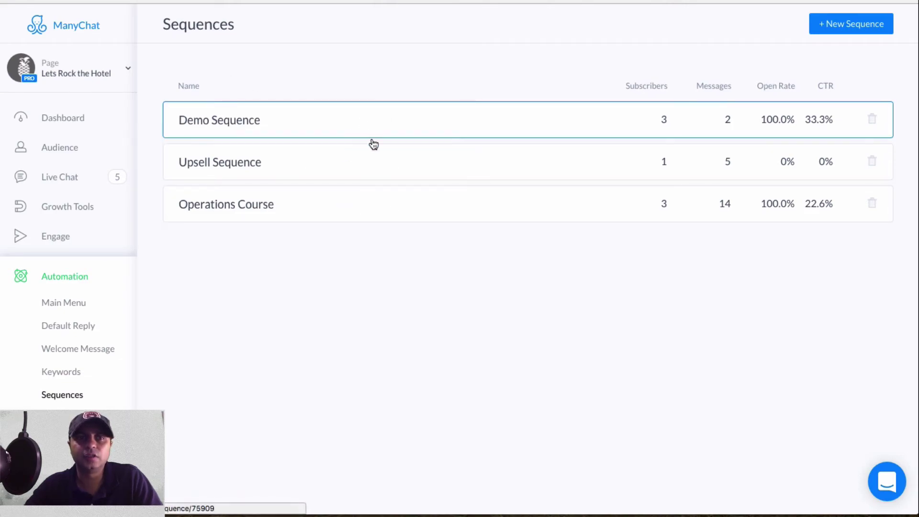
pyautogui.click(367, 207)
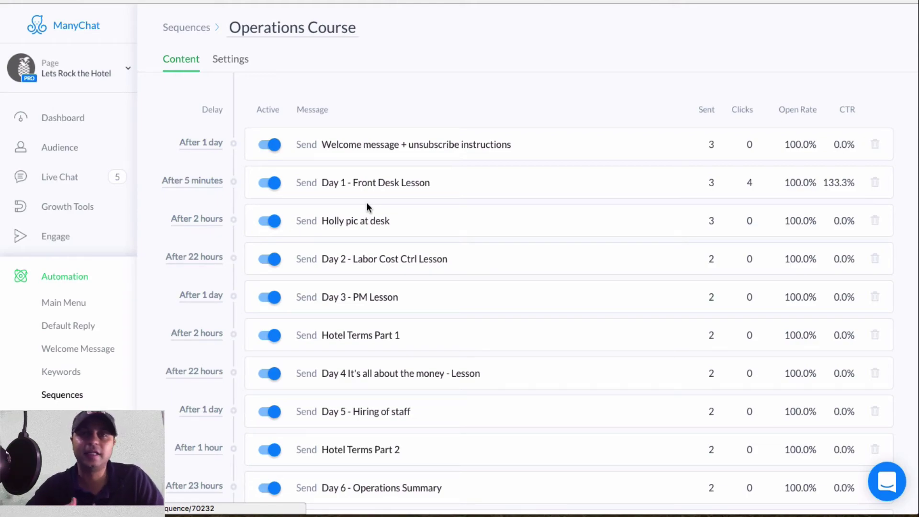
pyautogui.scroll(-1, 37, 322)
# Step: View the general Bot Settings and the preview of how the Greeting Text looks on a phone
pyautogui.click(56, 421)
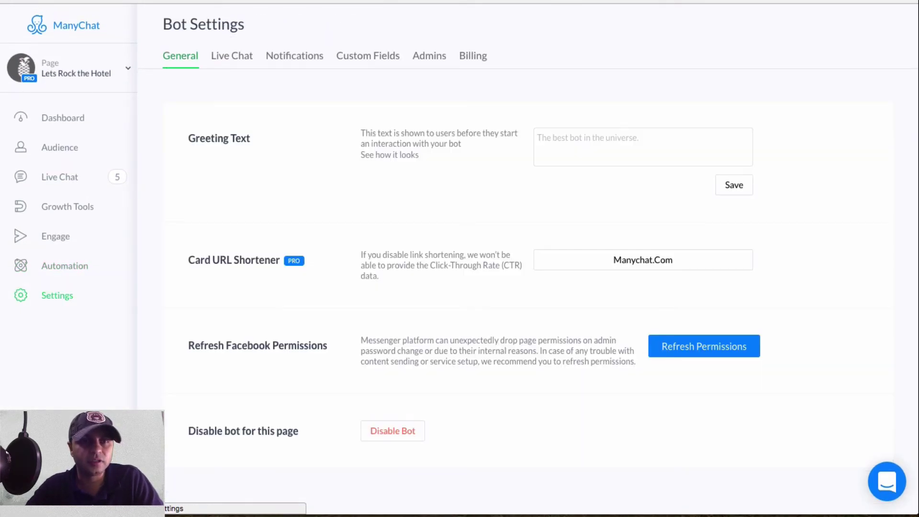
pyautogui.click(576, 143)
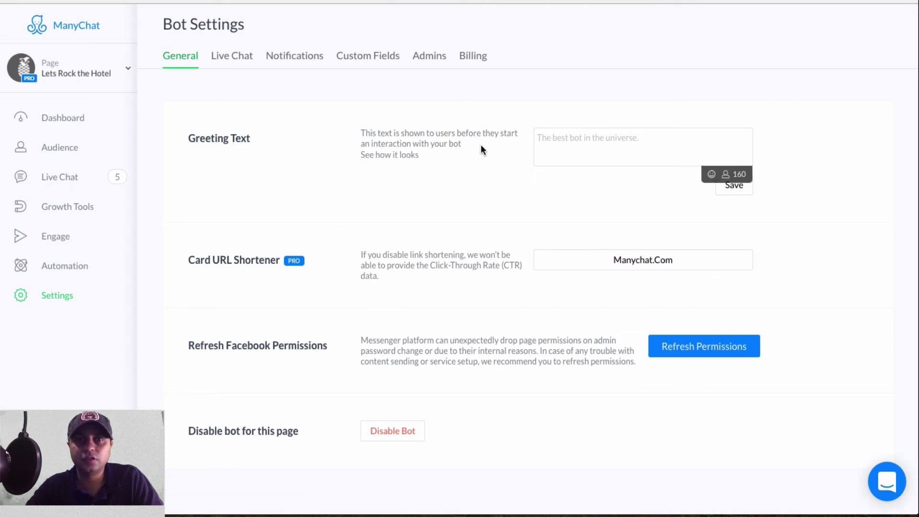
pyautogui.moveTo(424, 160); pyautogui.dragTo(352, 136)
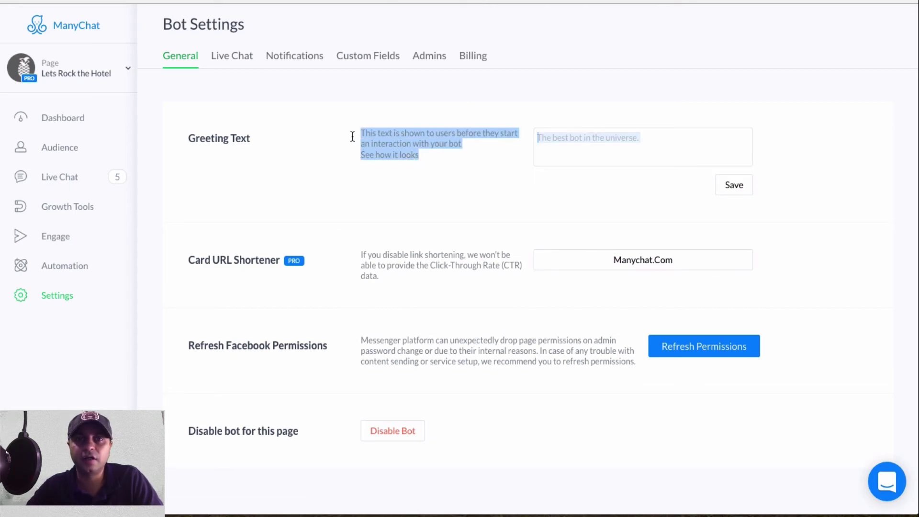
pyautogui.click(410, 165)
pyautogui.click(401, 154)
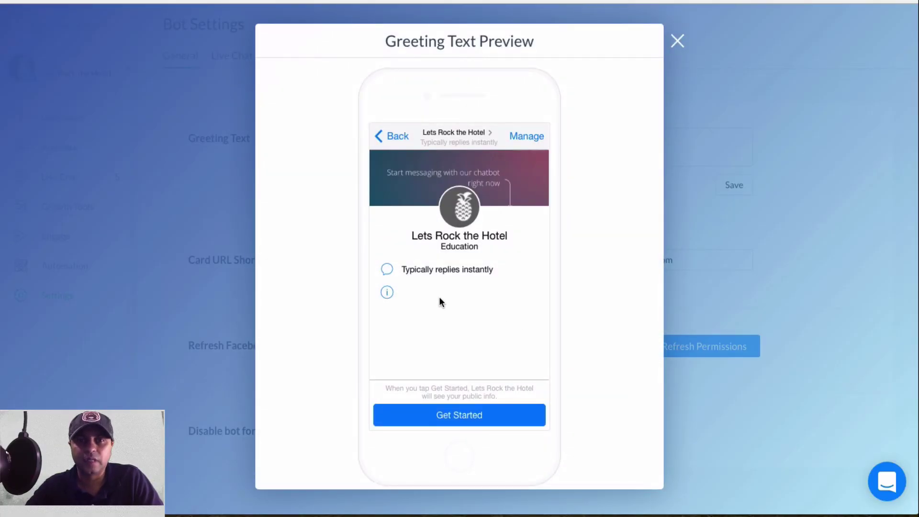
pyautogui.click(677, 41)
# Step: Start the Greeting Text with "Hi" followed by the First Name variable
pyautogui.click(588, 148)
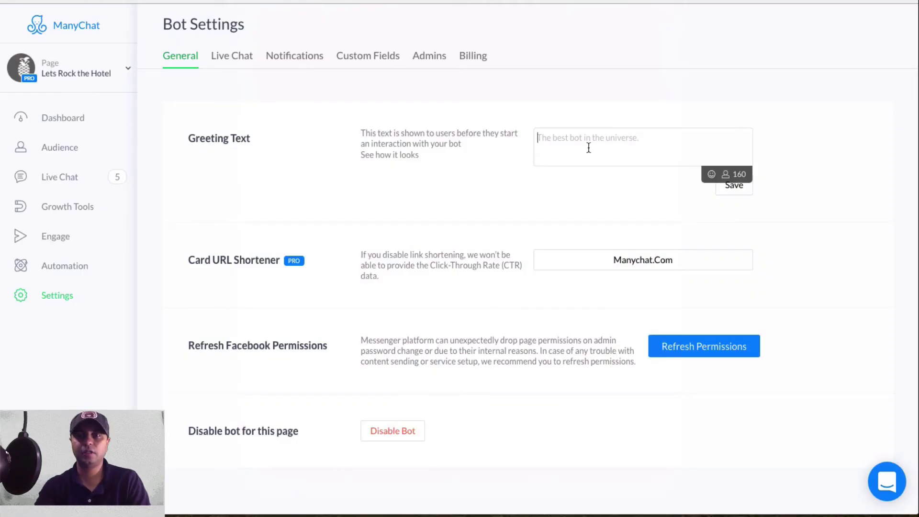
pyautogui.write('Hi')
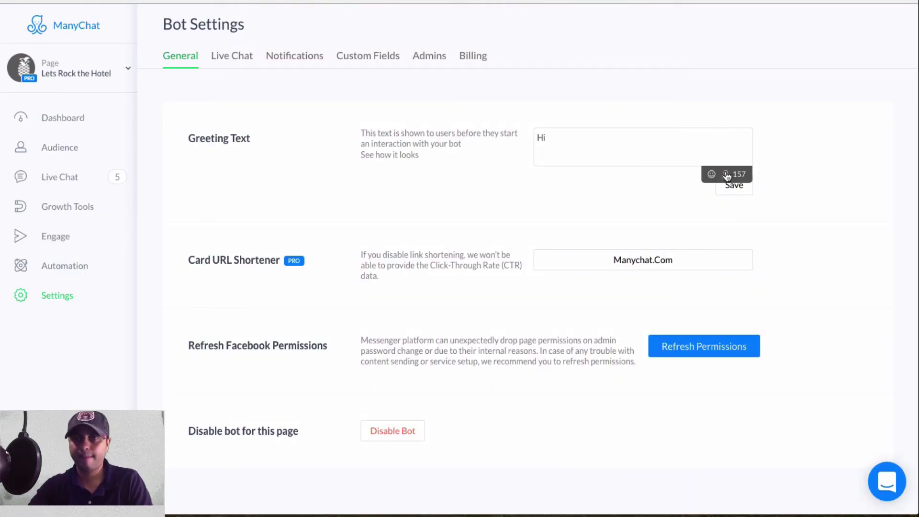
pyautogui.click(726, 175)
pyautogui.click(593, 202)
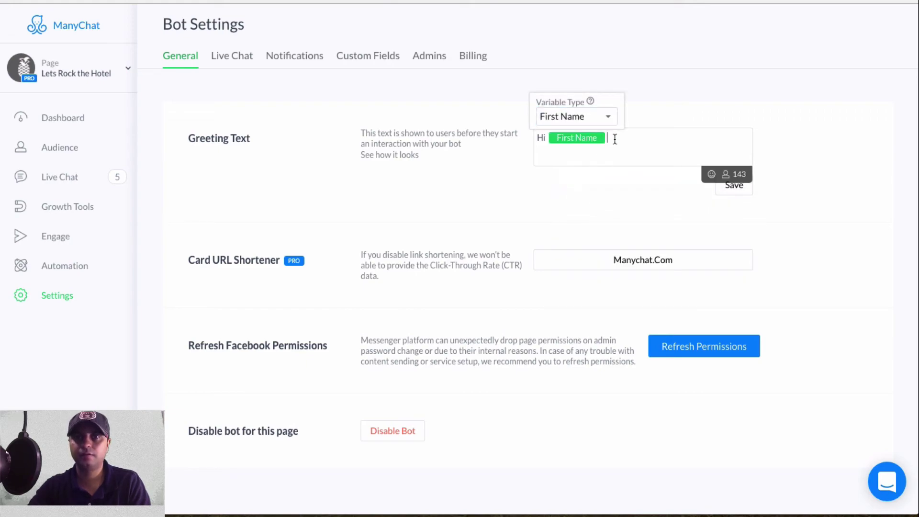
# Step: Continue the greeting with "welcome to Lets Rock the Hotel. My name is RockBOT & I will be your digital assistant for today."
pyautogui.write('welc')
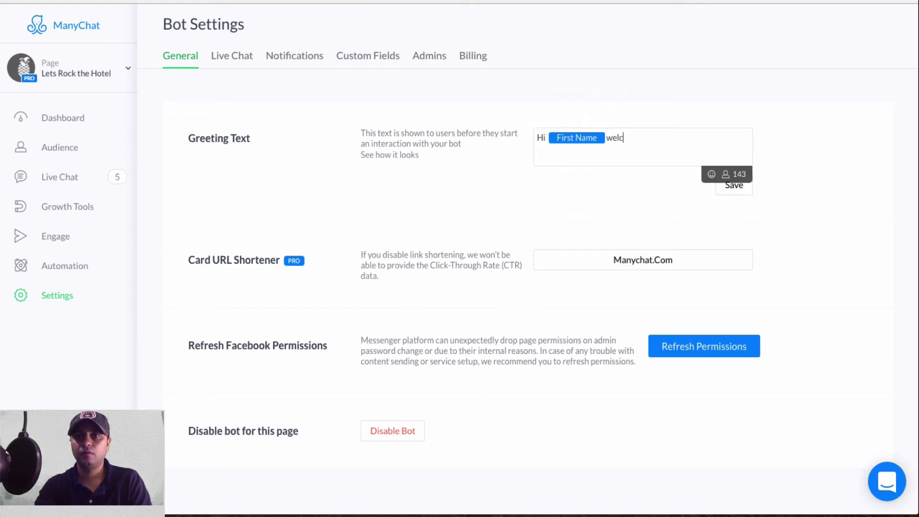
pyautogui.write('ome to Lets ')
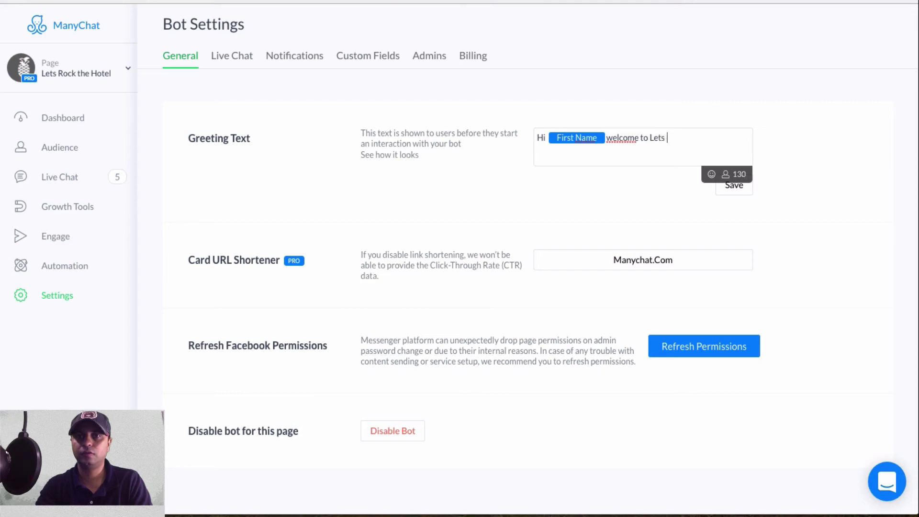
pyautogui.write('Rock the Hotel. ')
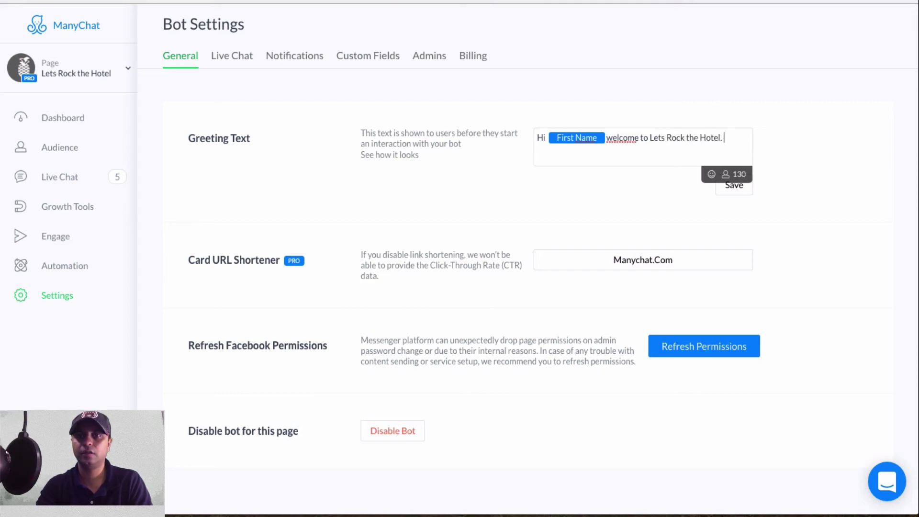
pyautogui.write('My name is Rock')
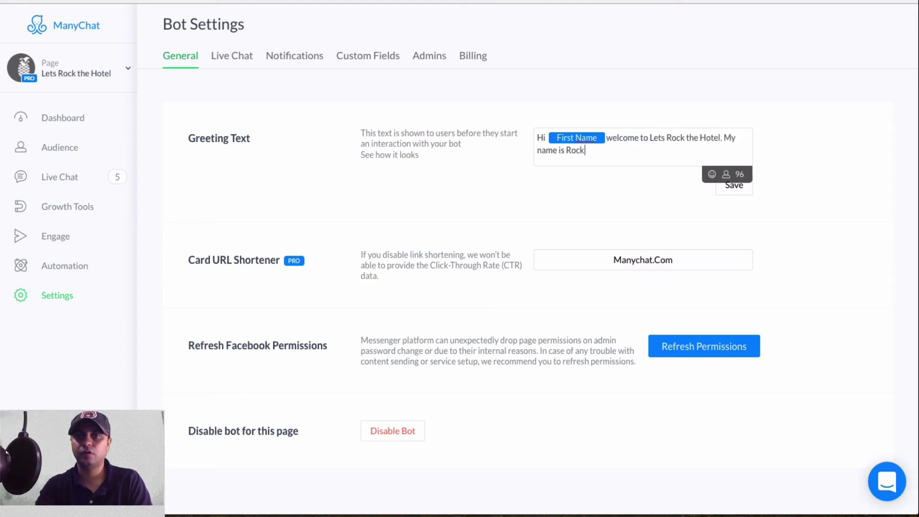
pyautogui.write('BOT & I w')
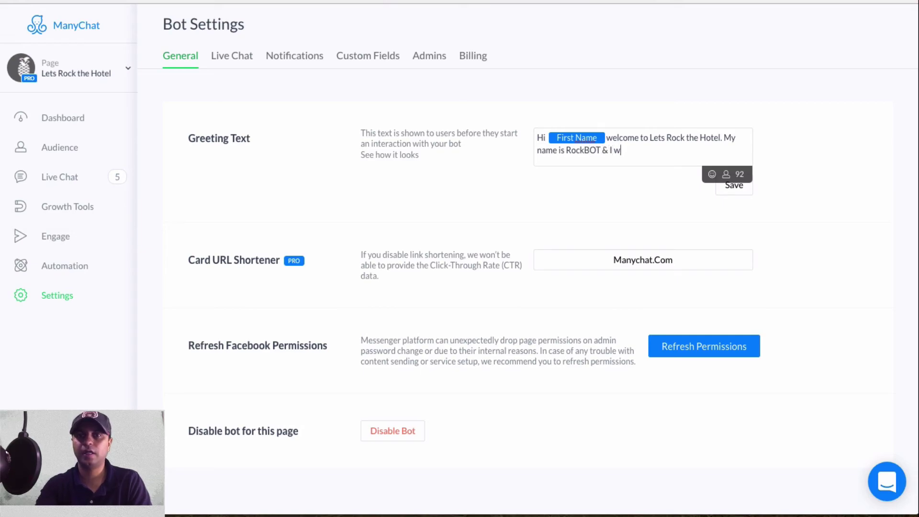
pyautogui.write('ill be your dig')
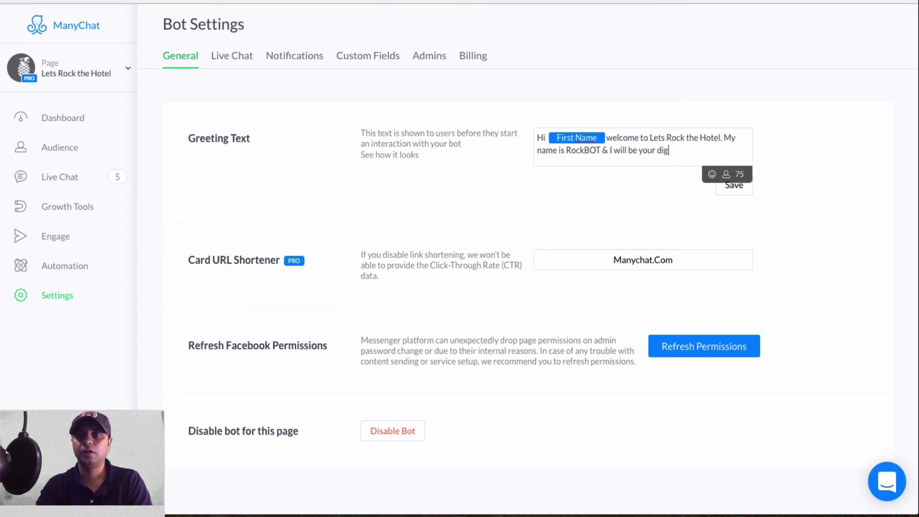
pyautogui.write('ital assistant ')
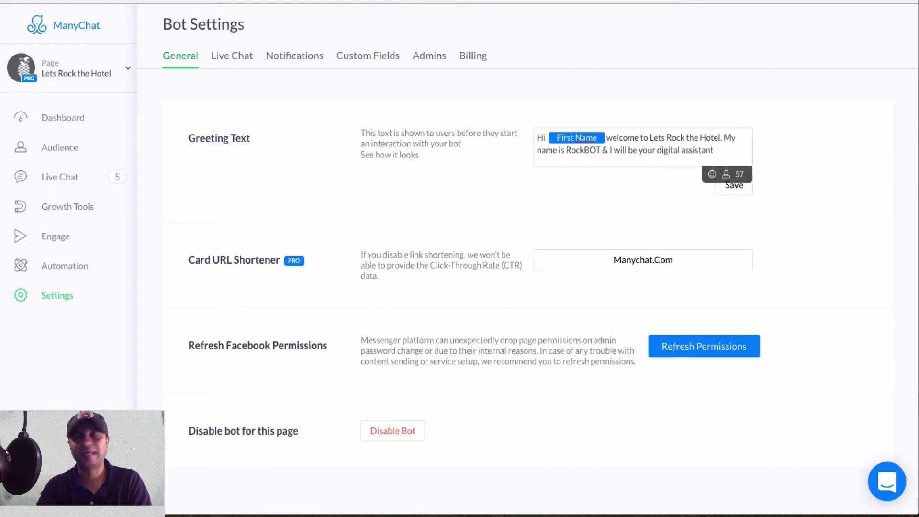
pyautogui.write('for ')
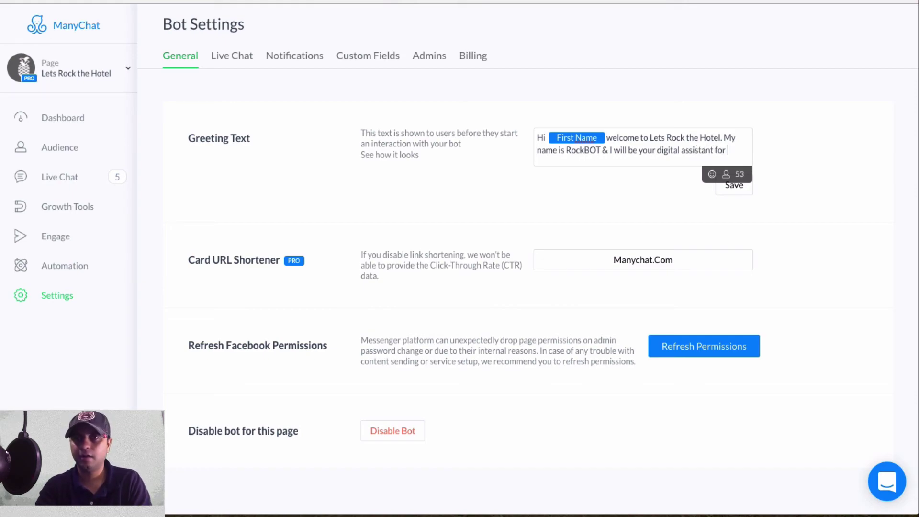
pyautogui.write('today. How')
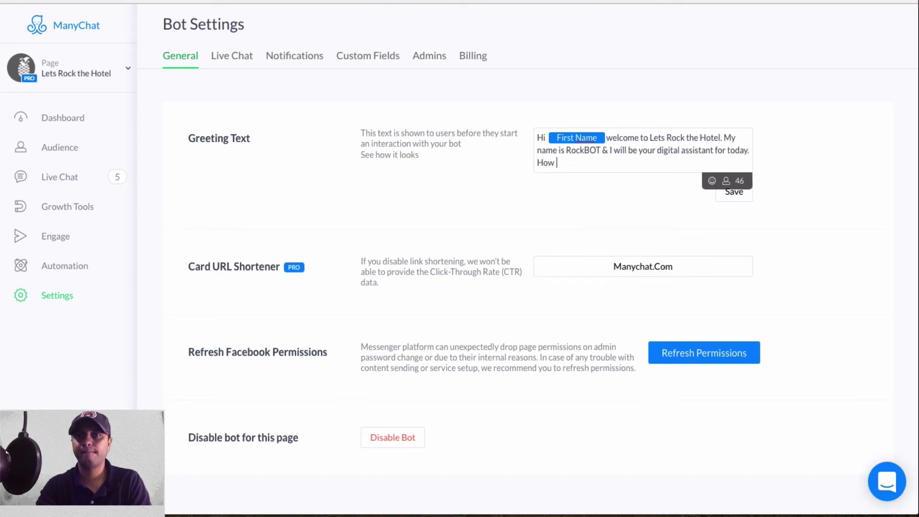
# Step: Add the closing question "How may I help you?" to the Greeting Text
pyautogui.press('BackSpace')
pyautogui.press('BackSpace')
pyautogui.press('BackSpace')
pyautogui.press('BackSpace')
pyautogui.write('How ma')
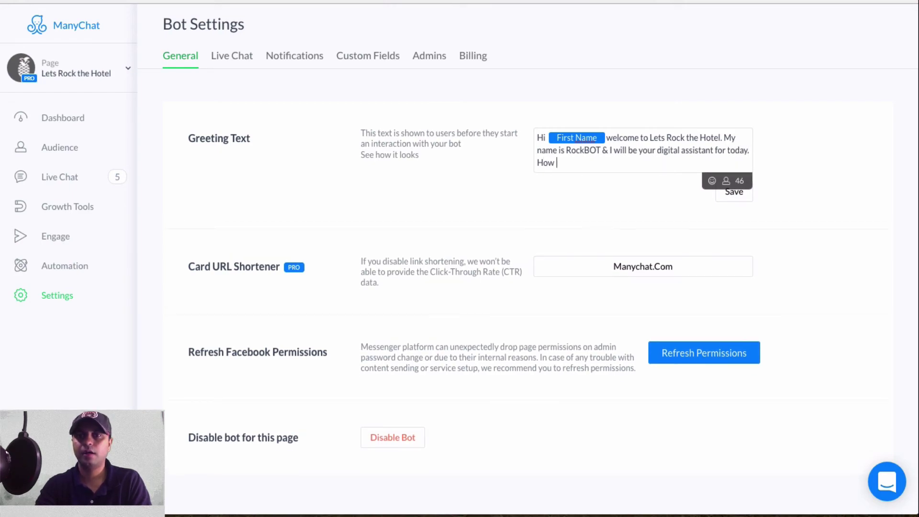
pyautogui.write('y I help you?')
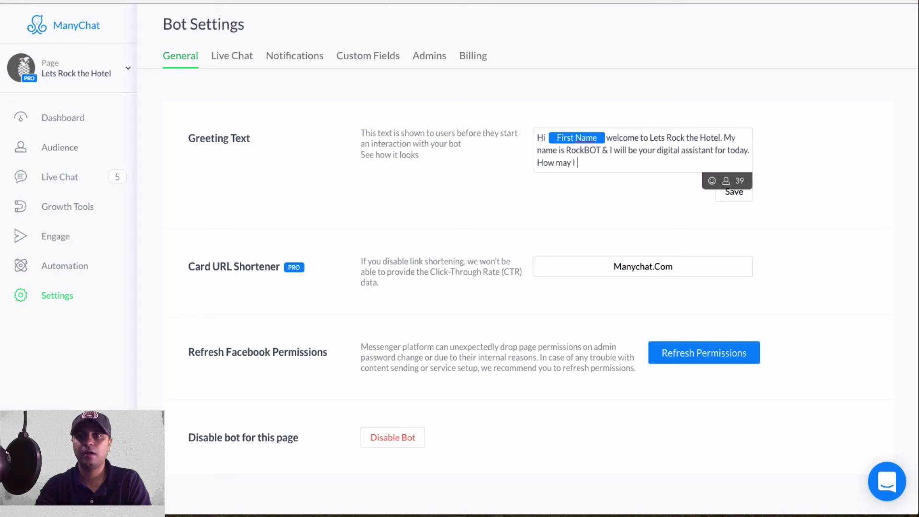
# Step: Delete the closing question so the greeting ends with "for today", and add the sunglasses smiley emoji after it
pyautogui.hotkey('ctrl', 'shift', 'Left')
pyautogui.hotkey('ctrl', 'shift', 'Left')
pyautogui.hotkey('ctrl', 'shift', 'Left')
pyautogui.hotkey('ctrl', 'shift', 'Left')
pyautogui.hotkey('ctrl', 'shift', 'Left')
pyautogui.press('BackSpace')
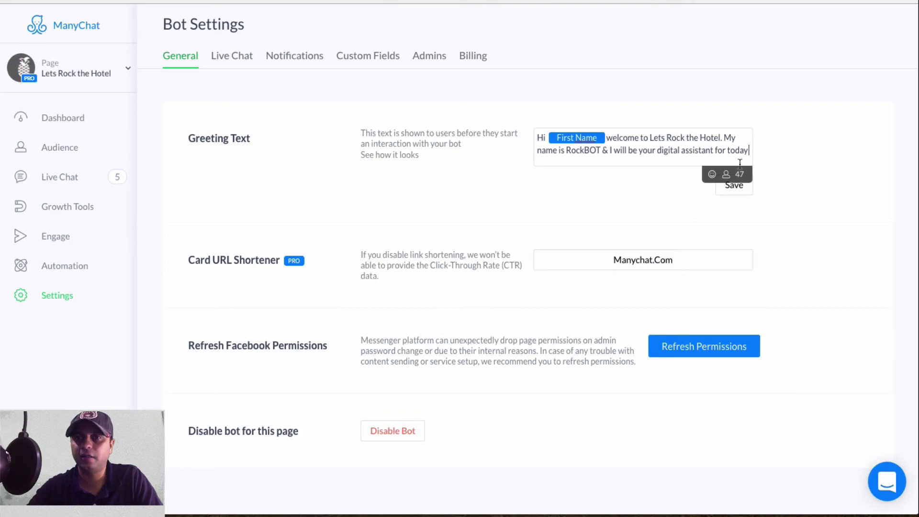
pyautogui.click(711, 174)
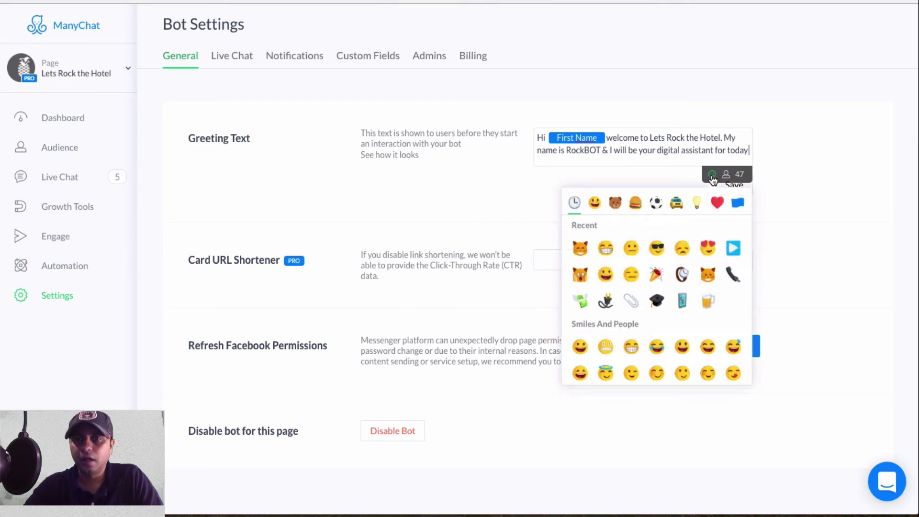
pyautogui.click(657, 245)
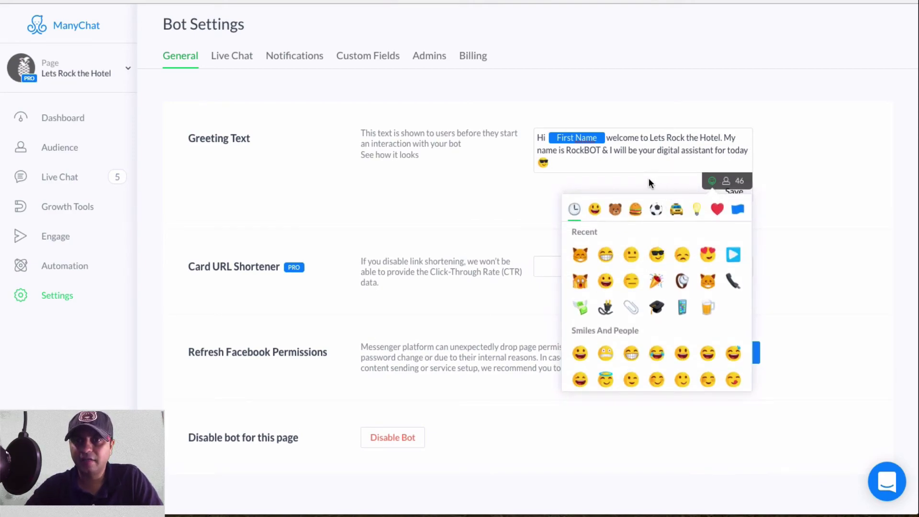
# Step: Close the emoji picker and save the Greeting Text
pyautogui.click(738, 194)
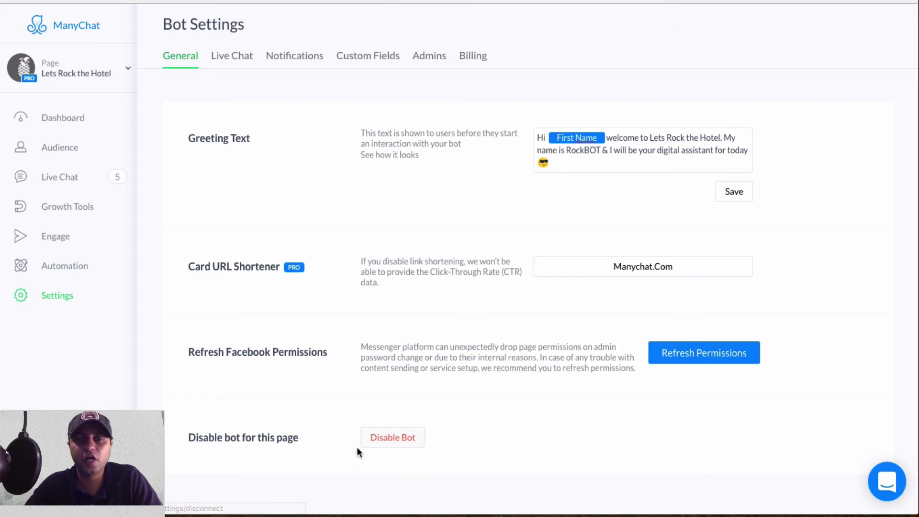
# Step: Examine the bot's Live Chat behavior options, notification settings and list of custom fields
pyautogui.click(233, 63)
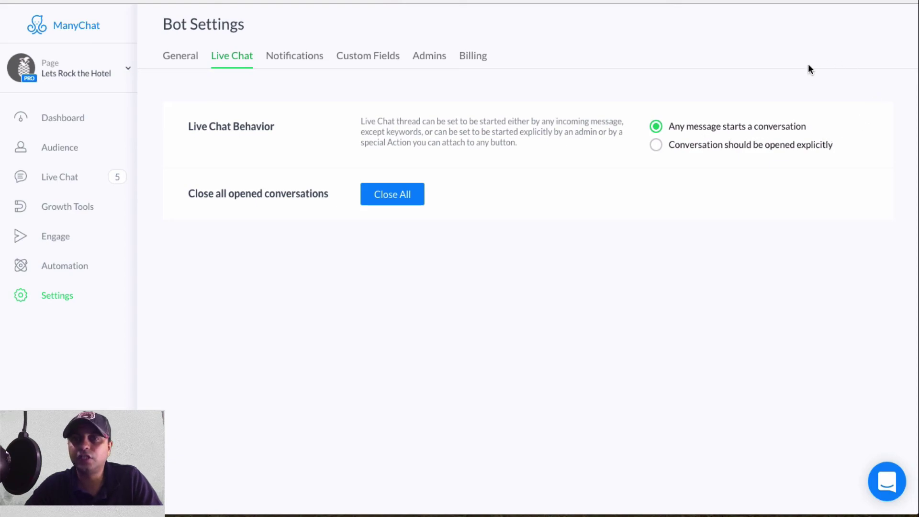
pyautogui.click(782, 155)
pyautogui.click(749, 126)
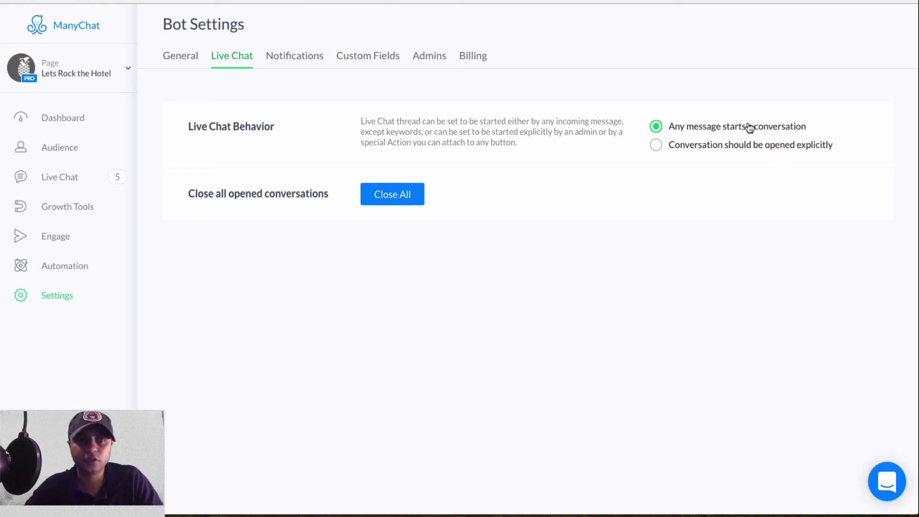
pyautogui.click(320, 60)
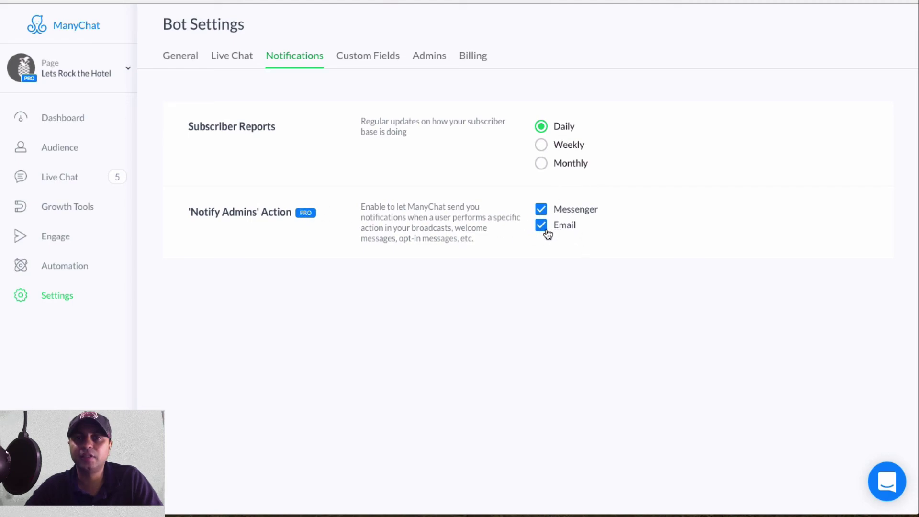
pyautogui.click(395, 56)
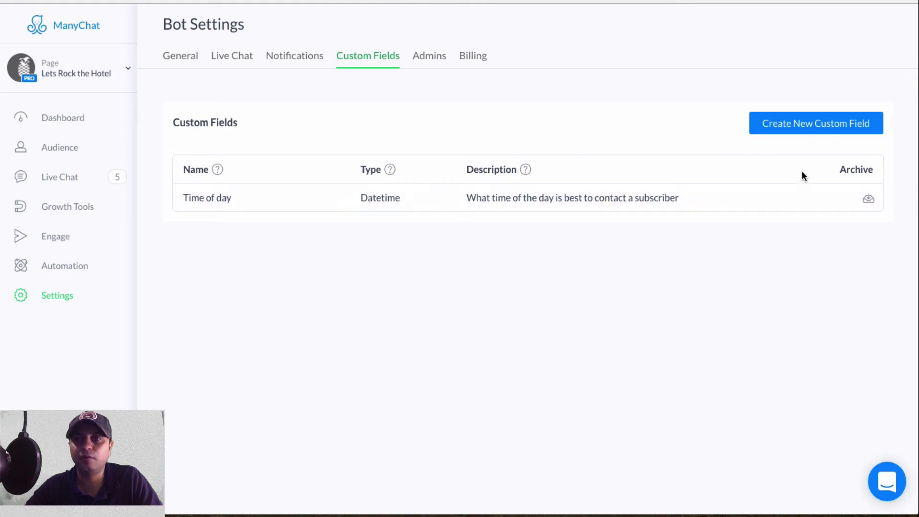
# Step: Start a new custom field of type Boolean with the name "Male"
pyautogui.click(824, 126)
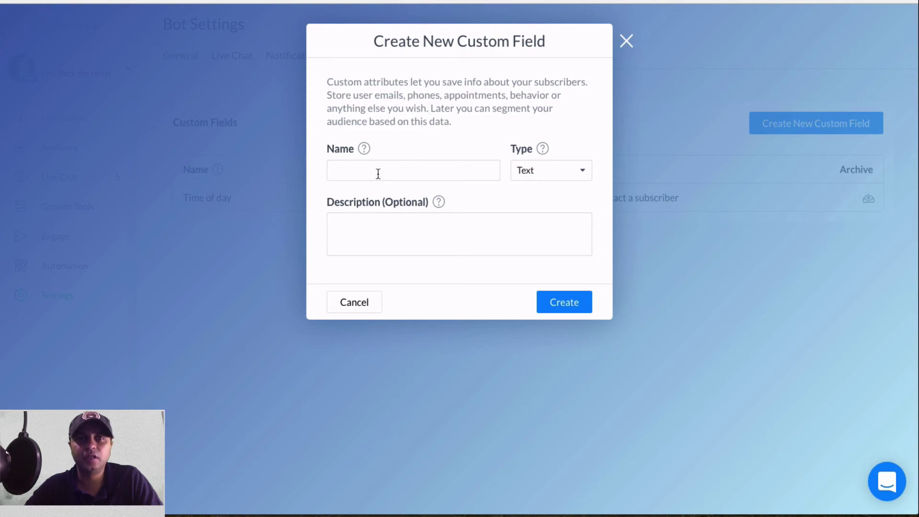
pyautogui.click(460, 166)
pyautogui.click(559, 165)
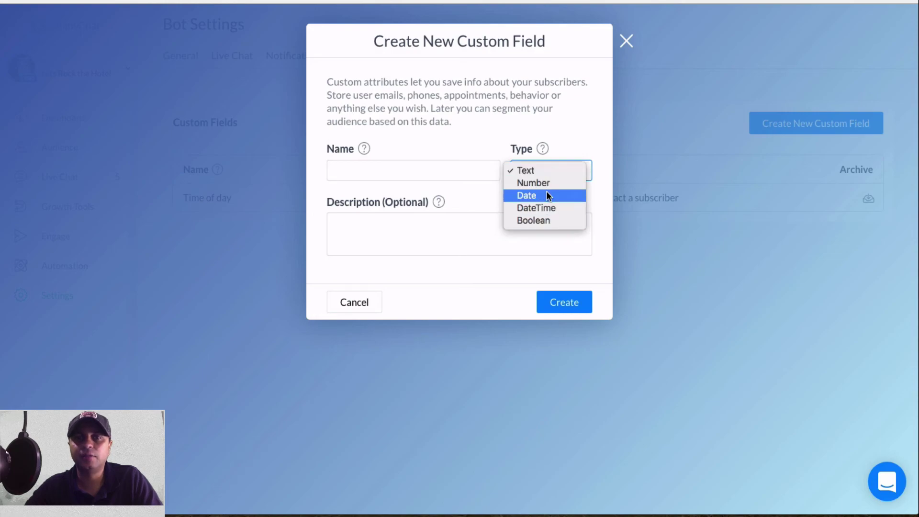
pyautogui.click(544, 222)
pyautogui.click(466, 175)
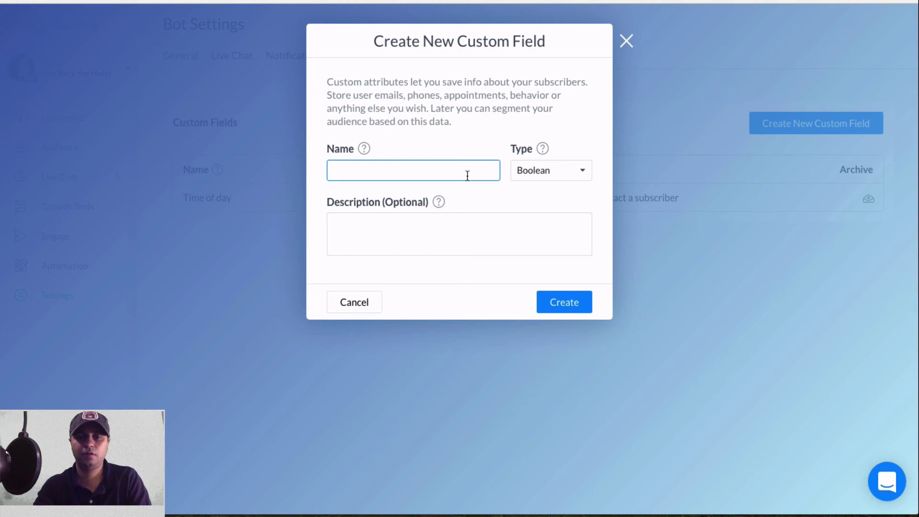
pyautogui.write('Male')
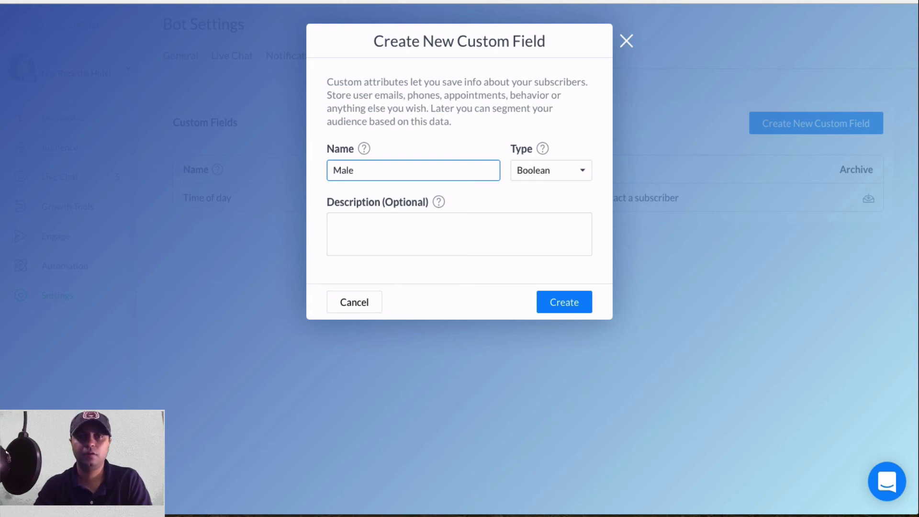
# Step: Replace the new custom field's name with "Gender", leaving the description empty
pyautogui.press('BackSpace')
pyautogui.press('BackSpace')
pyautogui.press('BackSpace')
pyautogui.press('BackSpace')
pyautogui.write('Gender')
pyautogui.click(539, 226)
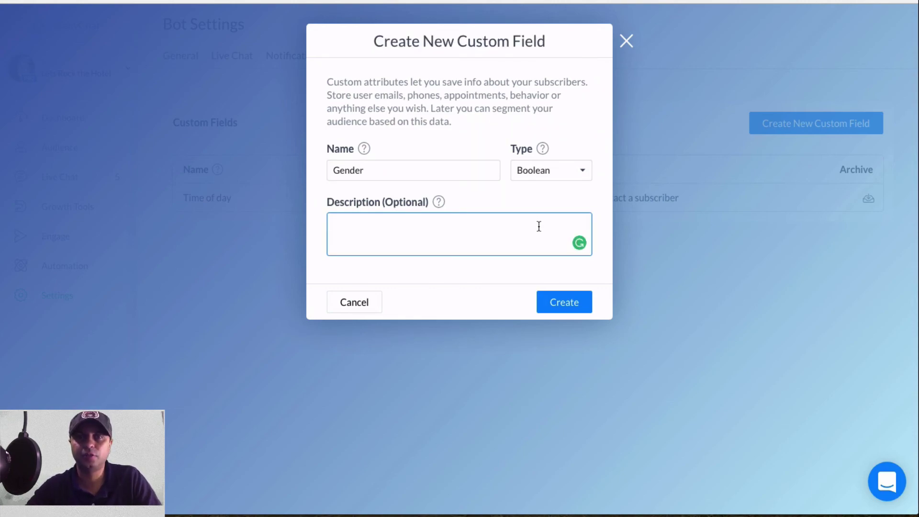
# Step: Clear the new custom field's name, set its type to Text, and cancel its creation
pyautogui.click(470, 167)
pyautogui.doubleClick(470, 167)
pyautogui.press('BackSpace')
pyautogui.press('Tab')
pyautogui.press('space')
pyautogui.press('Up')
pyautogui.press('Up')
pyautogui.press('Up')
pyautogui.press('Up')
pyautogui.press('Return')
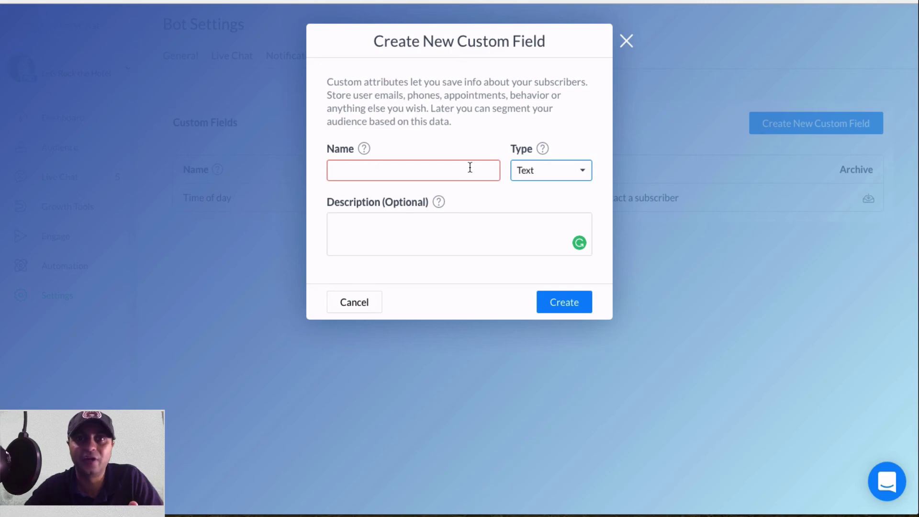
pyautogui.click(358, 306)
# Step: Check the bot's admins and billing plan, and return to the dashboard
pyautogui.click(430, 59)
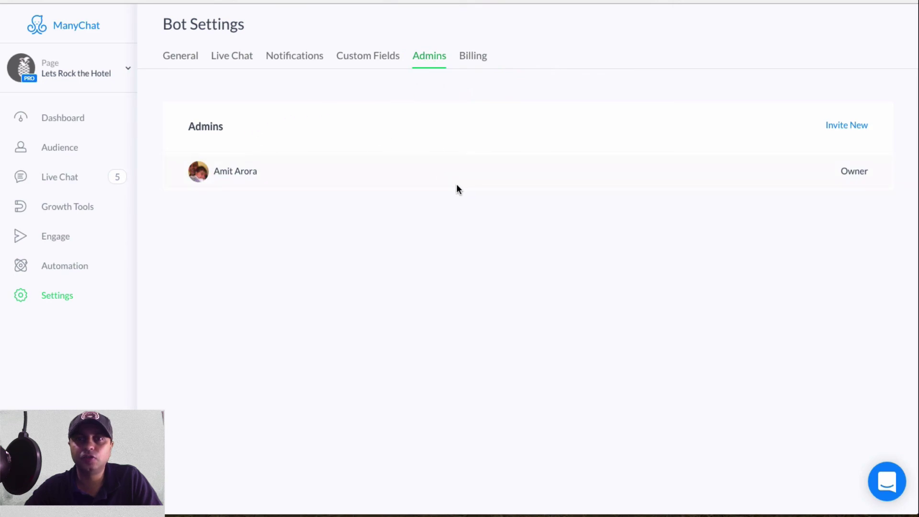
pyautogui.click(477, 58)
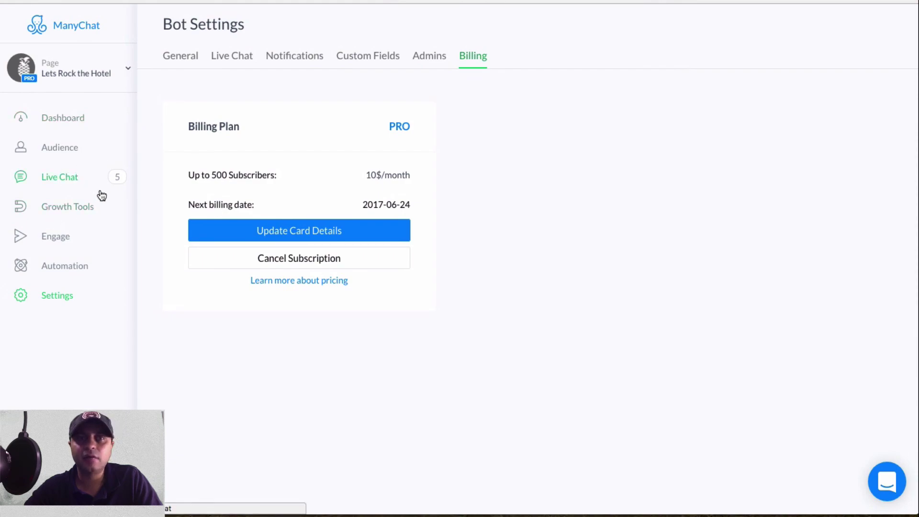
pyautogui.click(86, 125)
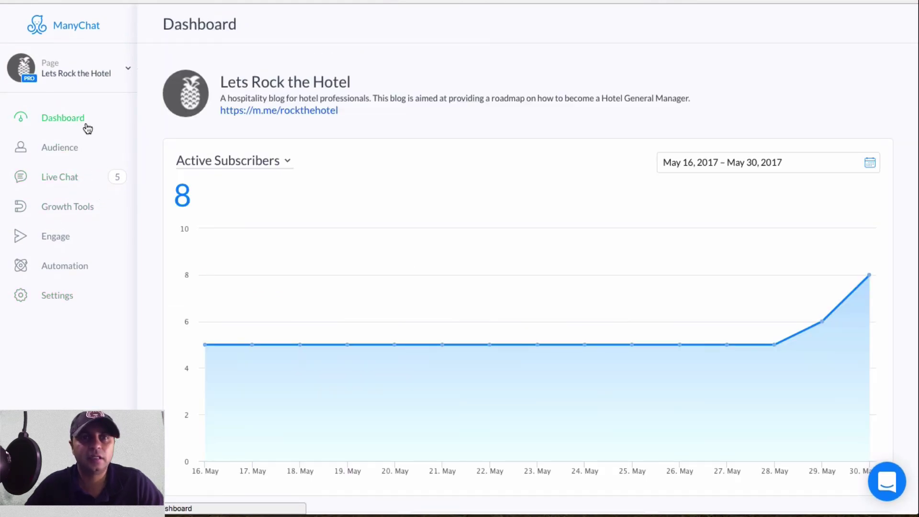